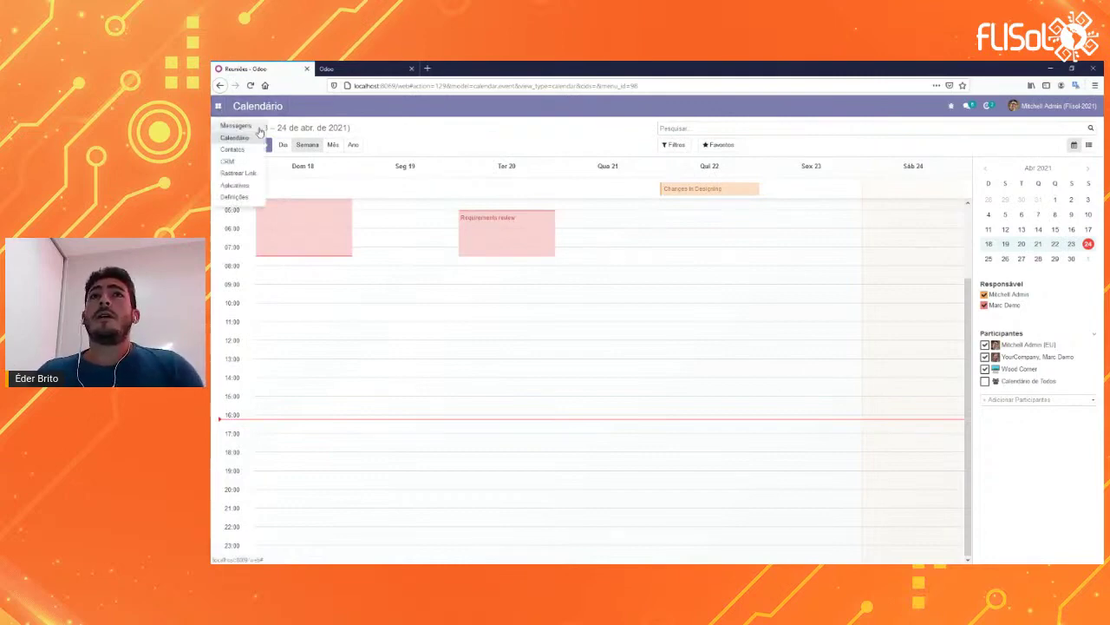
Open Contatos, look over the contact cards and the Azure Interior record, and return to the contact overview.
click(232, 149)
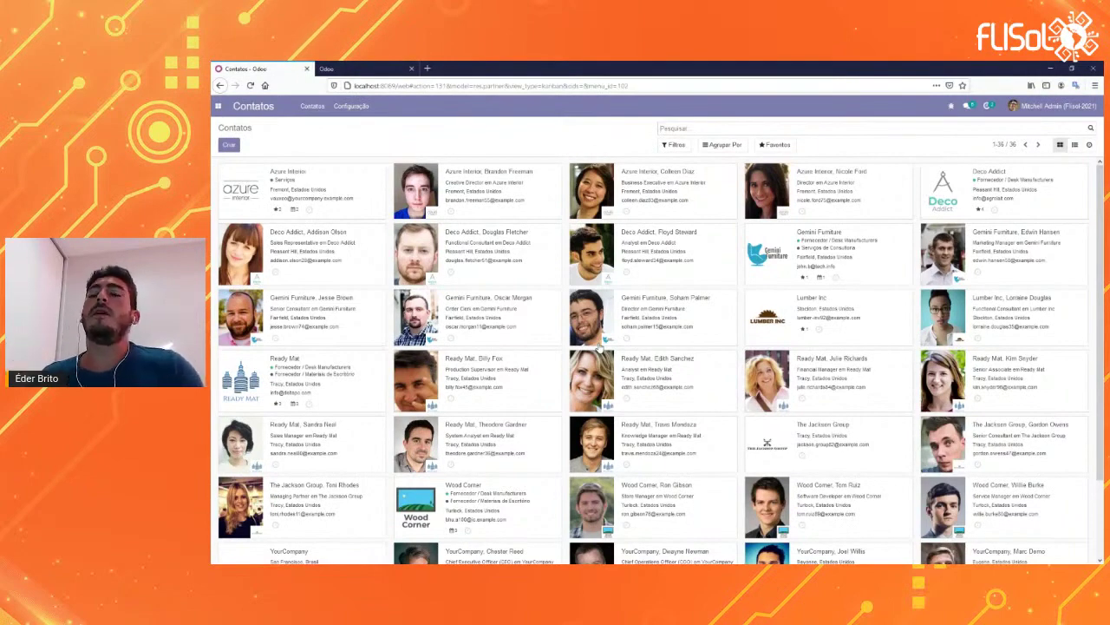
scroll(598, 347, down, 2)
scroll(558, 540, up, 2)
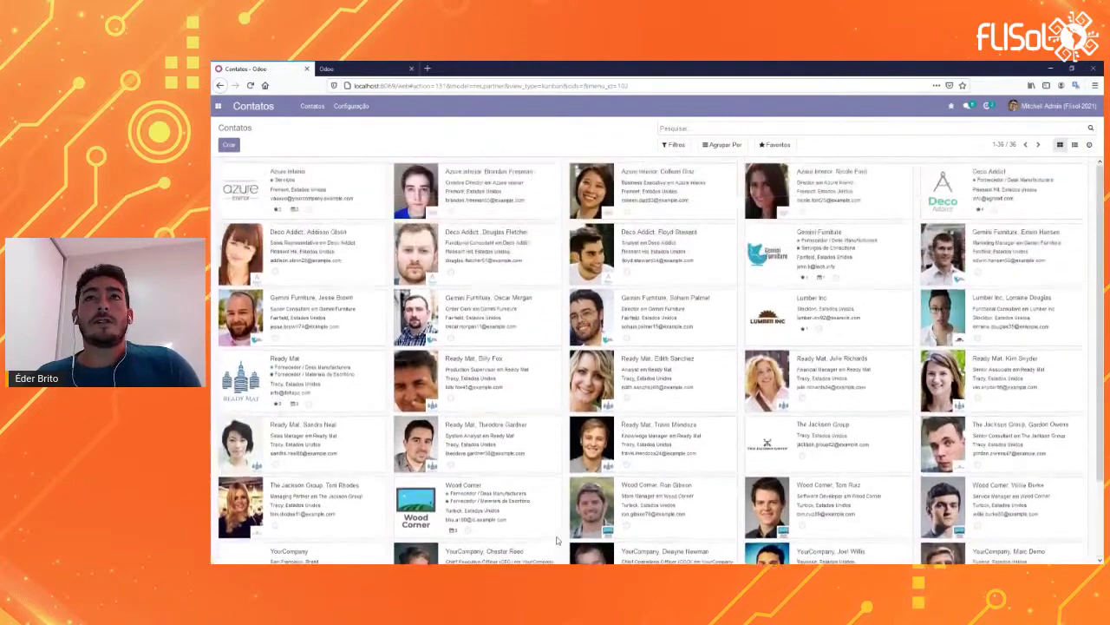
click(328, 192)
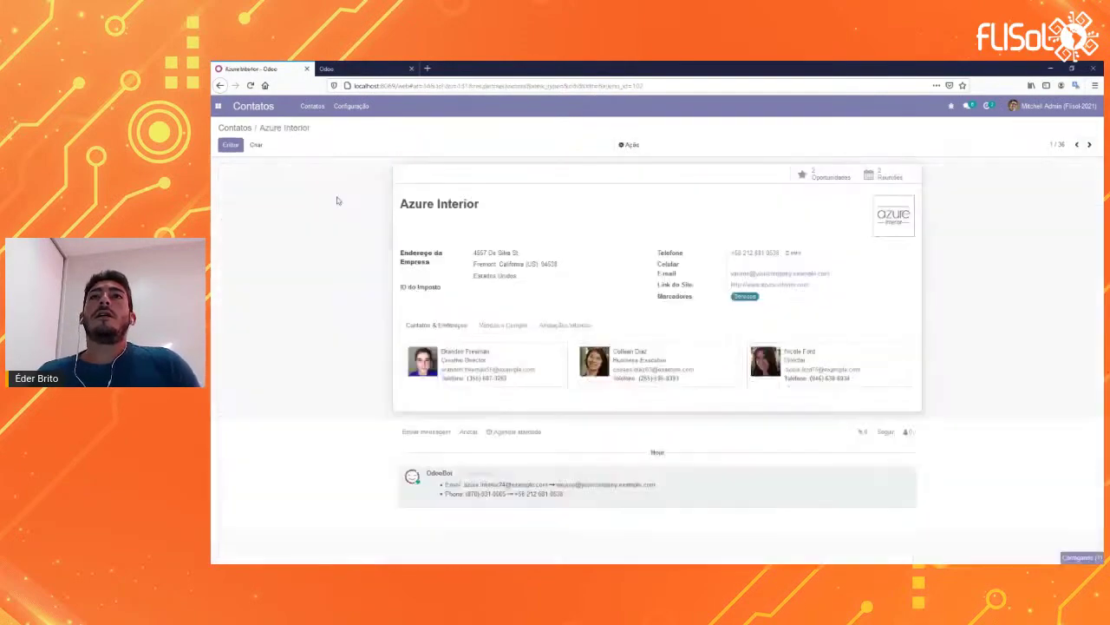
click(235, 128)
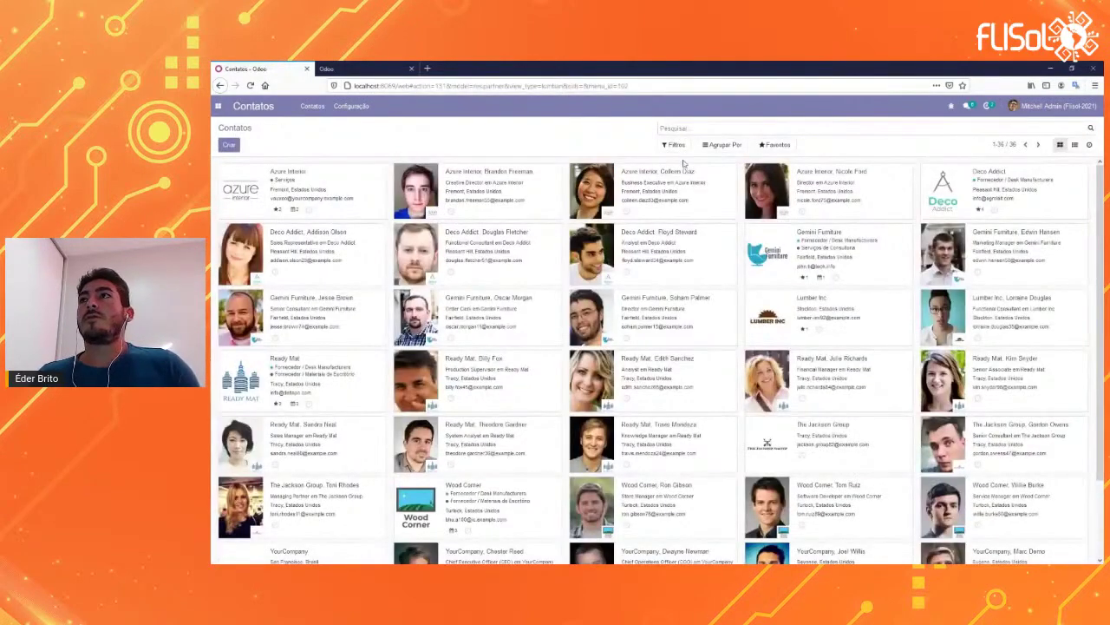
Examine the grouping and filter options available for the contacts without applying any.
click(713, 146)
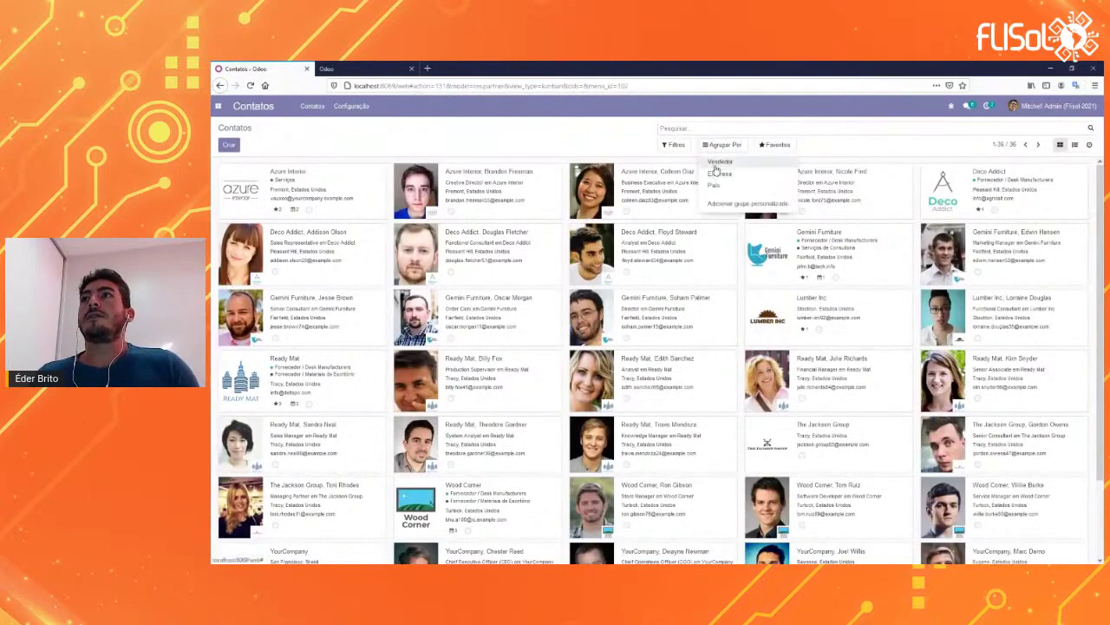
click(675, 145)
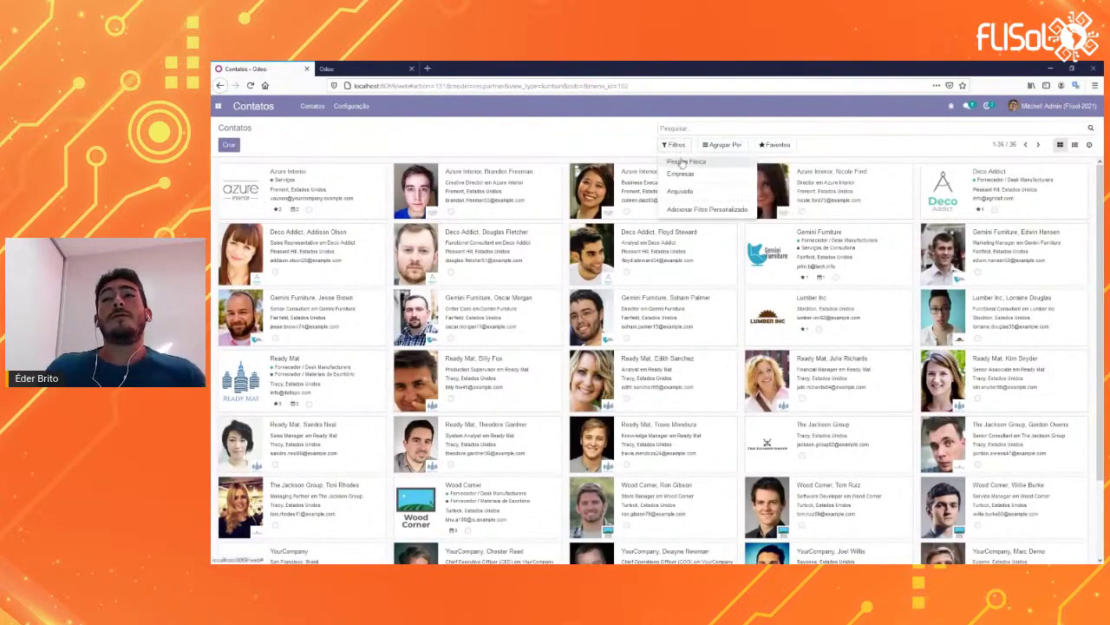
click(601, 141)
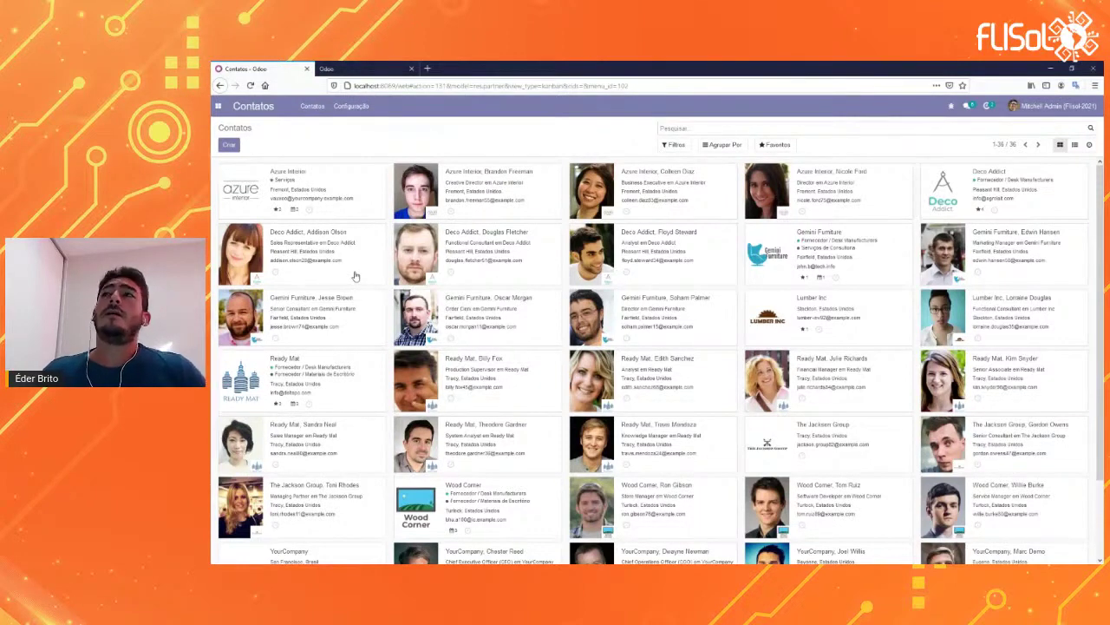
Review the contacts in the list view and in the activity view.
click(1075, 146)
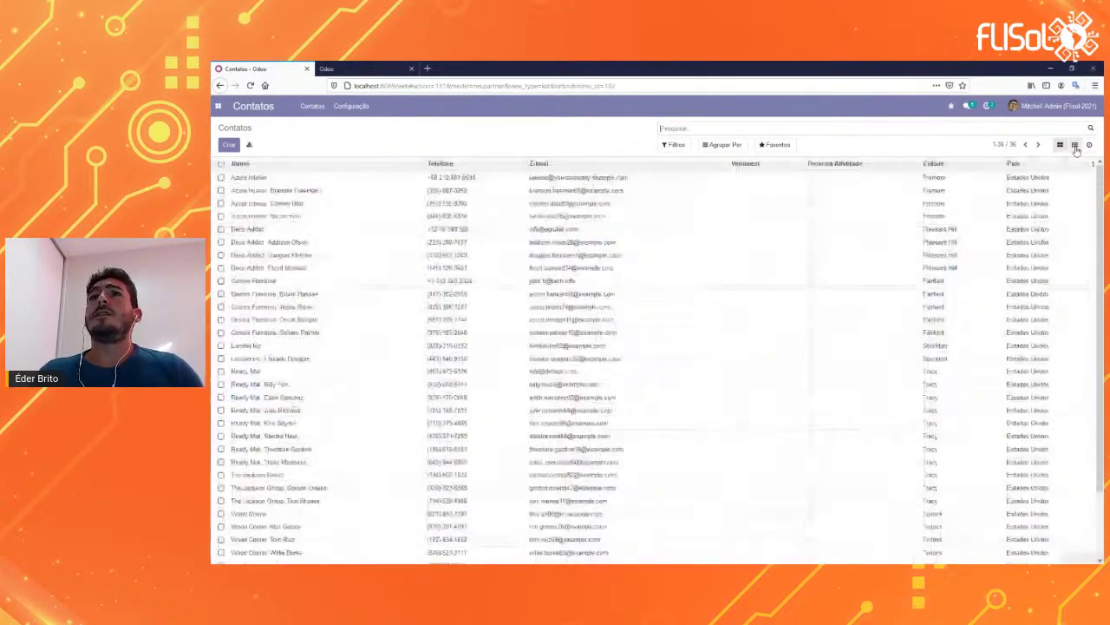
scroll(486, 347, down, 2)
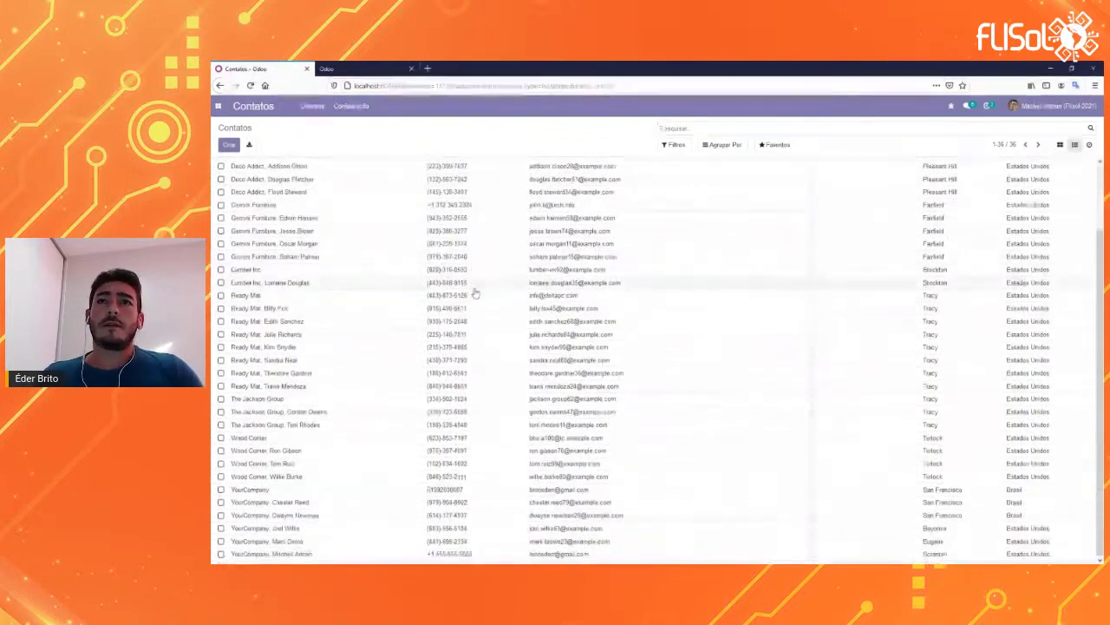
scroll(497, 372, up, 2)
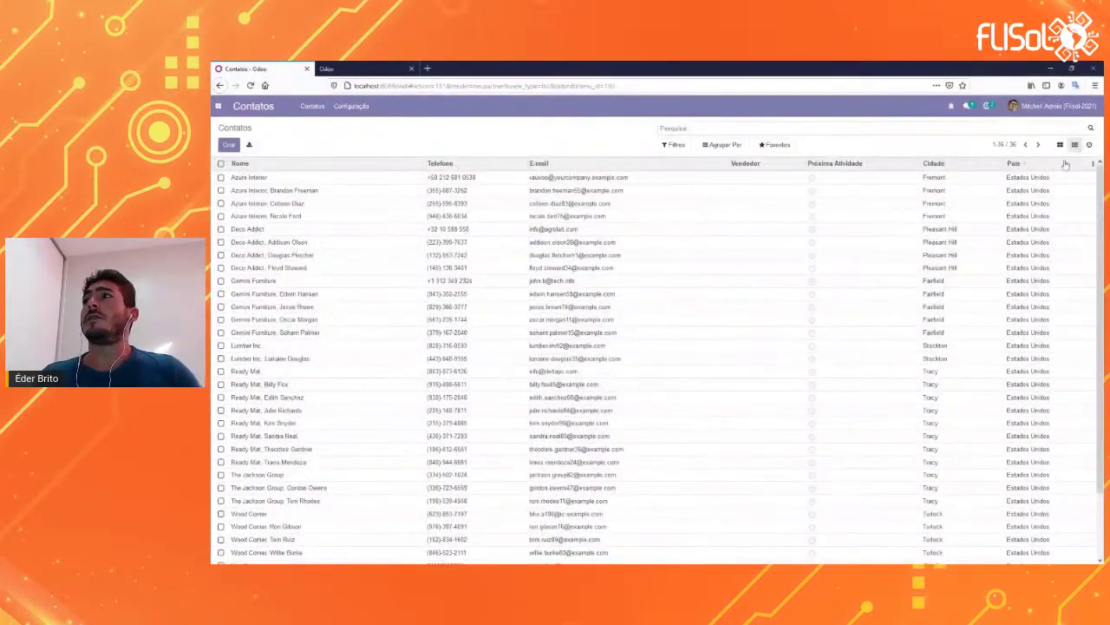
click(1089, 145)
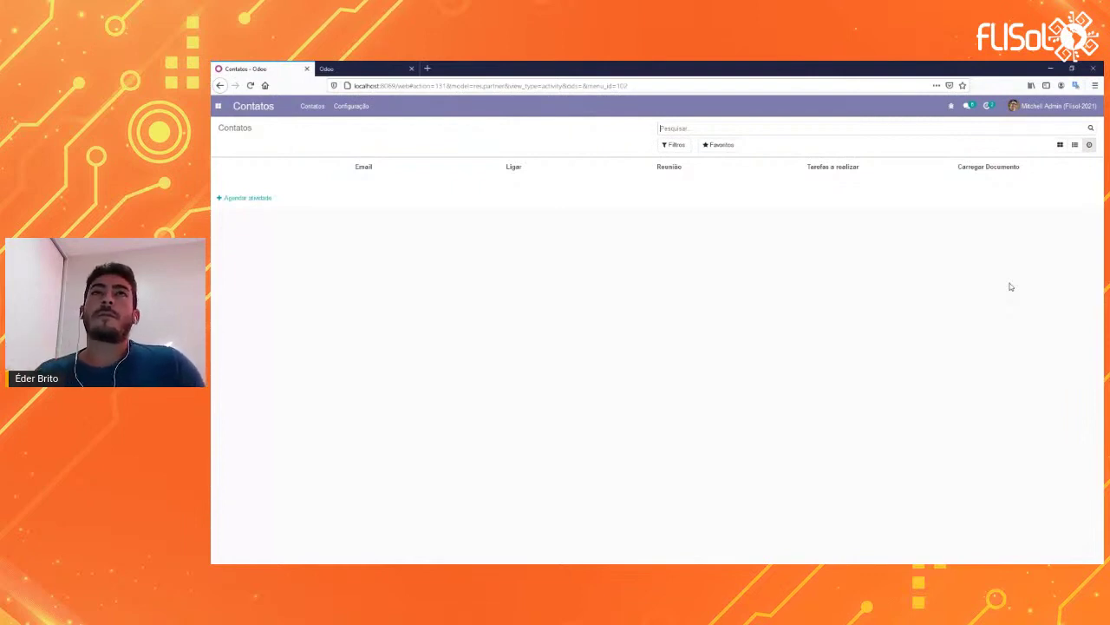
Open CRM and add a pipeline stage column named Pós Vendas after Ganho.
click(217, 106)
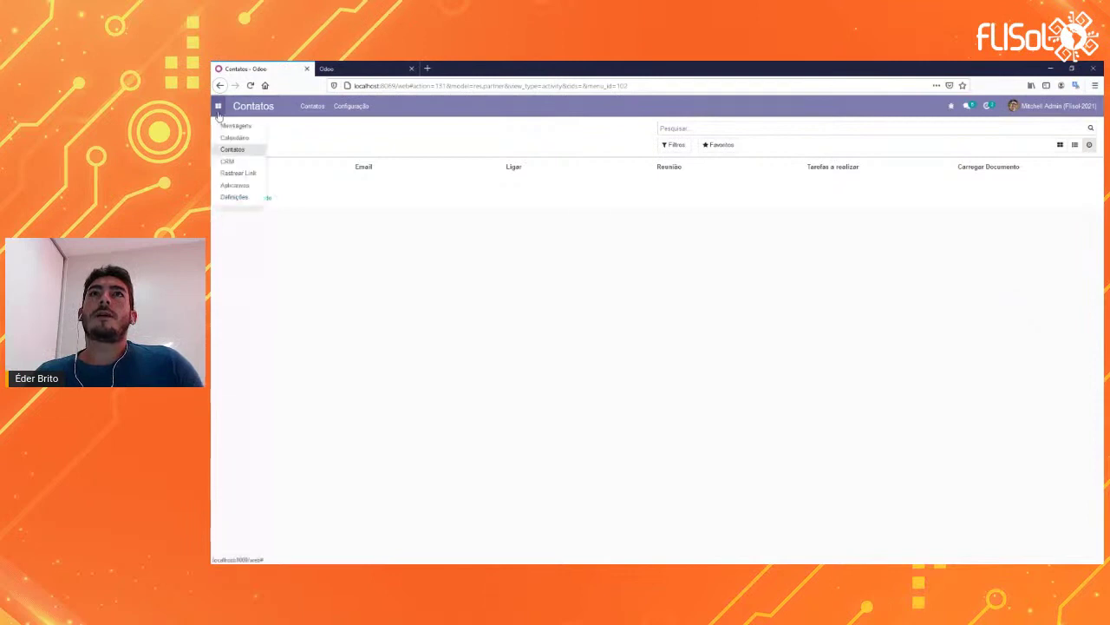
click(244, 164)
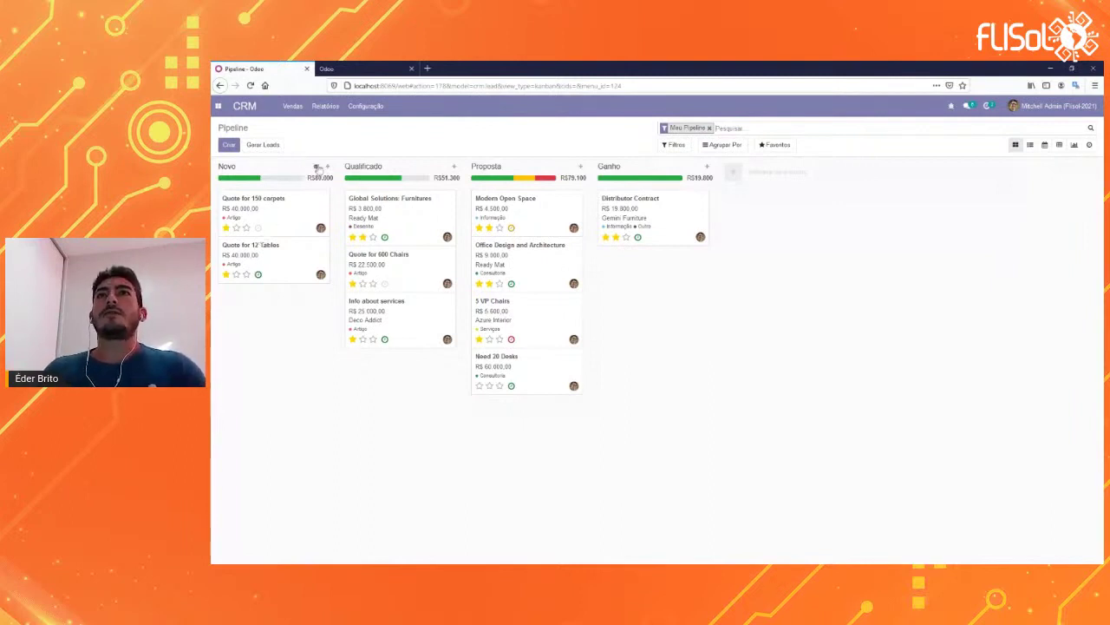
click(767, 176)
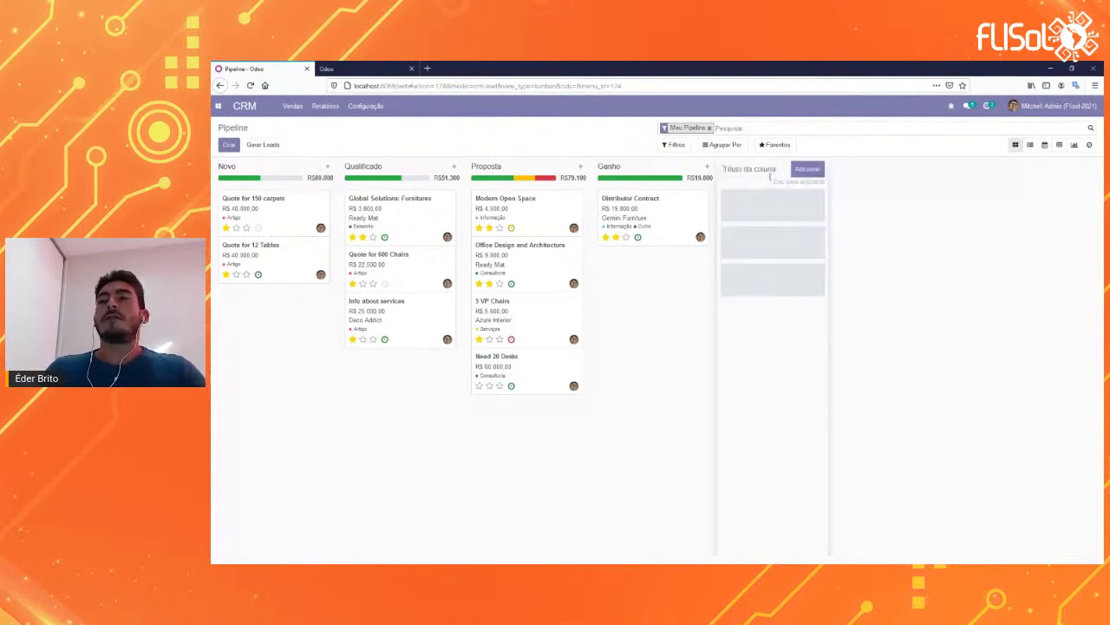
text(Pós Vendas)
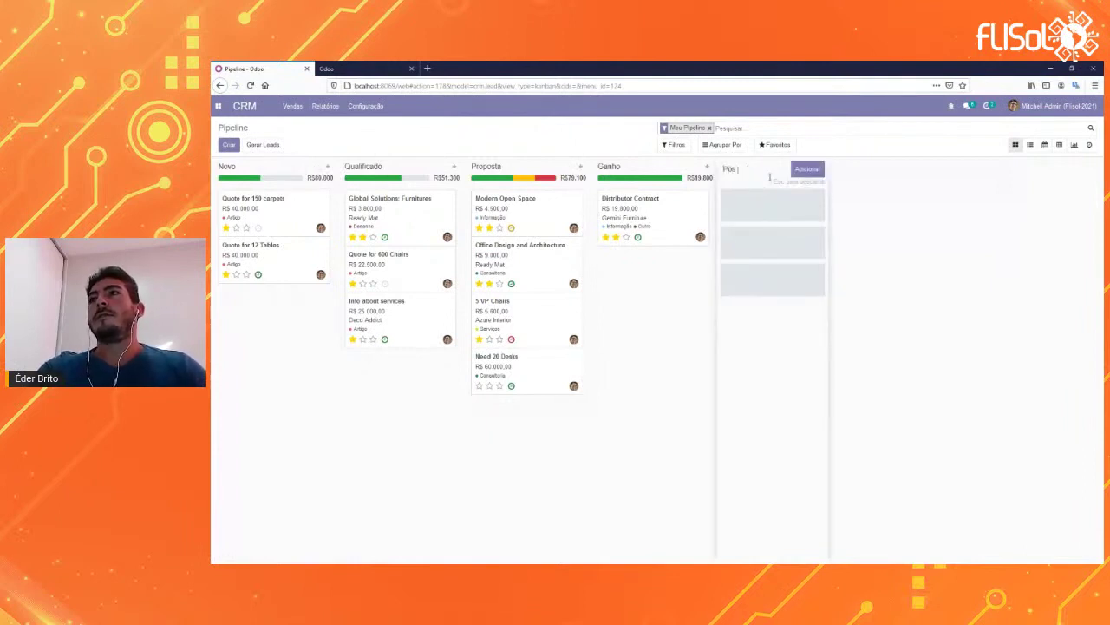
key(Return)
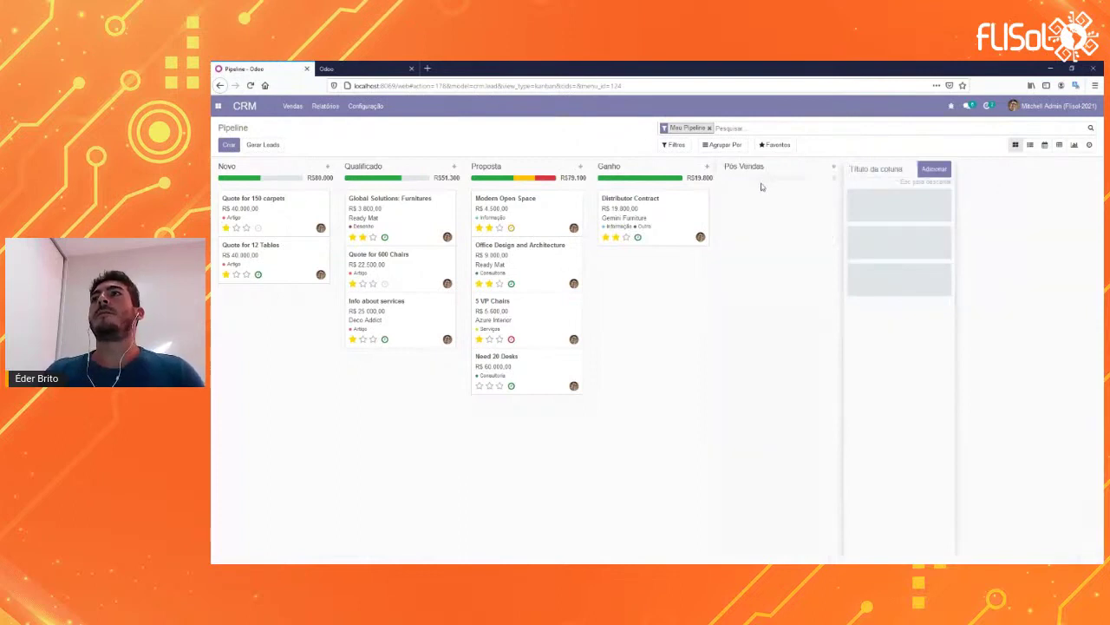
click(781, 286)
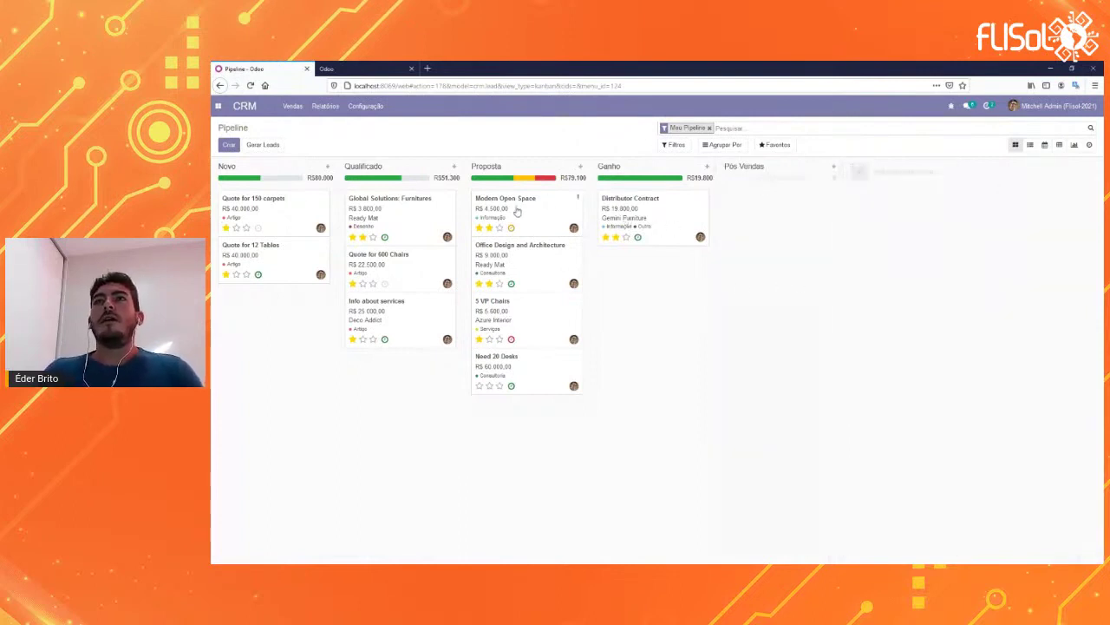
Move Quote for 150 carpets to Qualificado, Global Solutions: Furnitures to Novo, and Info about services to Proposta.
drag(303, 220, 426, 221)
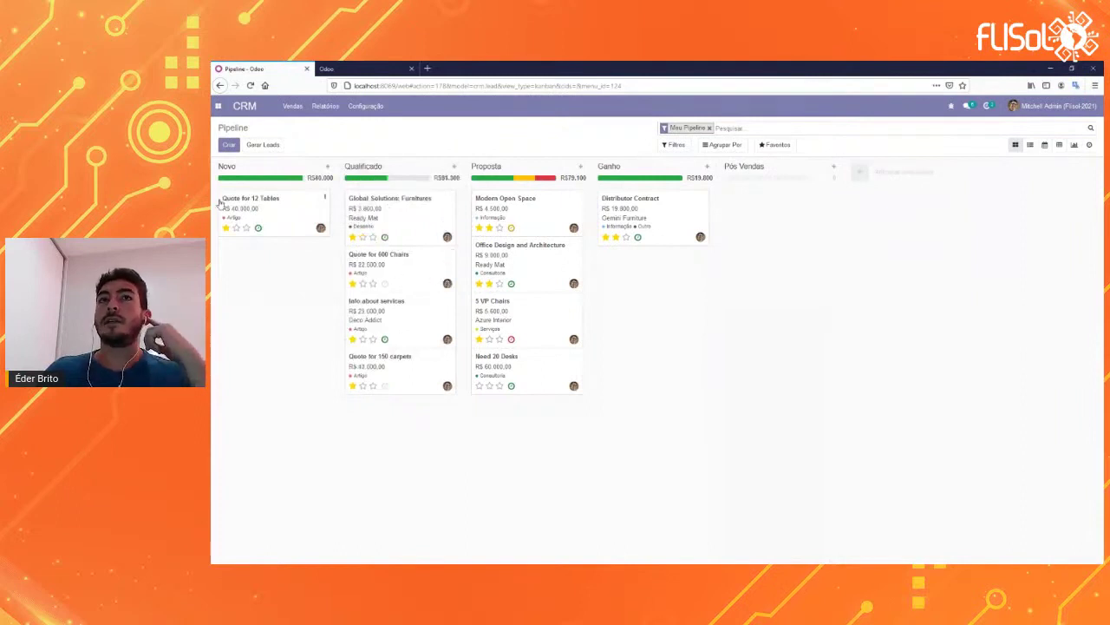
drag(404, 216, 276, 253)
drag(382, 259, 540, 315)
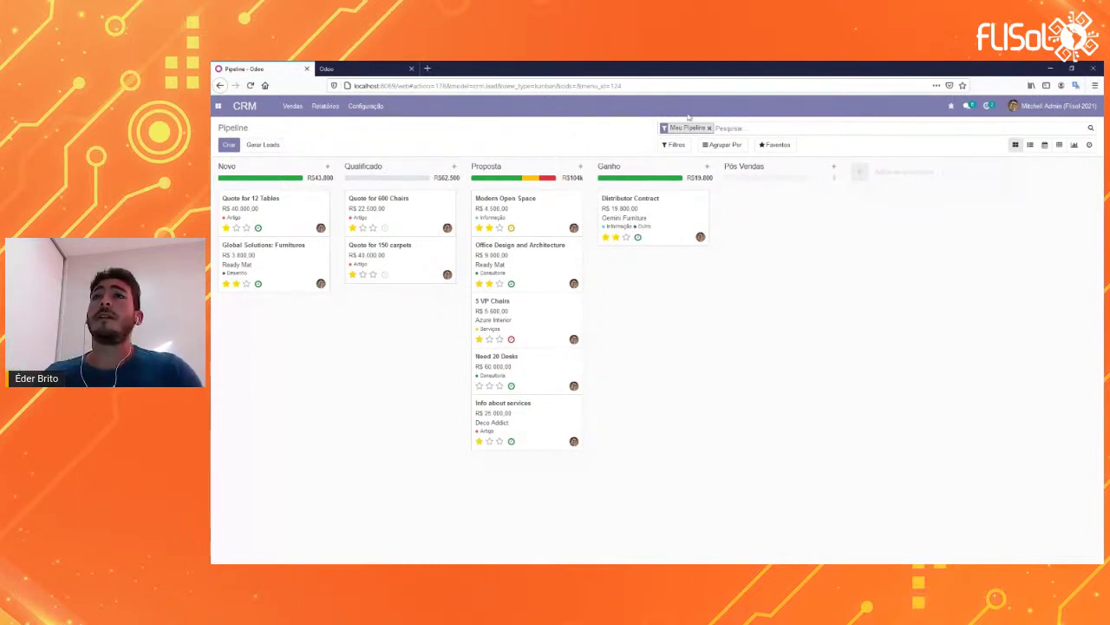
Review the pipeline as a list, including a salesperson's chat window, and as a monthly calendar.
click(1029, 144)
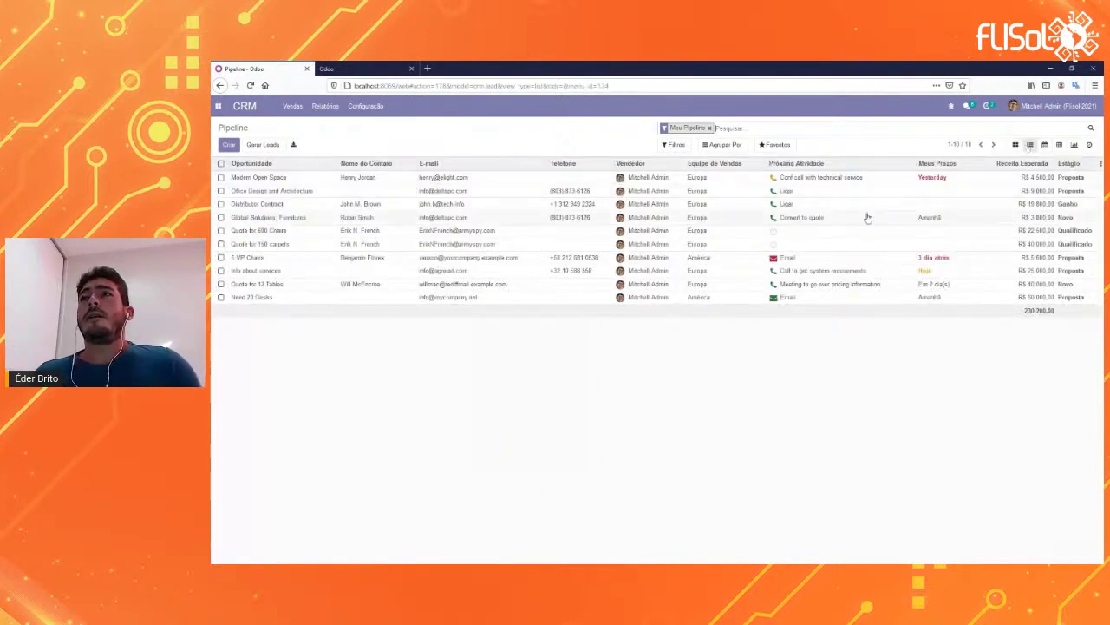
click(621, 221)
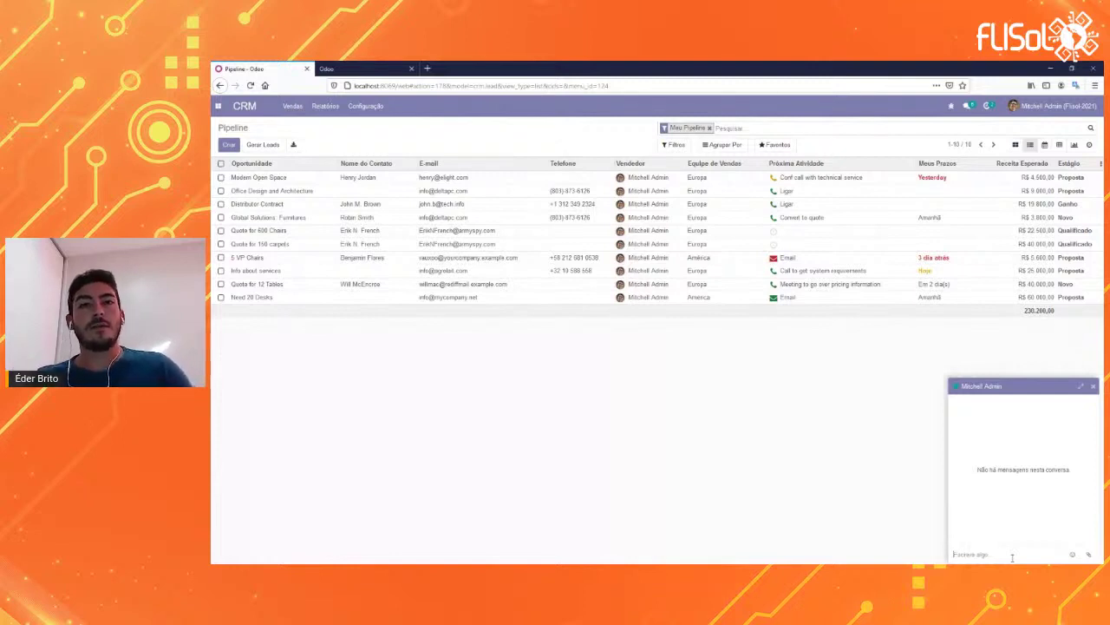
click(1095, 387)
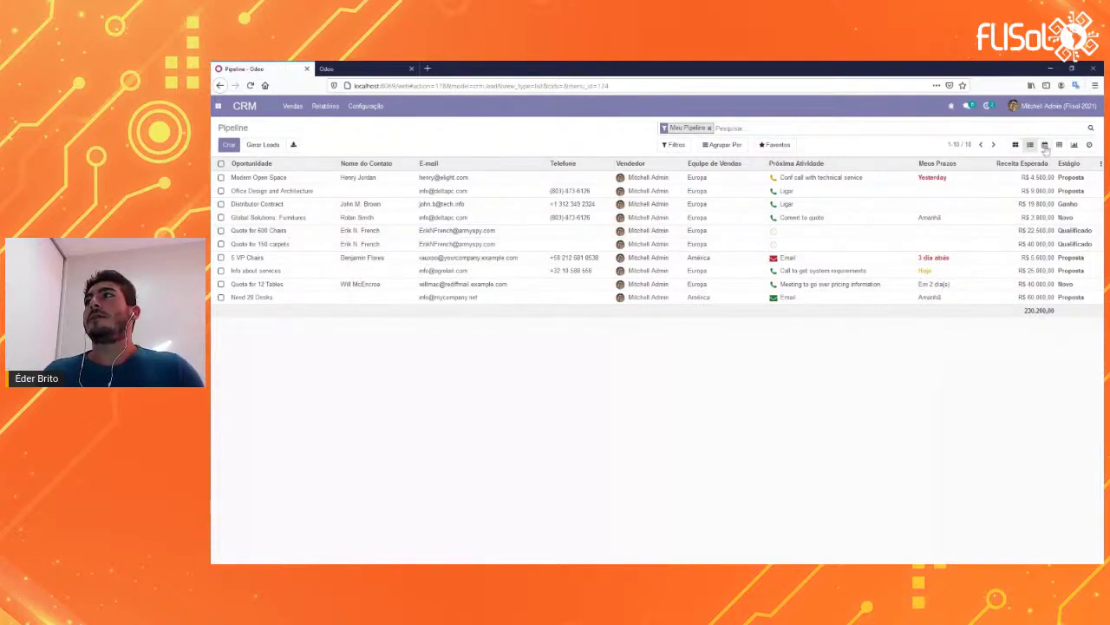
click(1045, 146)
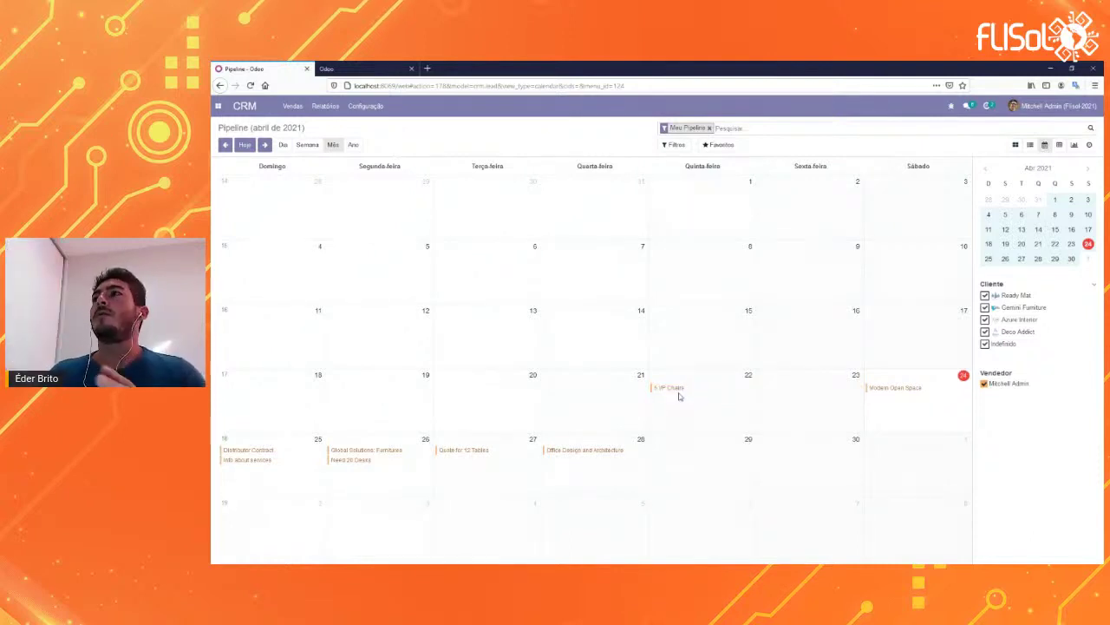
Show the pipeline as a pivot table and collapse its total row and column groups.
click(1059, 146)
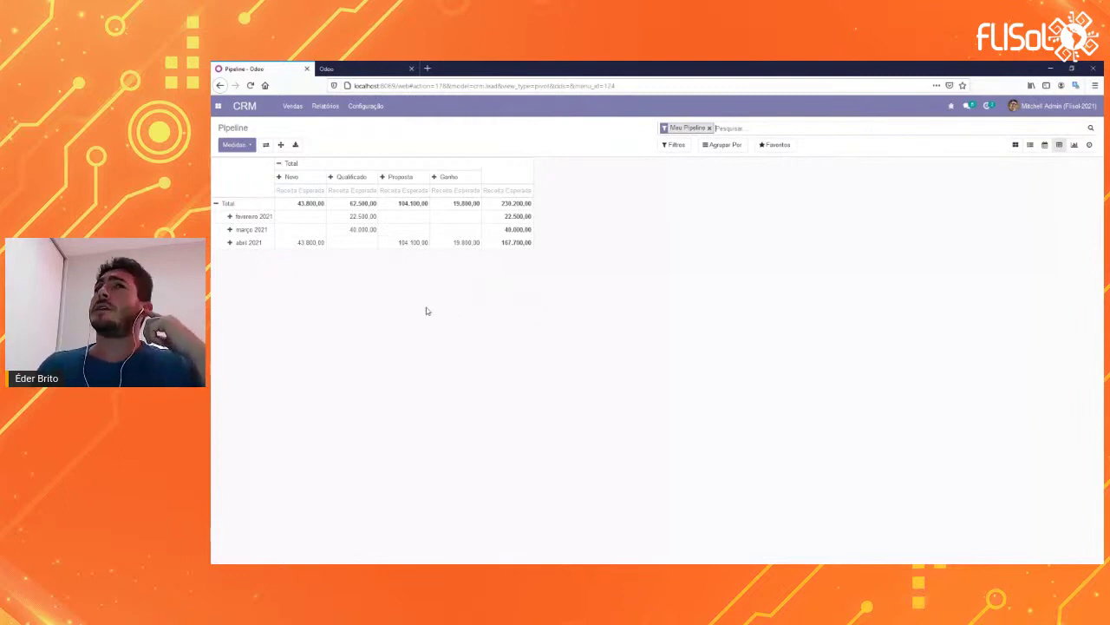
click(236, 205)
click(252, 164)
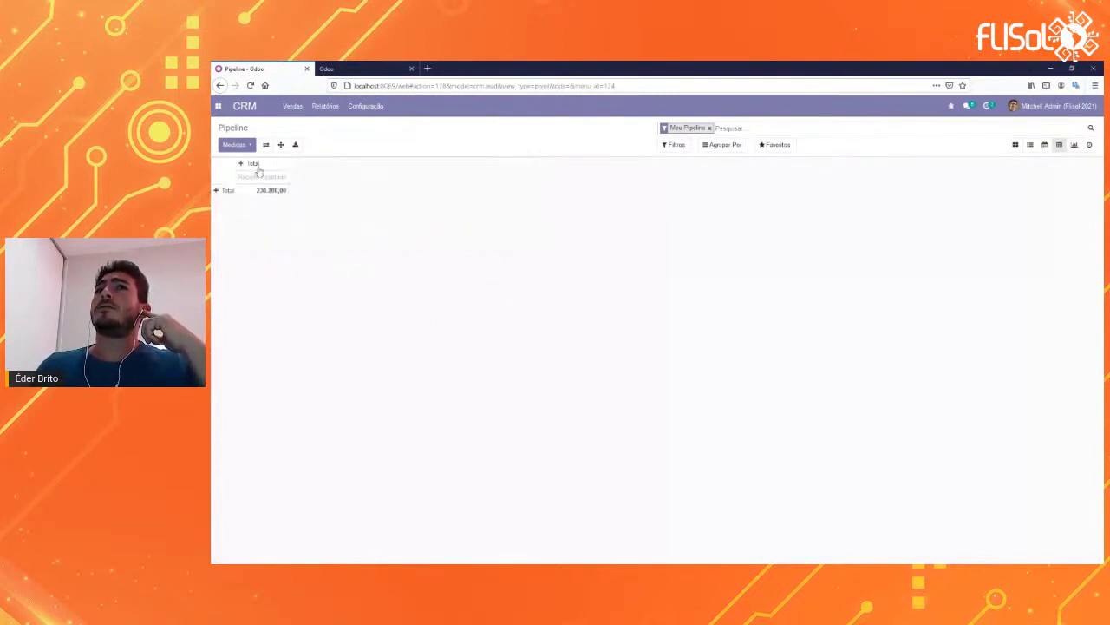
Group the pivot table's rows by Criado em per month and its columns by Cliente.
click(227, 190)
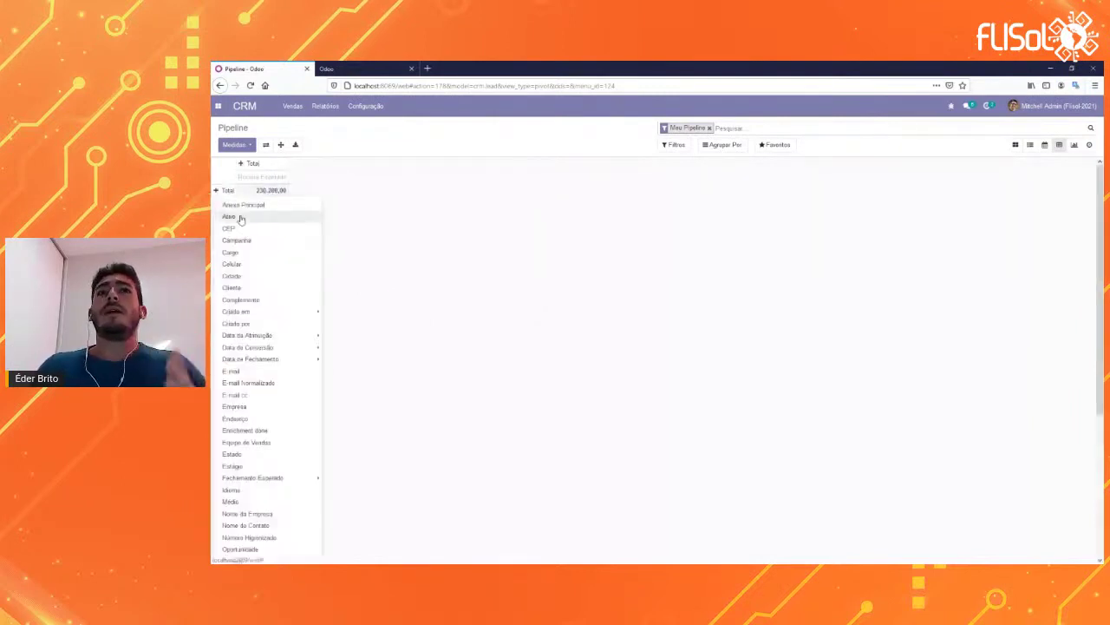
mouse_move(286, 359)
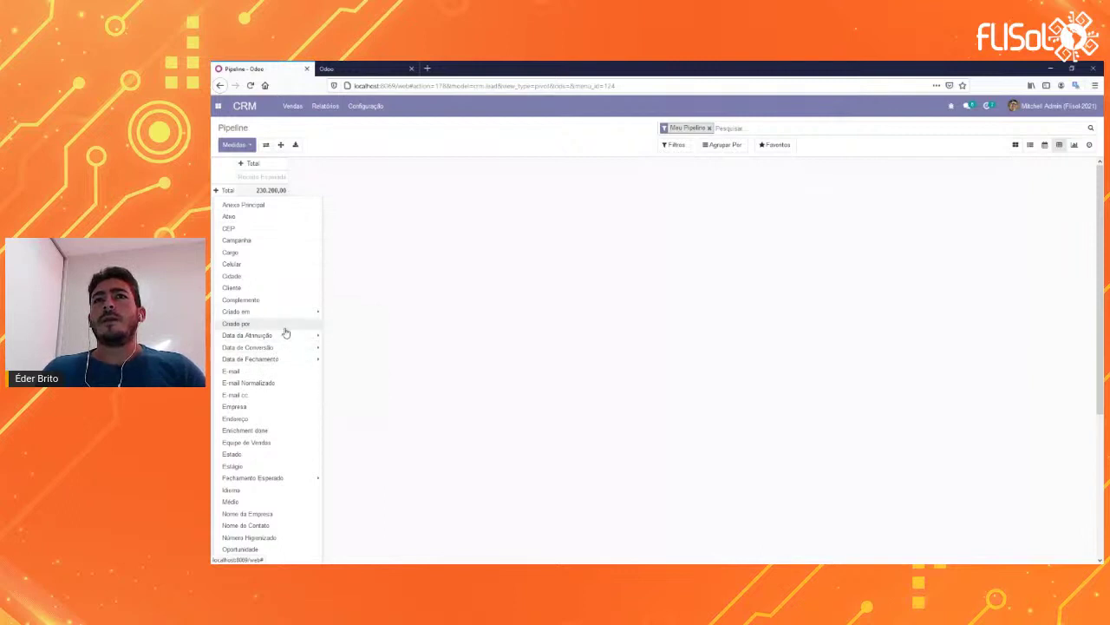
mouse_move(300, 314)
click(359, 341)
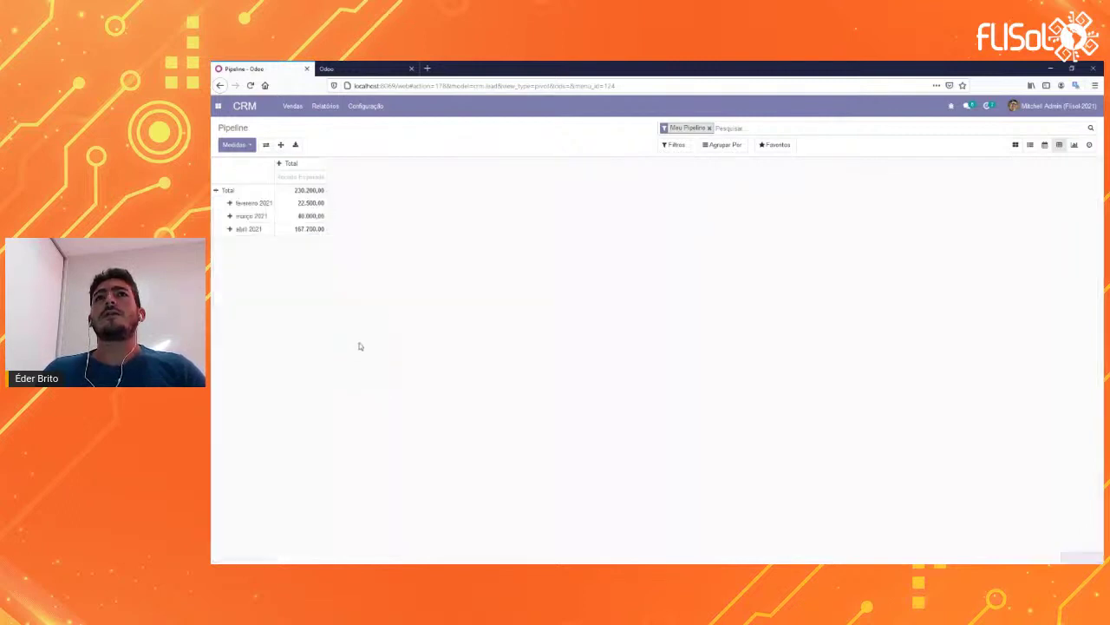
click(291, 164)
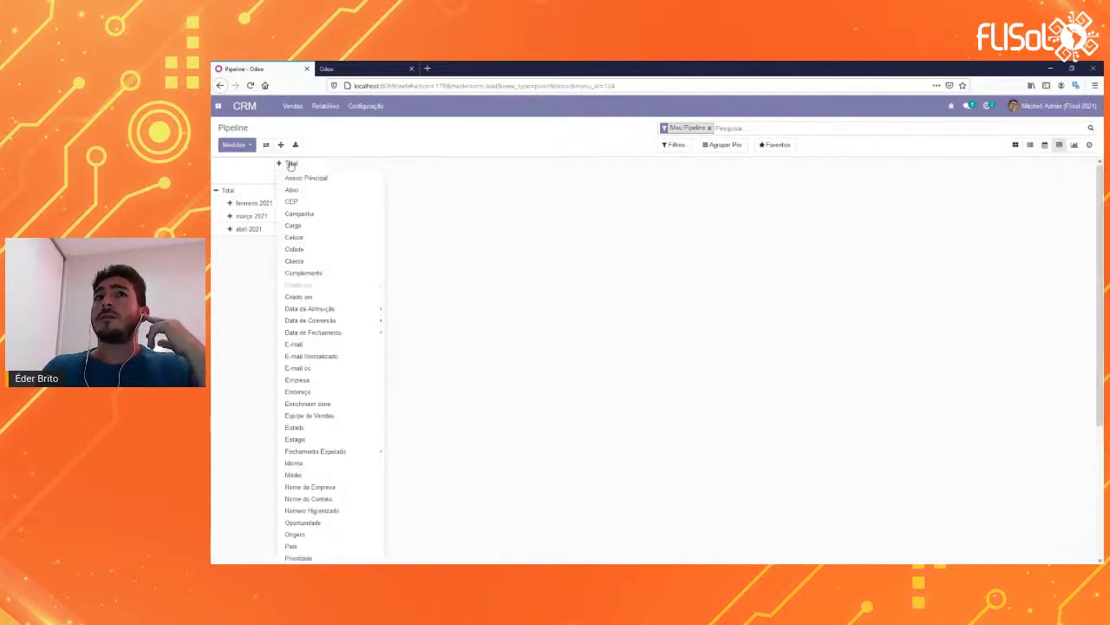
click(332, 261)
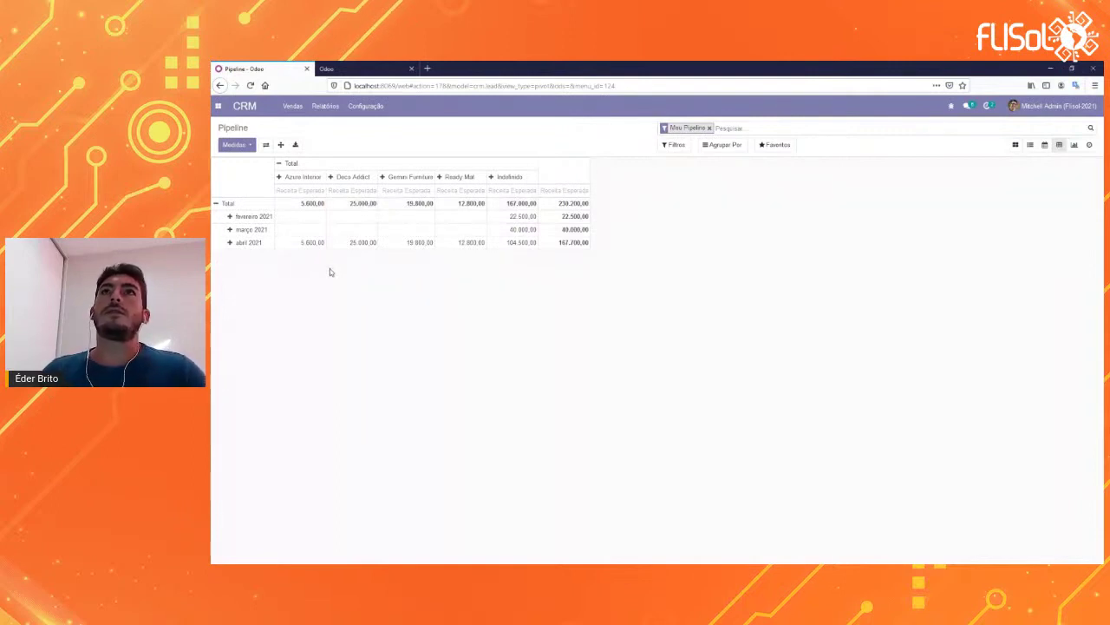
Open the Pipeline report and display it as a pie chart grouped by Vendedor.
click(327, 111)
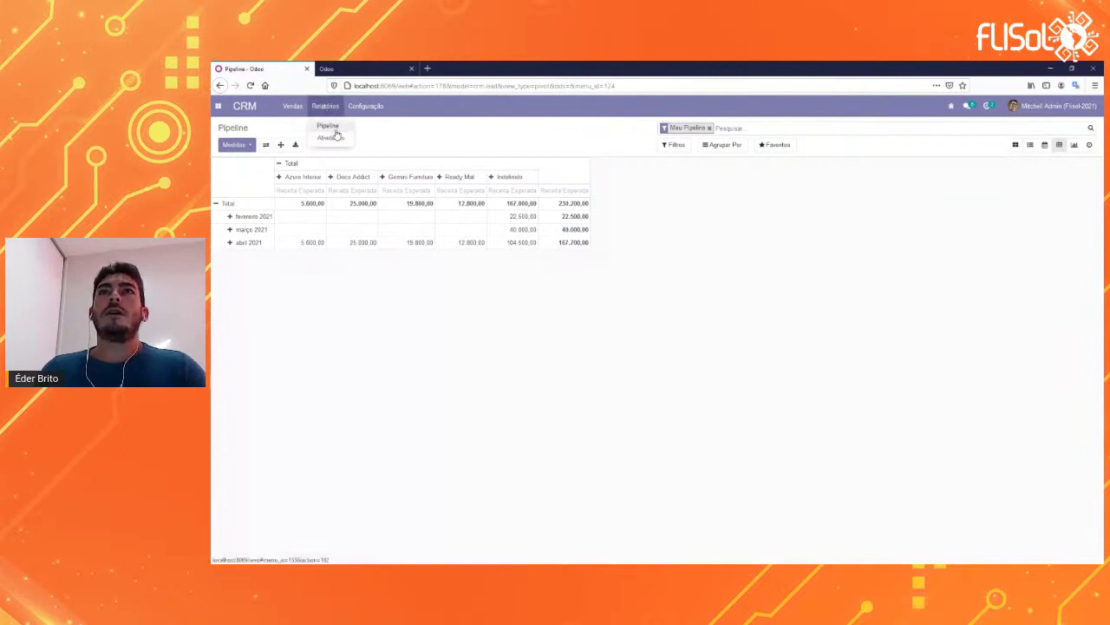
click(335, 127)
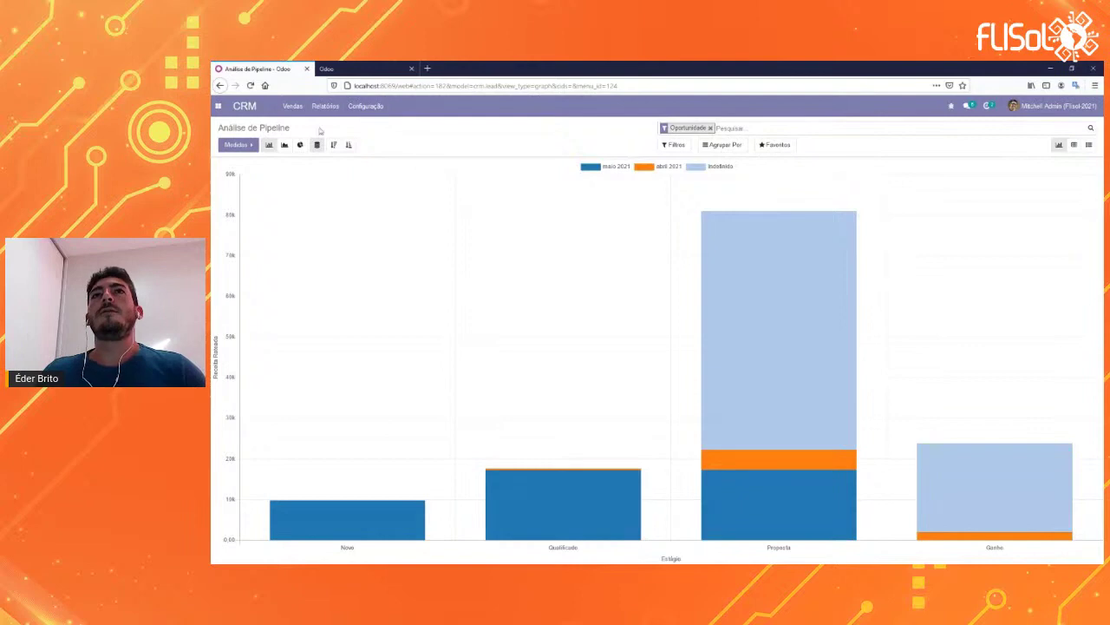
click(284, 145)
click(300, 145)
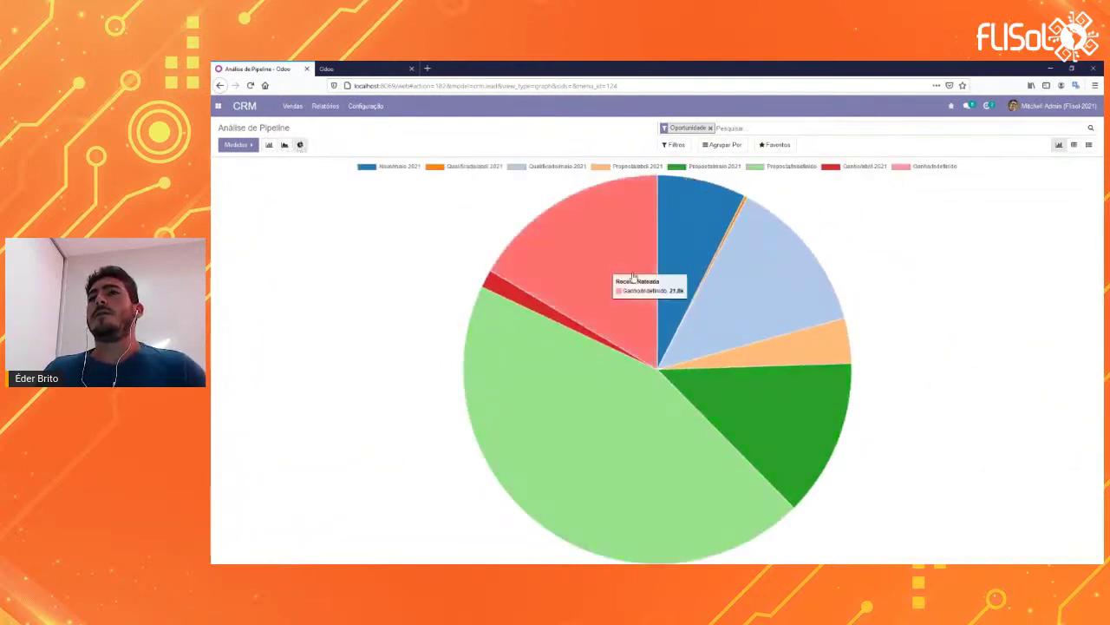
click(713, 146)
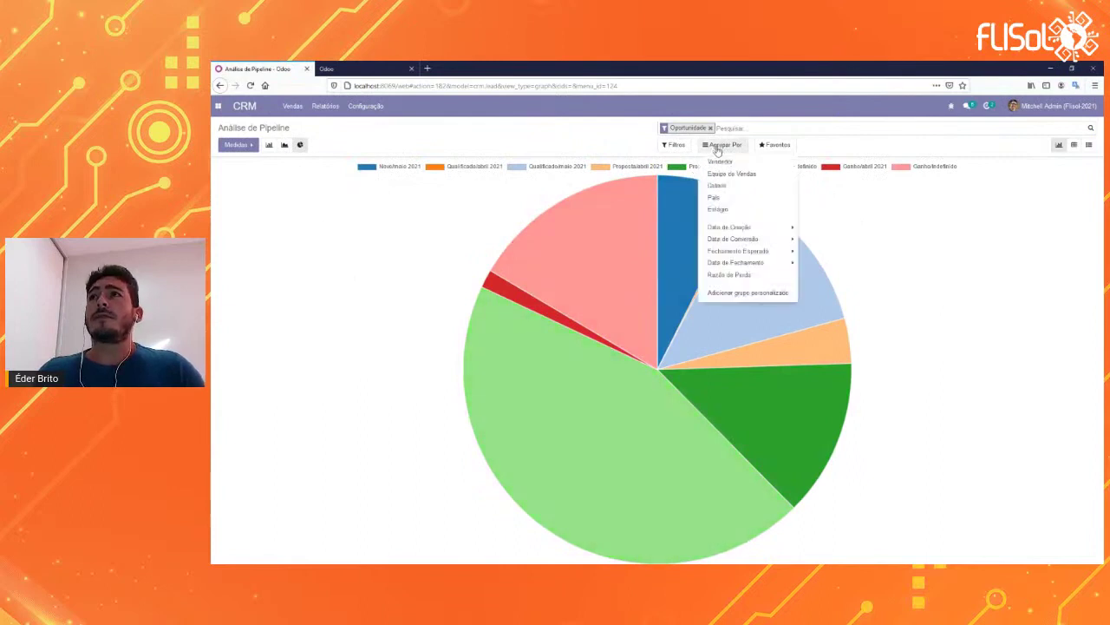
click(722, 163)
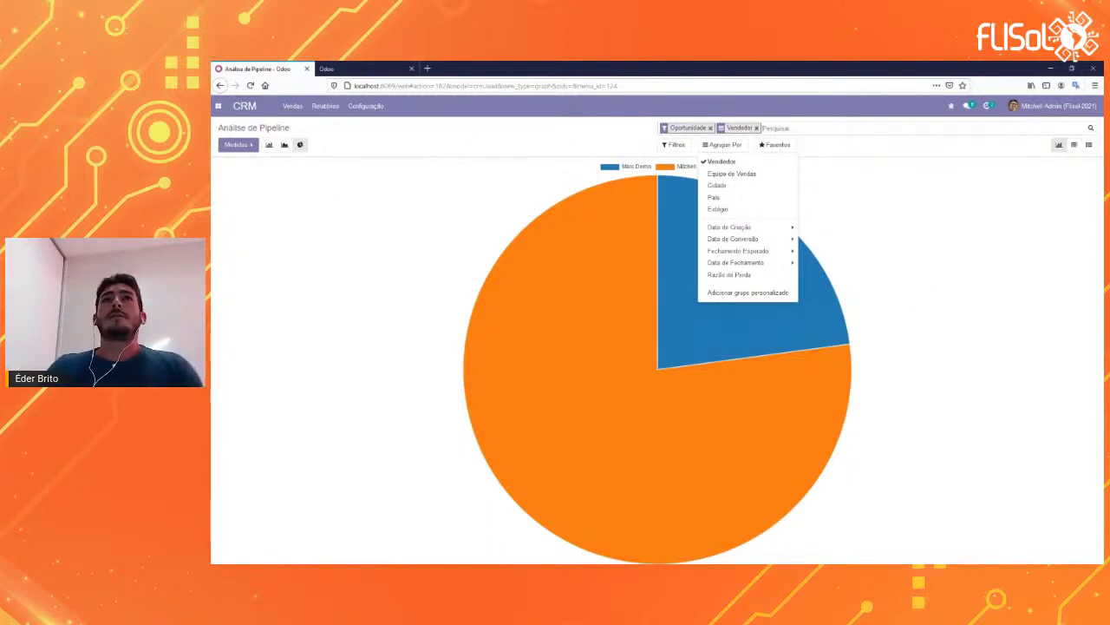
Open the Odoo Community Association's GitHub page at github.com/OCA in a new browser tab.
click(219, 107)
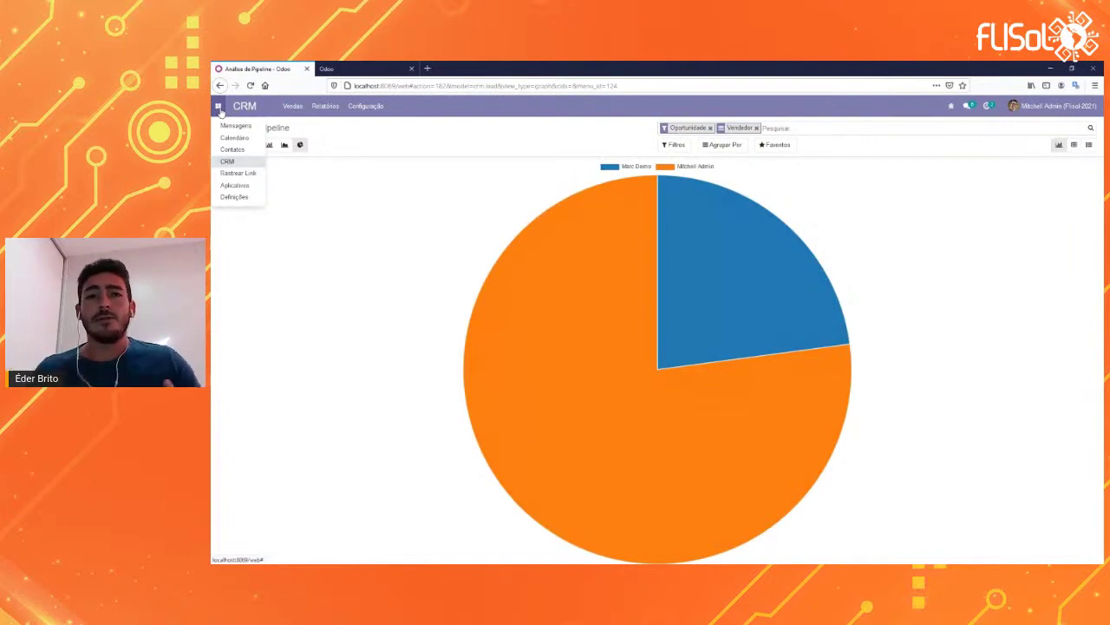
click(427, 67)
text(oca)
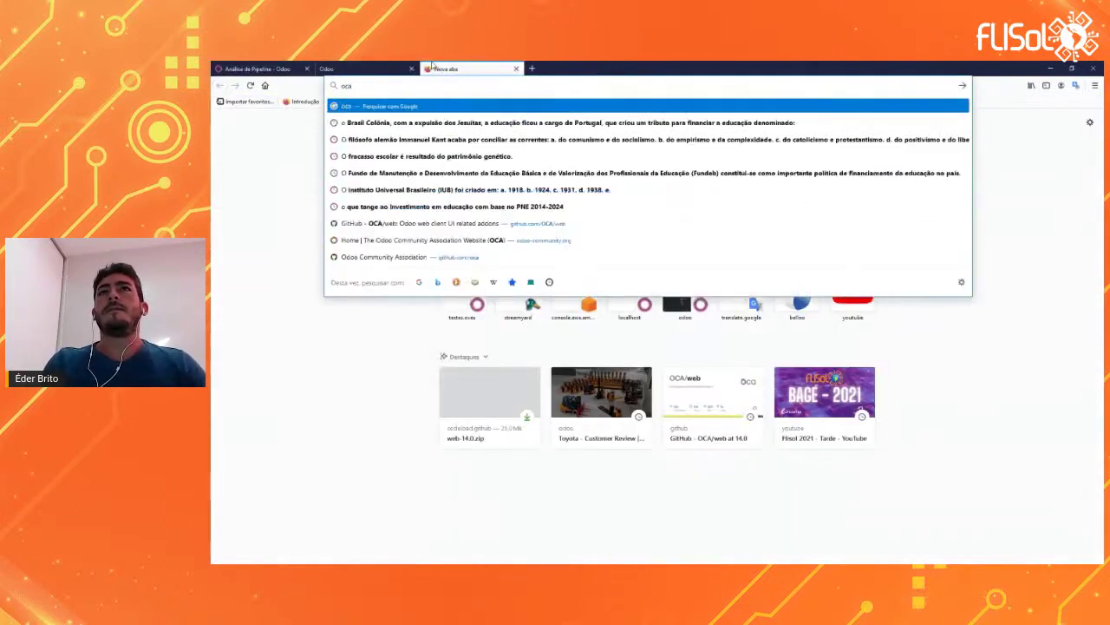
key(BackSpace)
key(BackSpace)
key(BackSpace)
text(gi)
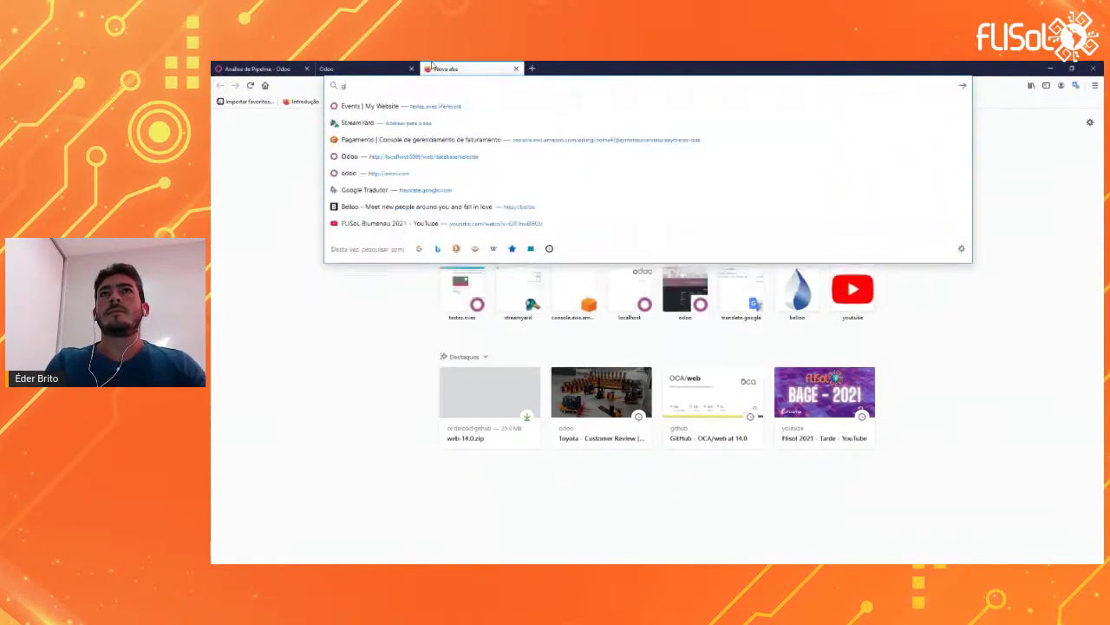
key(Down)
key(Down)
key(Down)
key(Down)
key(Down)
key(Down)
key(Down)
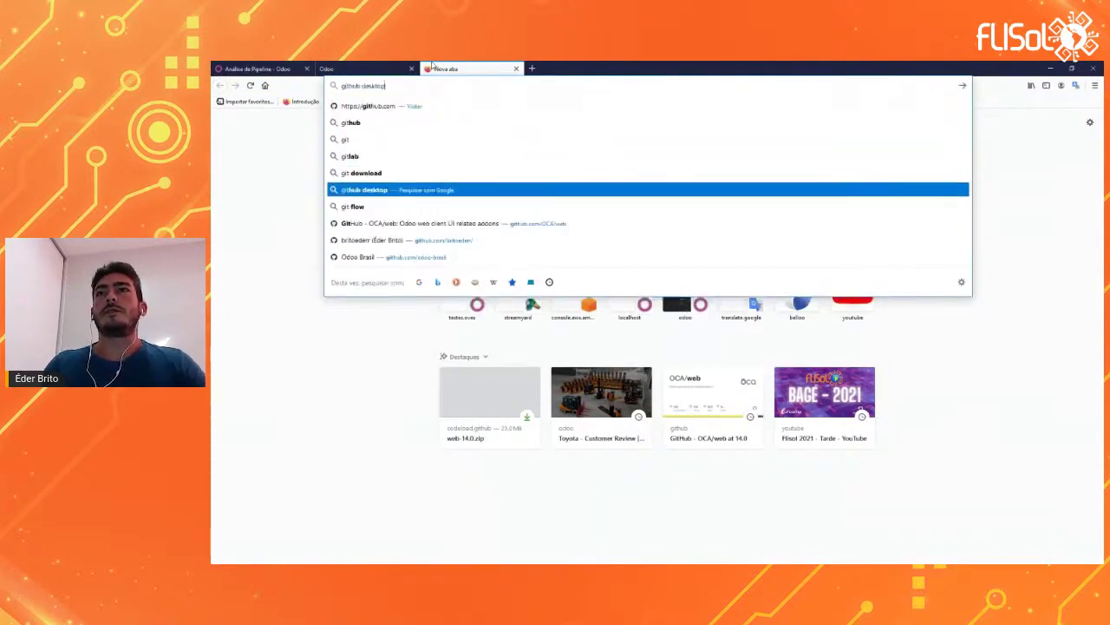
key(BackSpace)
key(Return)
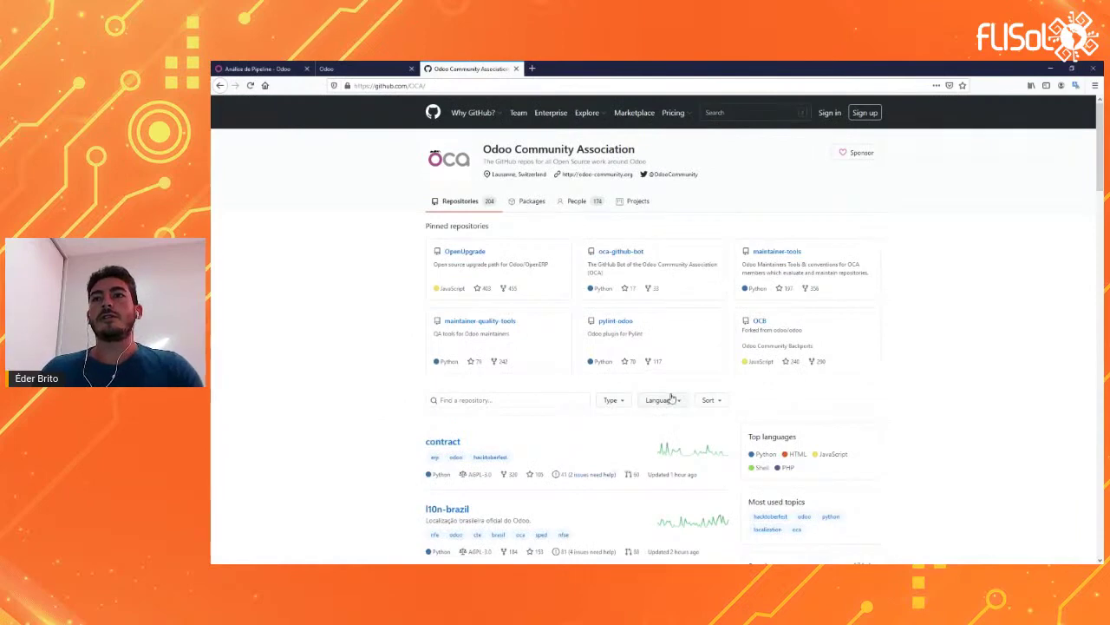
Open the l10n-brazil repository and look through its list of localization module folders.
scroll(672, 398, down, 2)
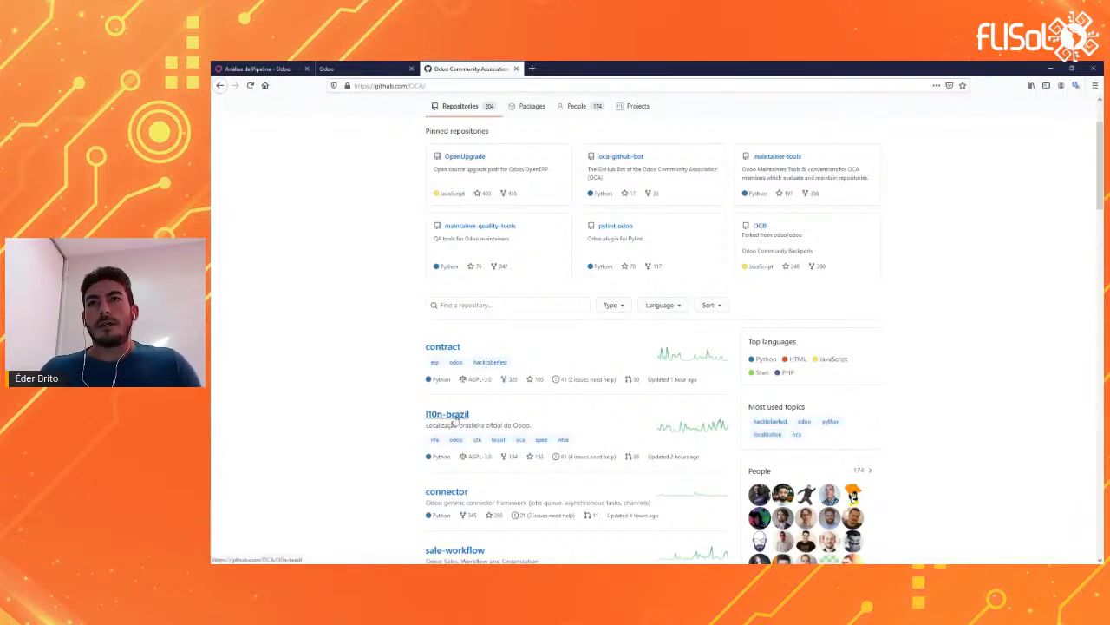
click(451, 419)
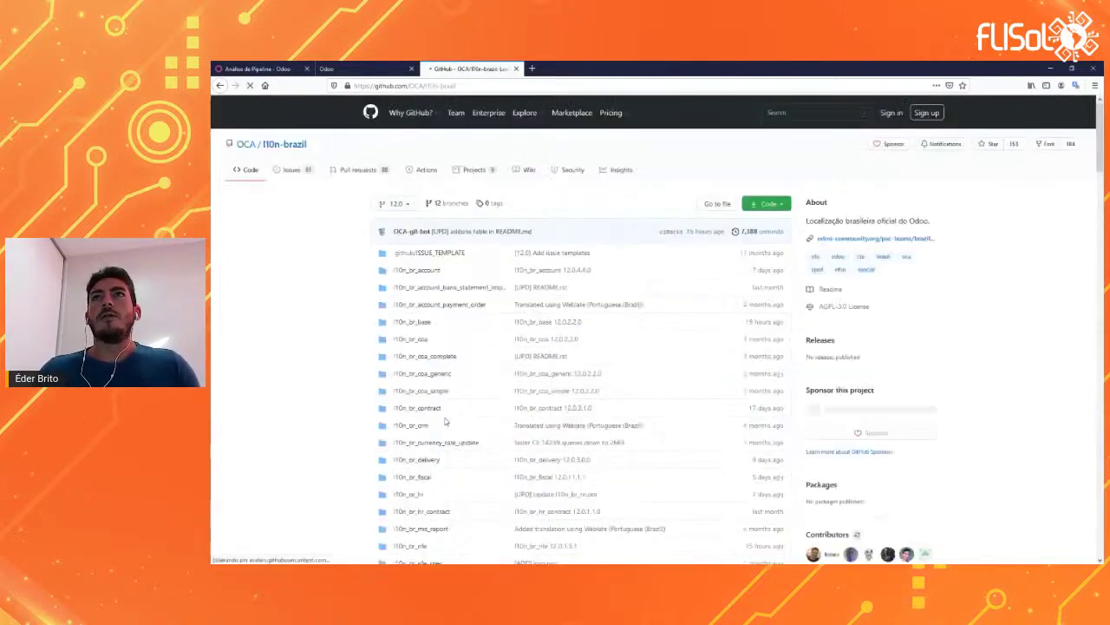
scroll(446, 425, down, 3)
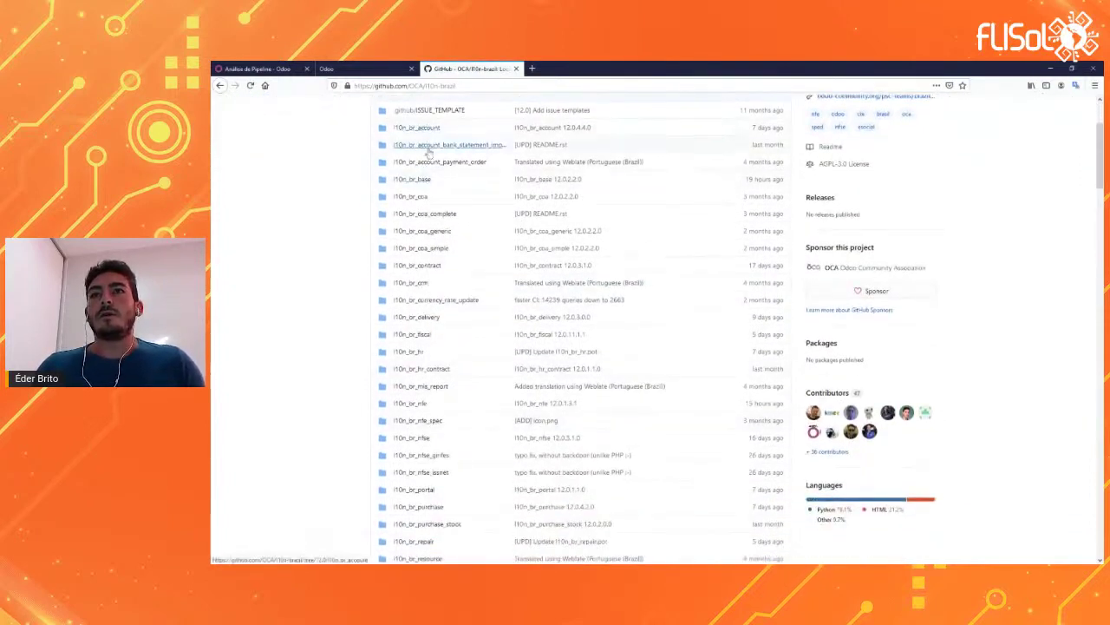
scroll(425, 488, down, 2)
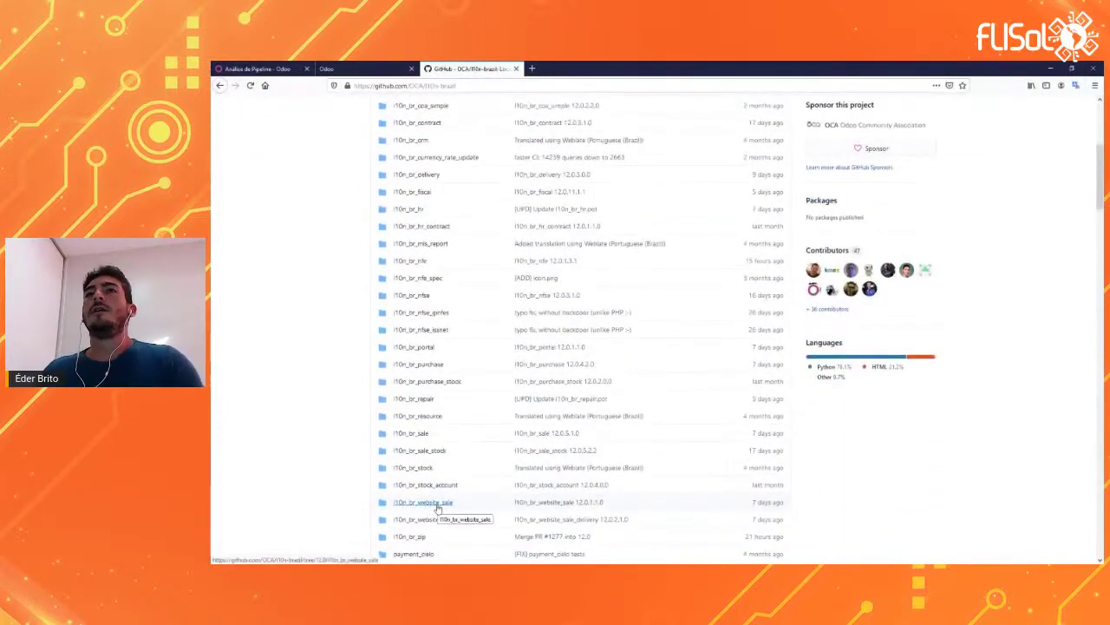
scroll(497, 390, up, 3)
scroll(469, 347, up, 2)
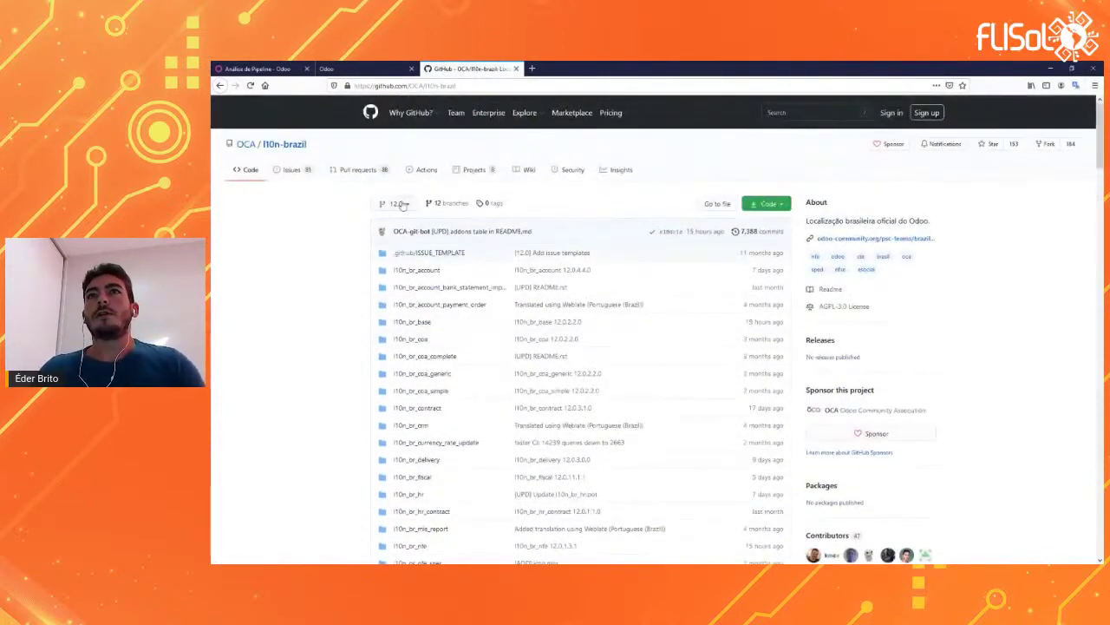
Switch the l10n-brazil repository to the 14.0 branch and look over its files.
click(404, 208)
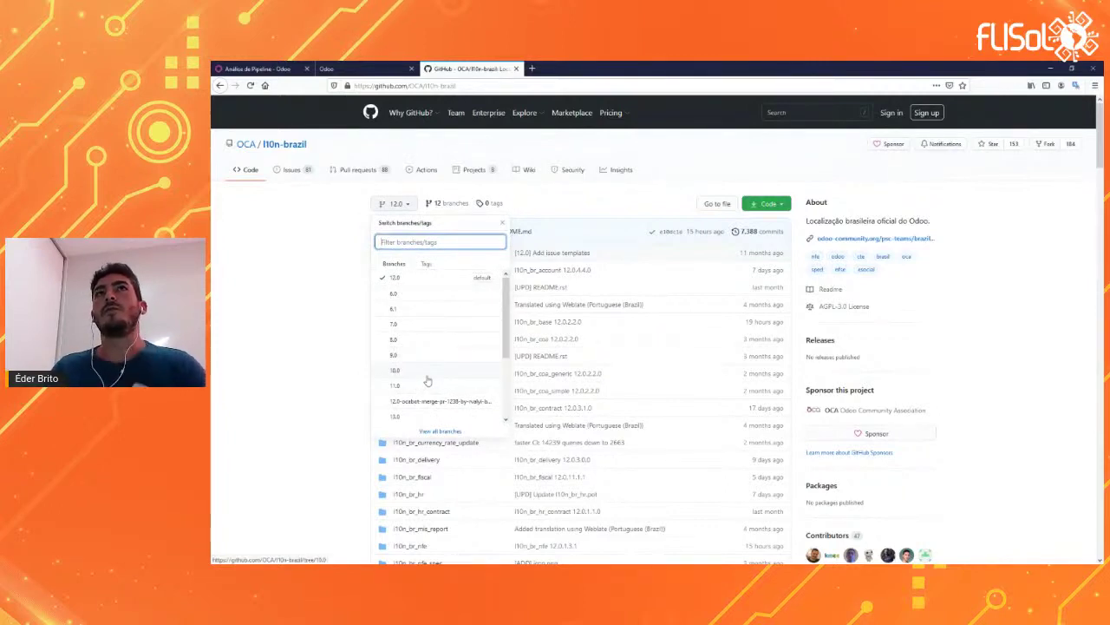
click(260, 68)
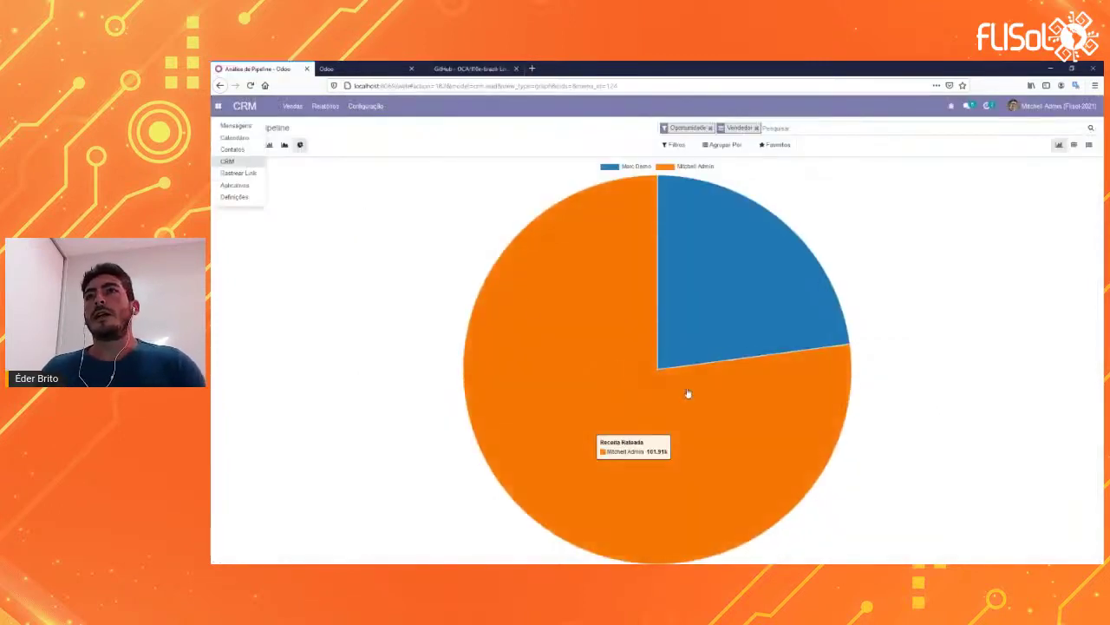
click(409, 170)
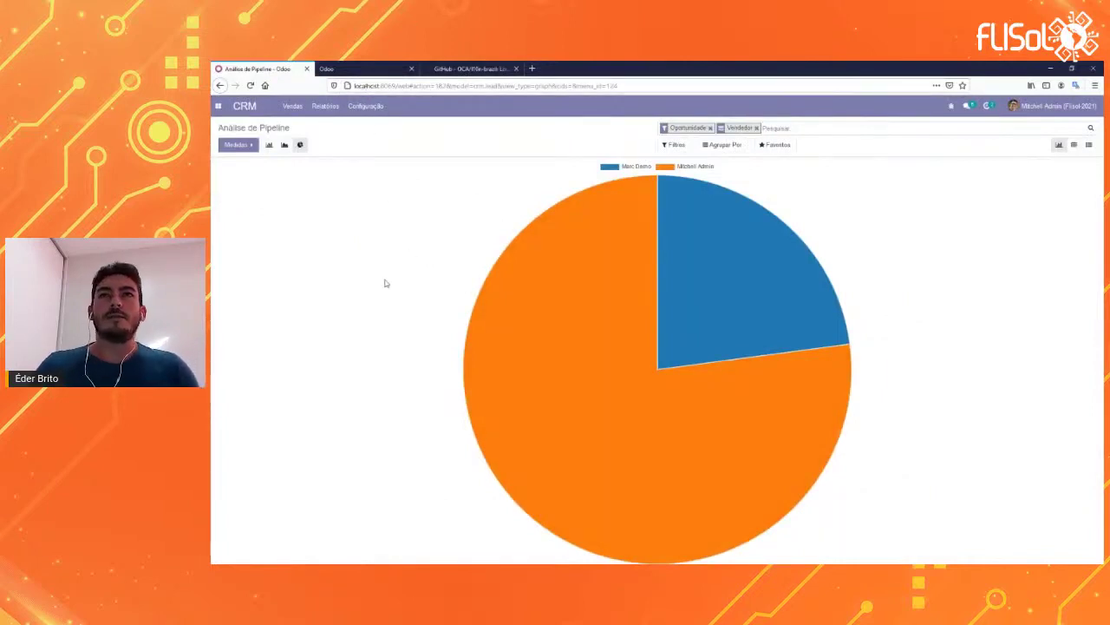
click(494, 67)
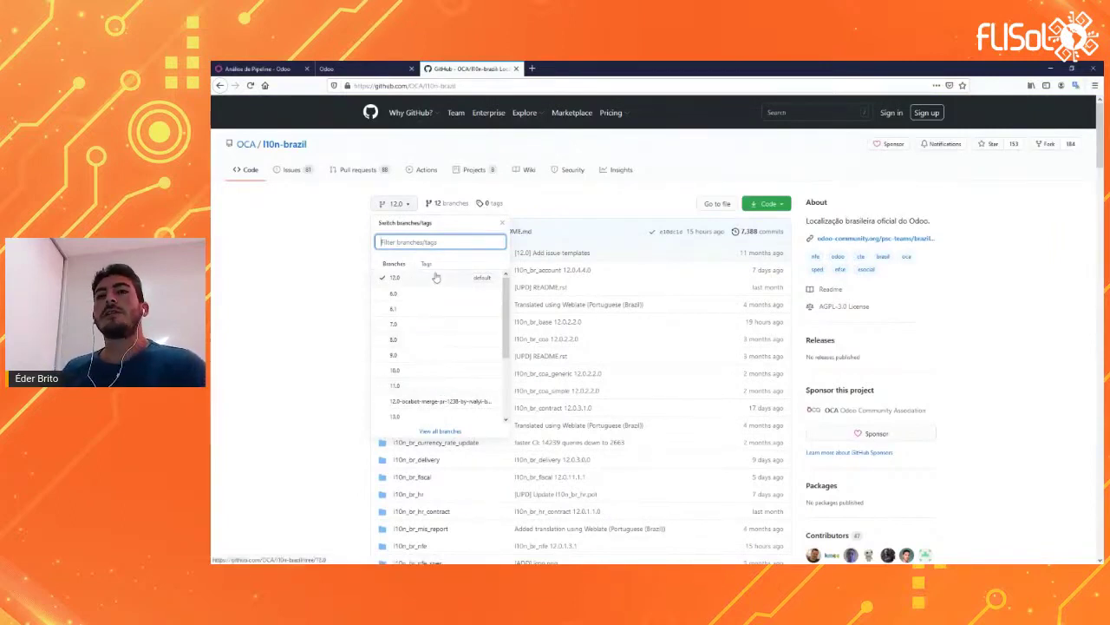
scroll(426, 322, down, 2)
click(436, 401)
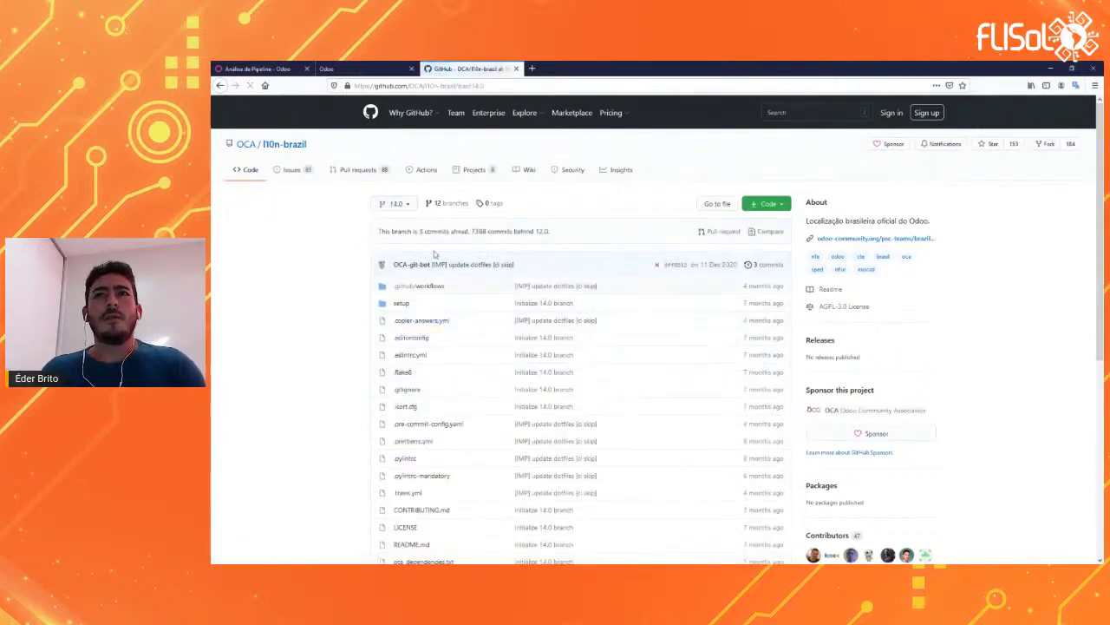
scroll(438, 421, down, 3)
scroll(461, 464, up, 3)
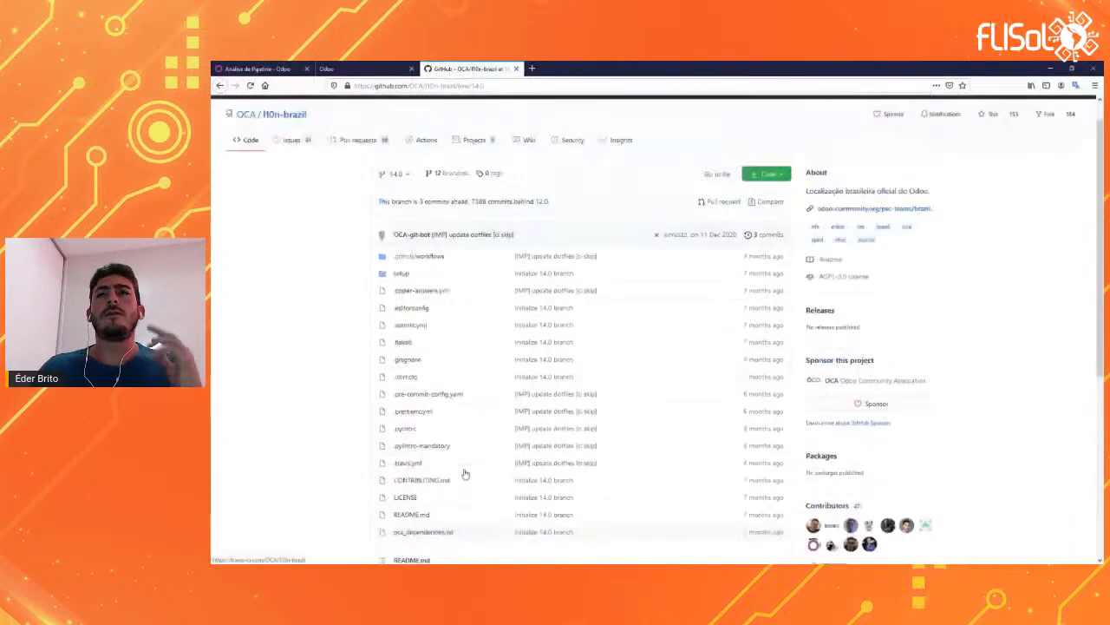
Return to the OCA organization page, search its repositories for "web" and open the web repository.
key(alt+Left)
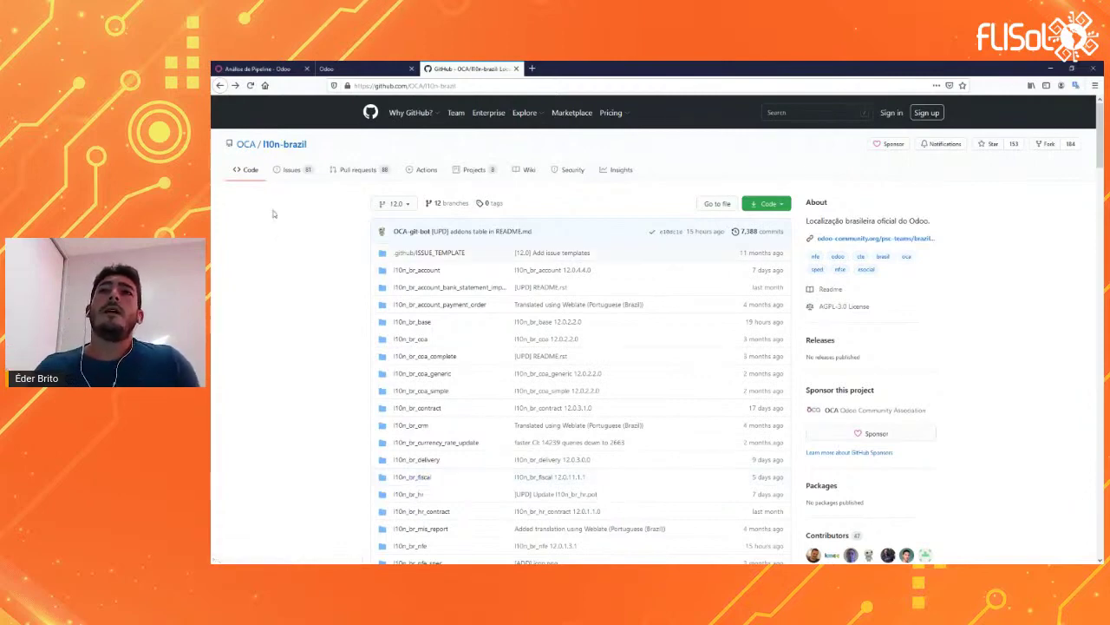
click(246, 144)
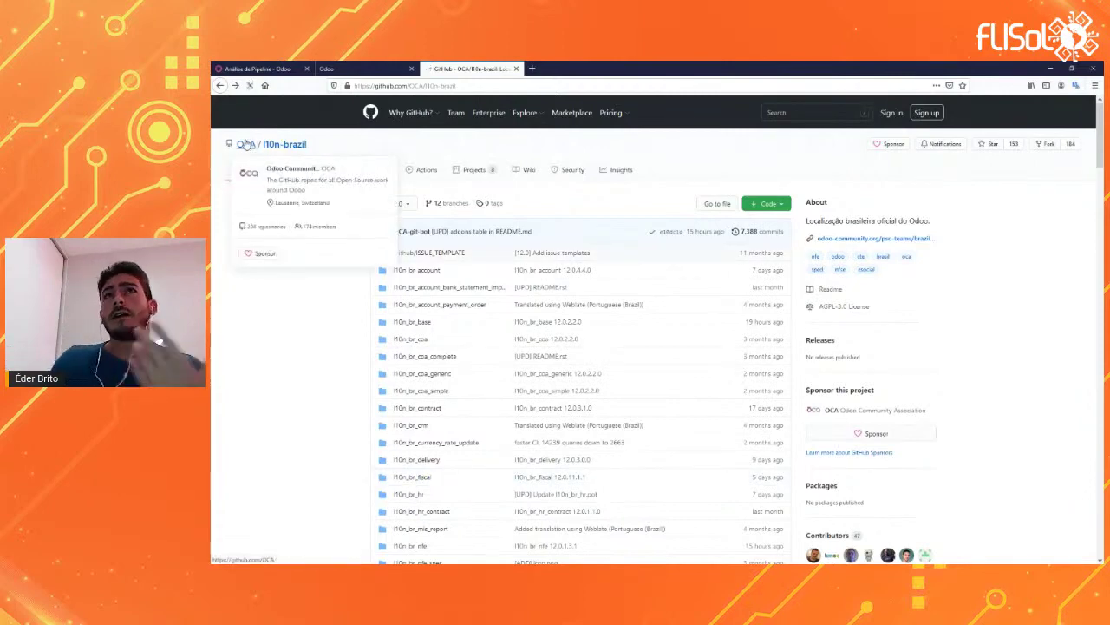
scroll(252, 230, down, 3)
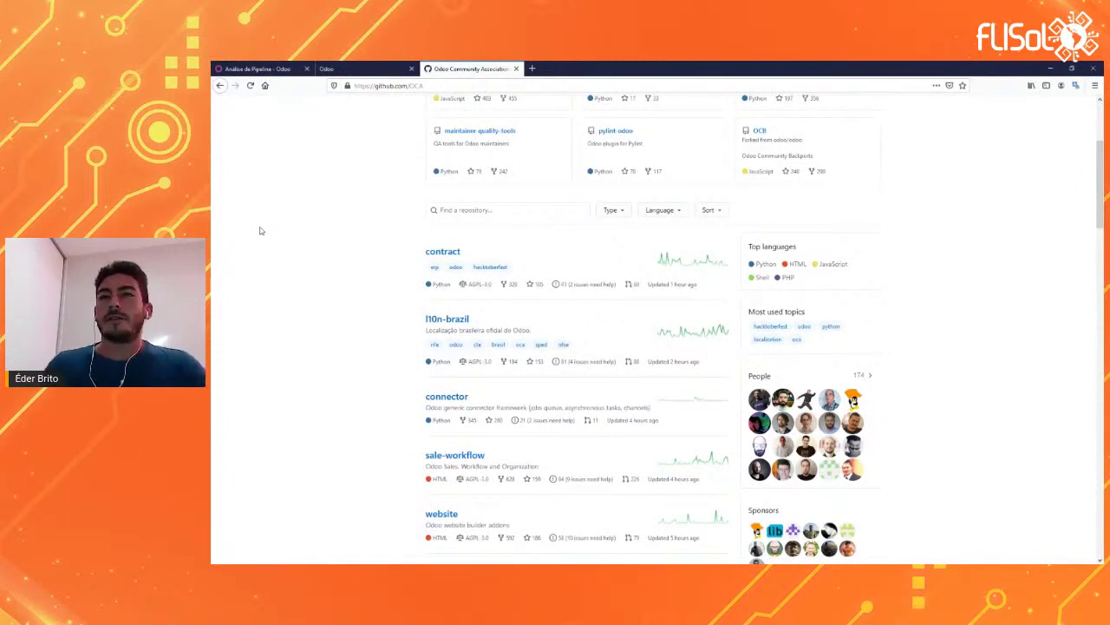
click(256, 69)
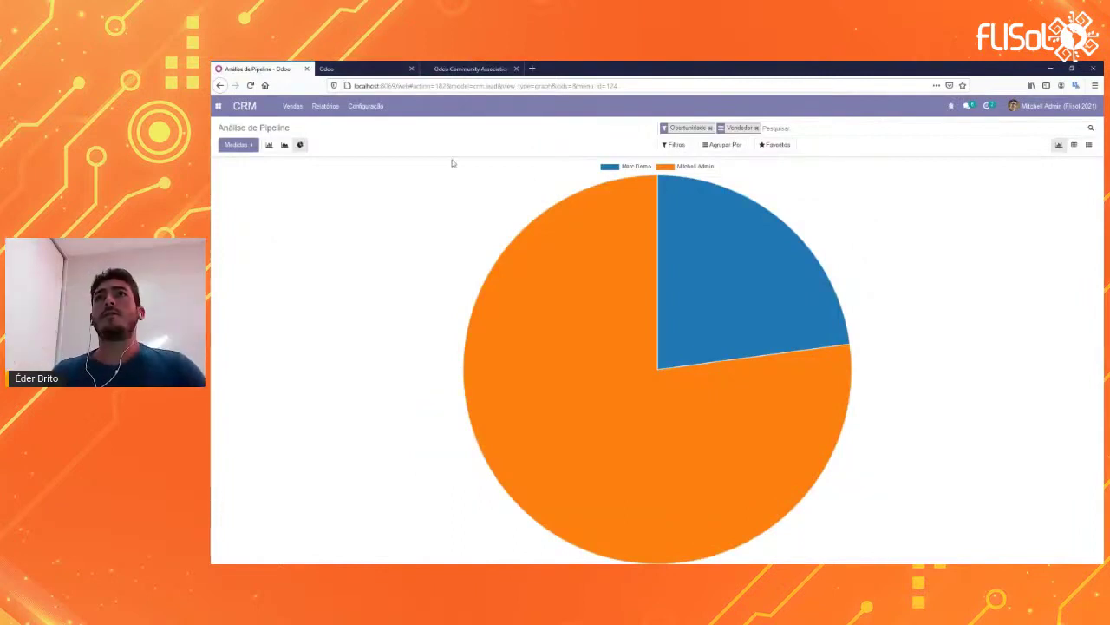
click(468, 68)
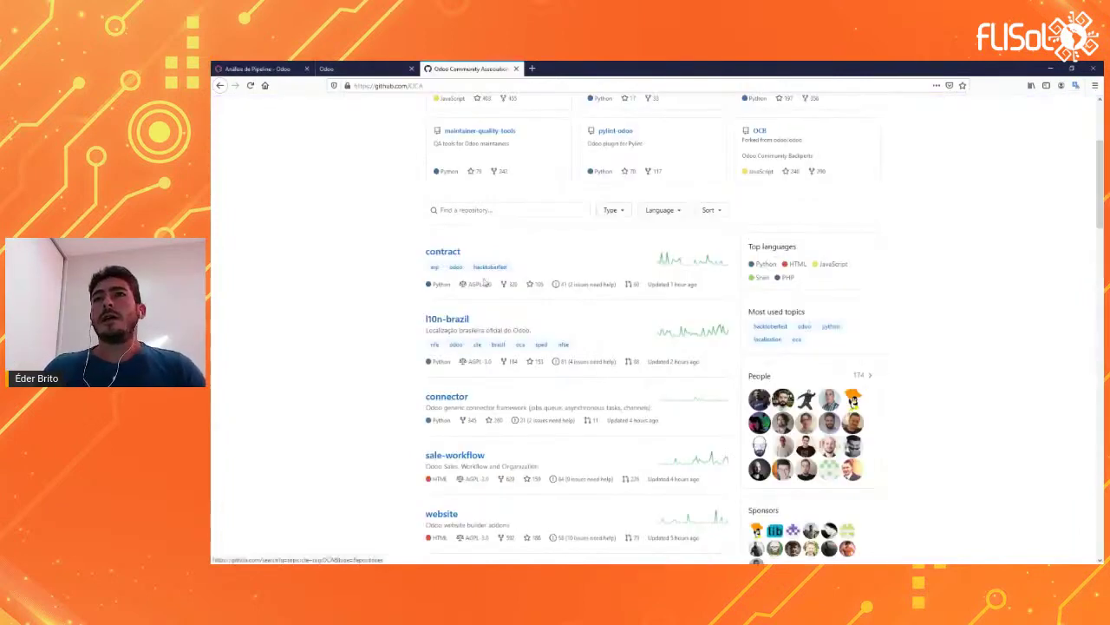
click(488, 209)
text(web)
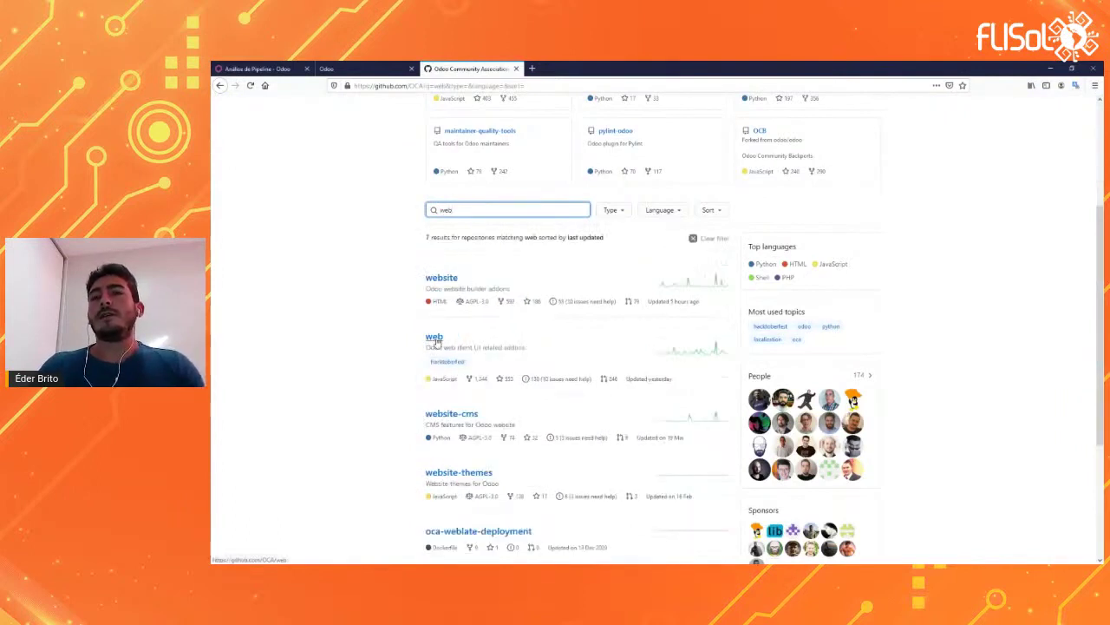
click(438, 340)
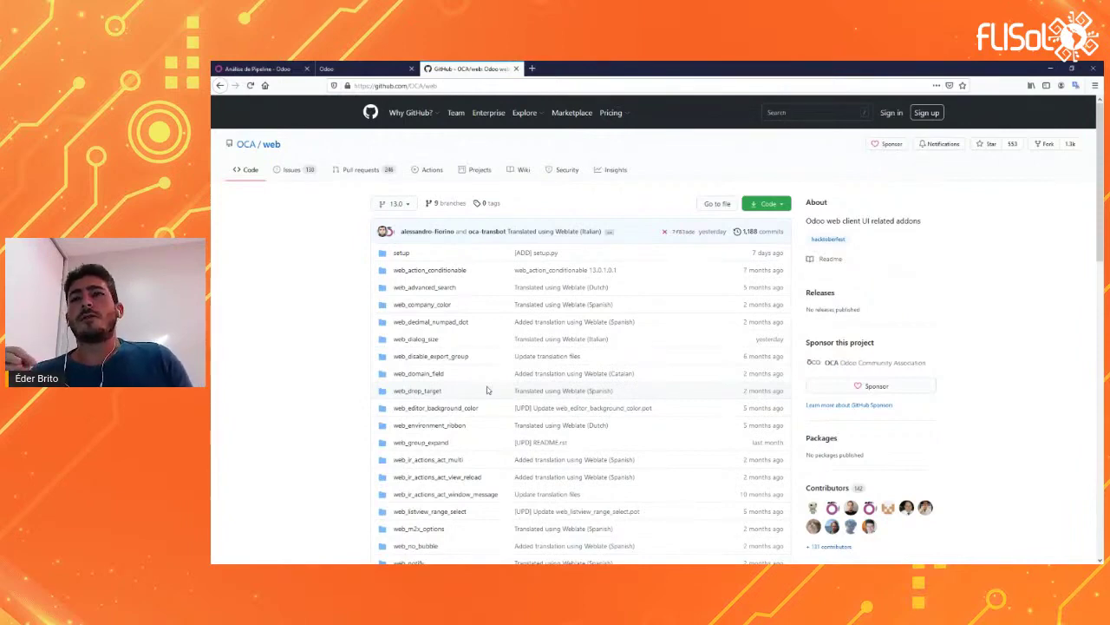
Switch to Odoo, show the CRM pipeline as a list and view the scheduled email activity of the 5 VP Chairs opportunity.
click(269, 69)
click(293, 108)
click(305, 125)
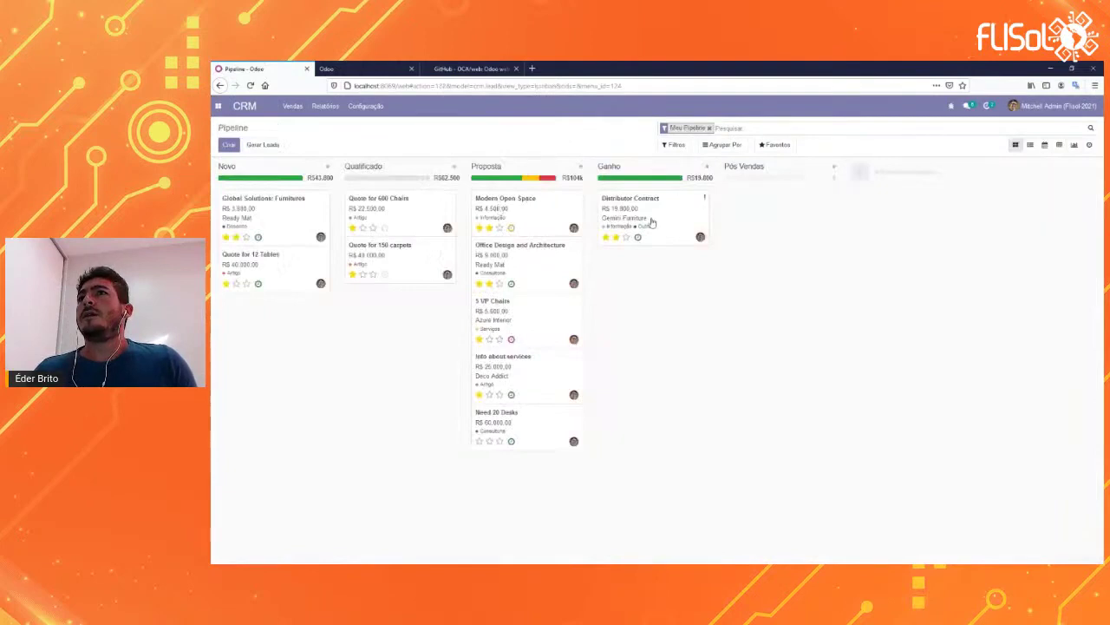
click(1030, 145)
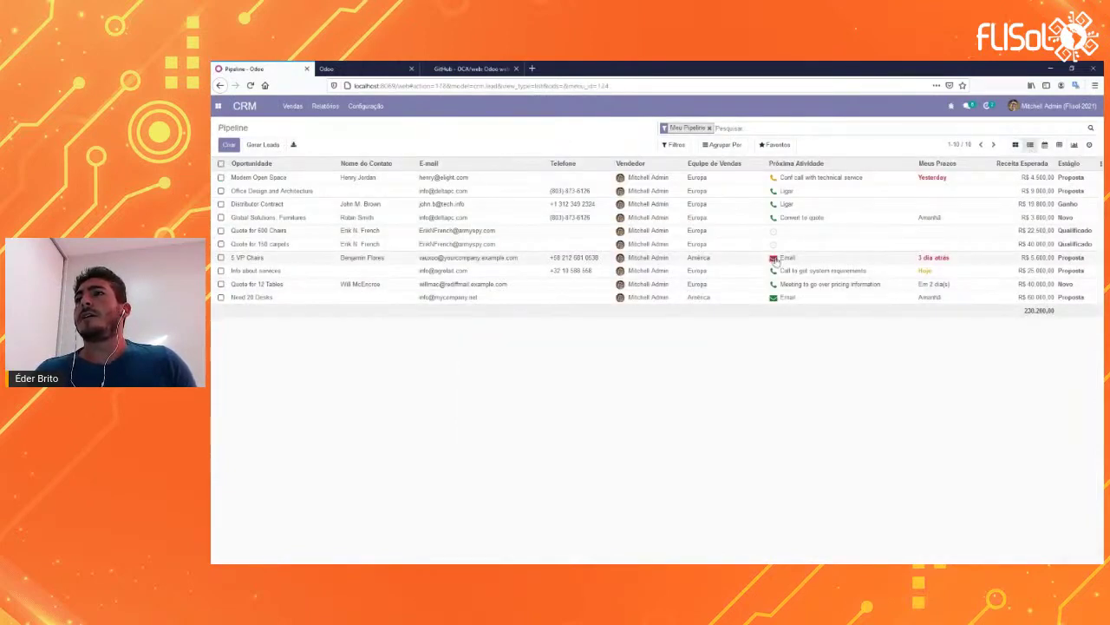
click(773, 260)
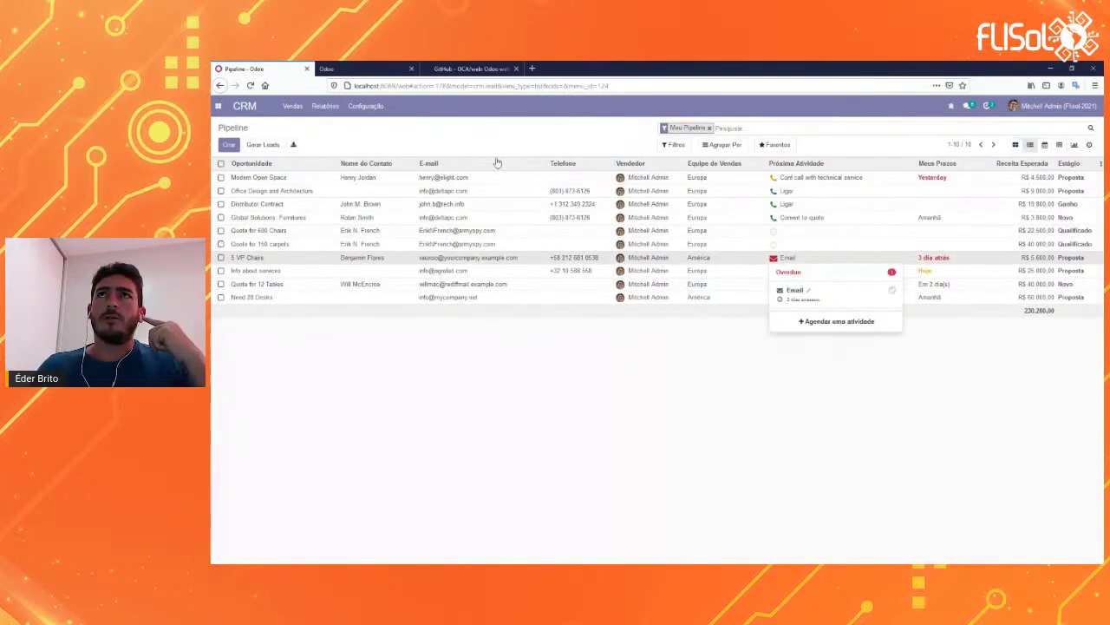
click(388, 68)
click(466, 67)
click(286, 68)
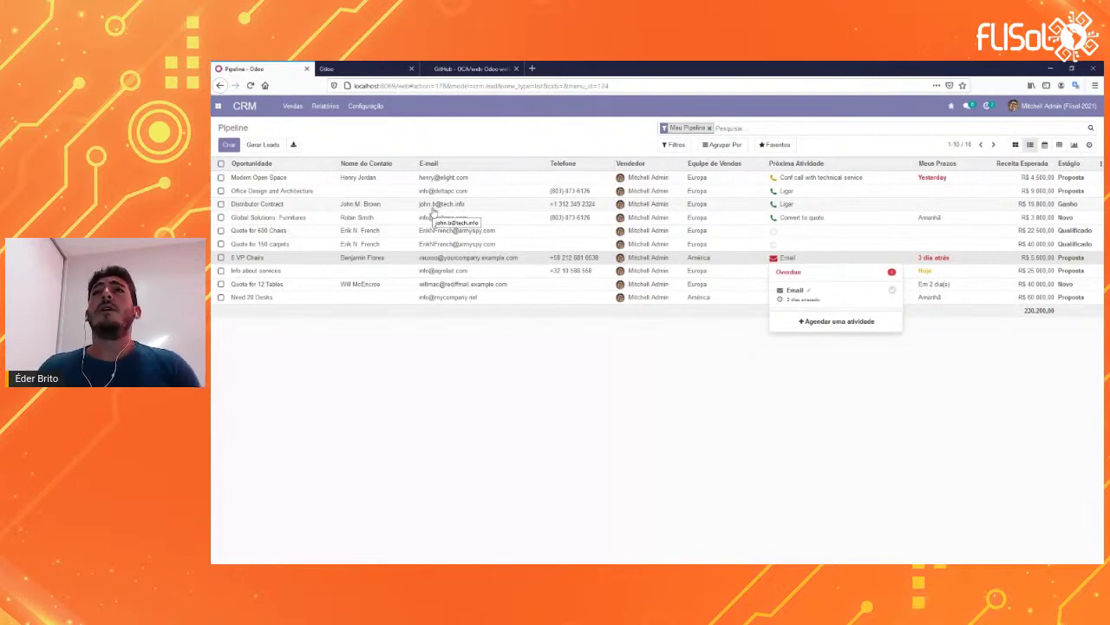
Go back to the OCA/web repository on GitHub and switch it to the 14.0 branch.
key(ctrl+Tab)
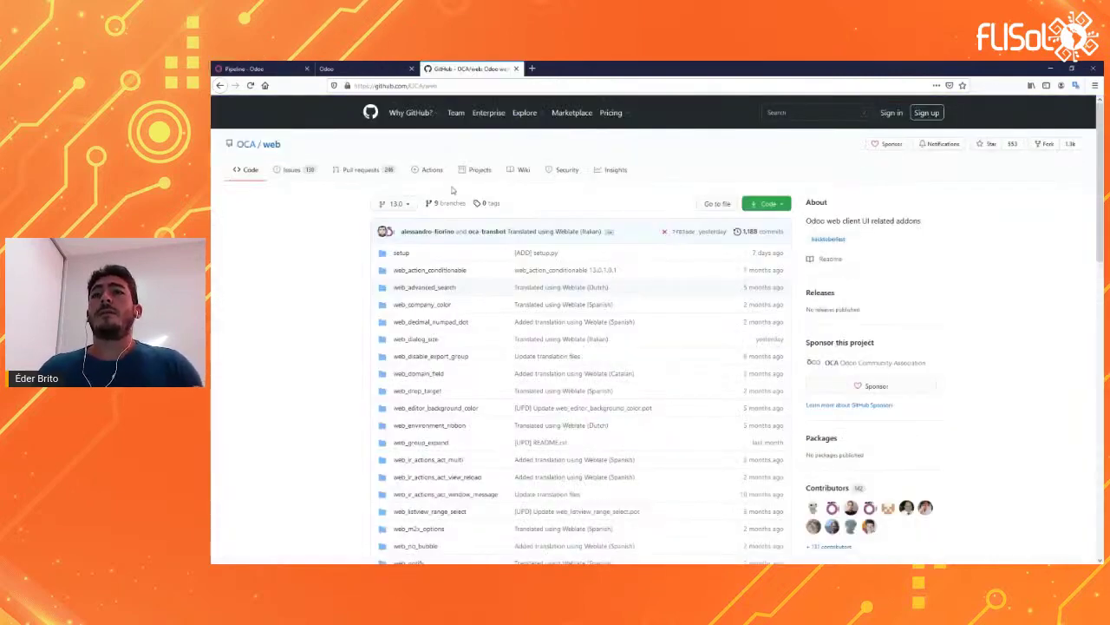
scroll(358, 335, down, 3)
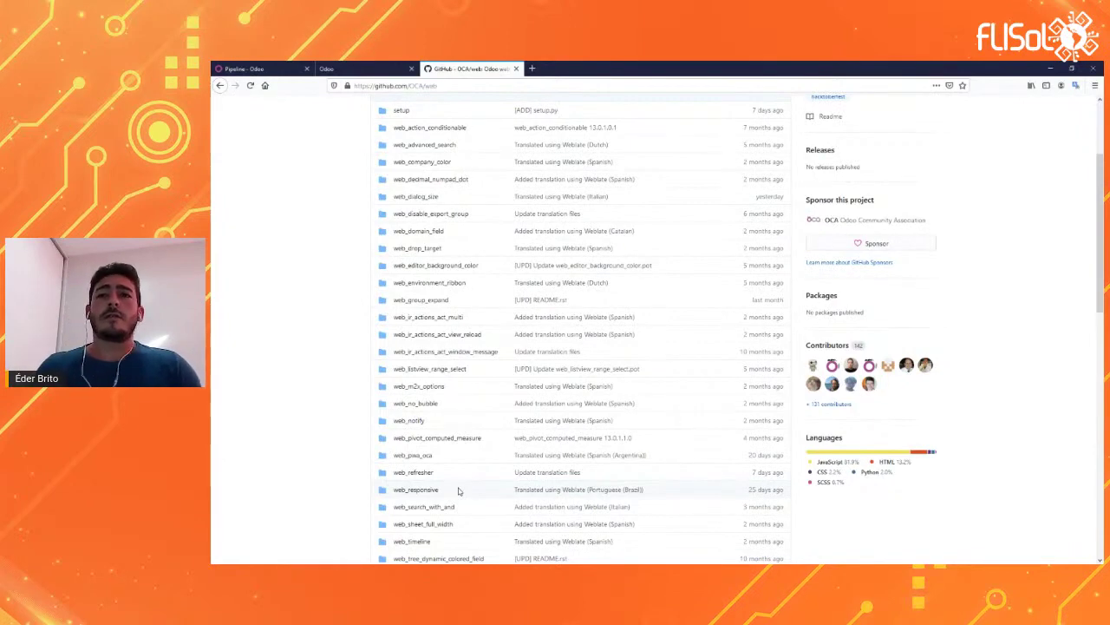
scroll(459, 491, up, 3)
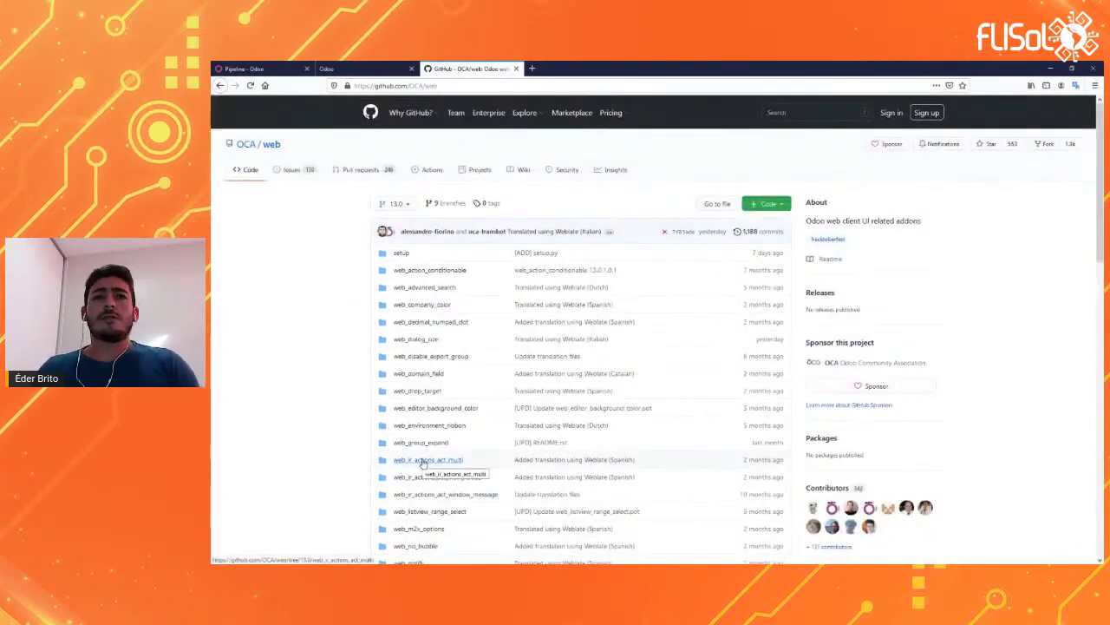
click(397, 203)
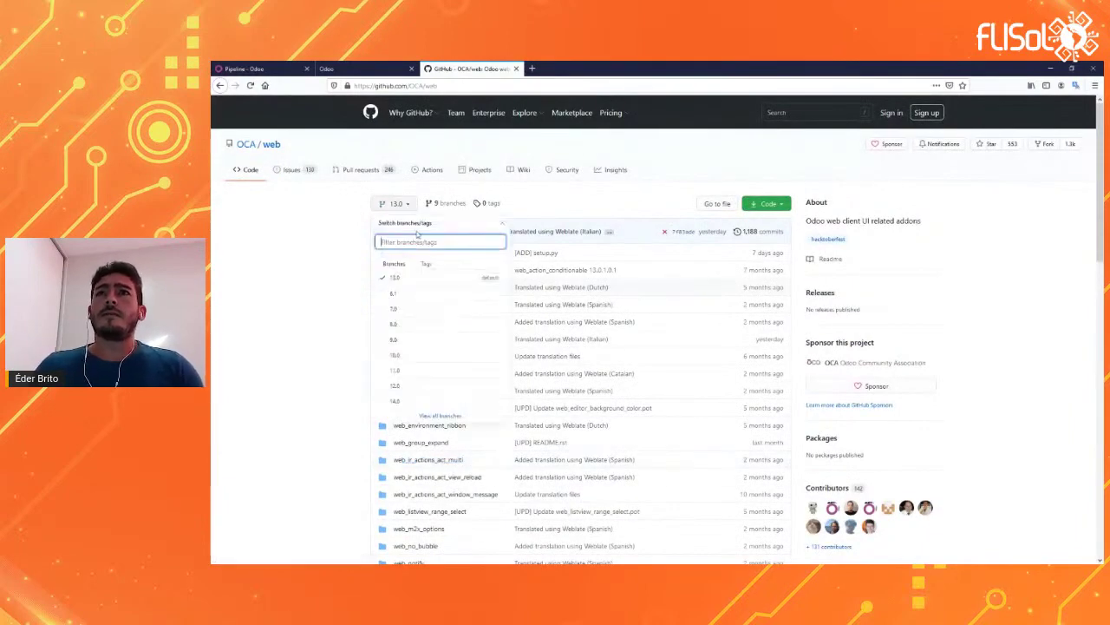
click(422, 400)
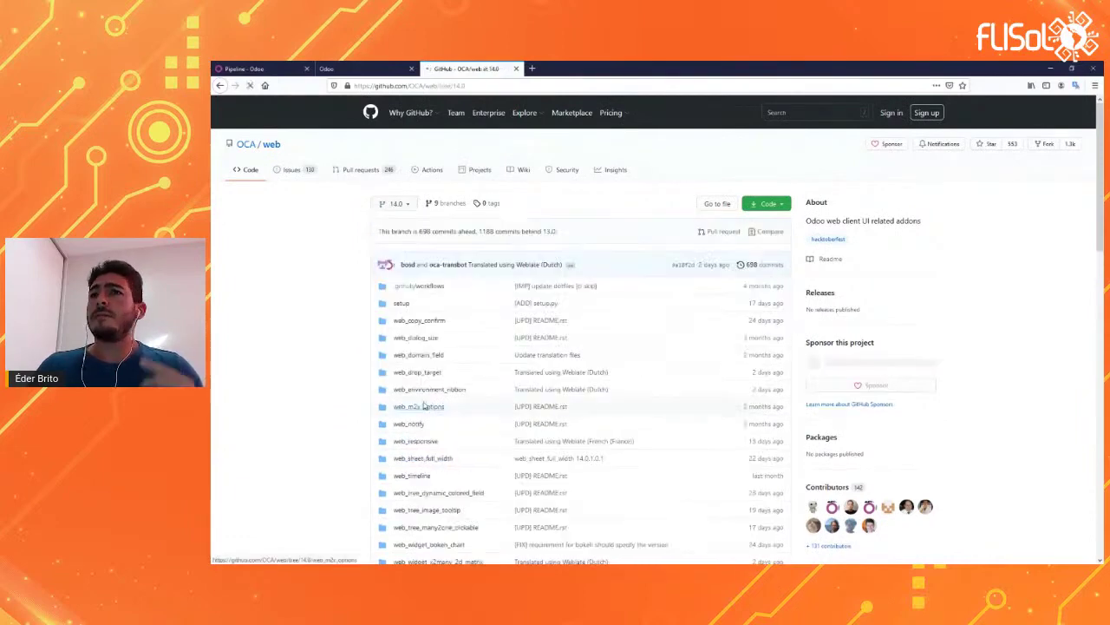
Download the 14.0 branch of OCA/web as a ZIP archive and save the file web-14.0.zip.
click(776, 206)
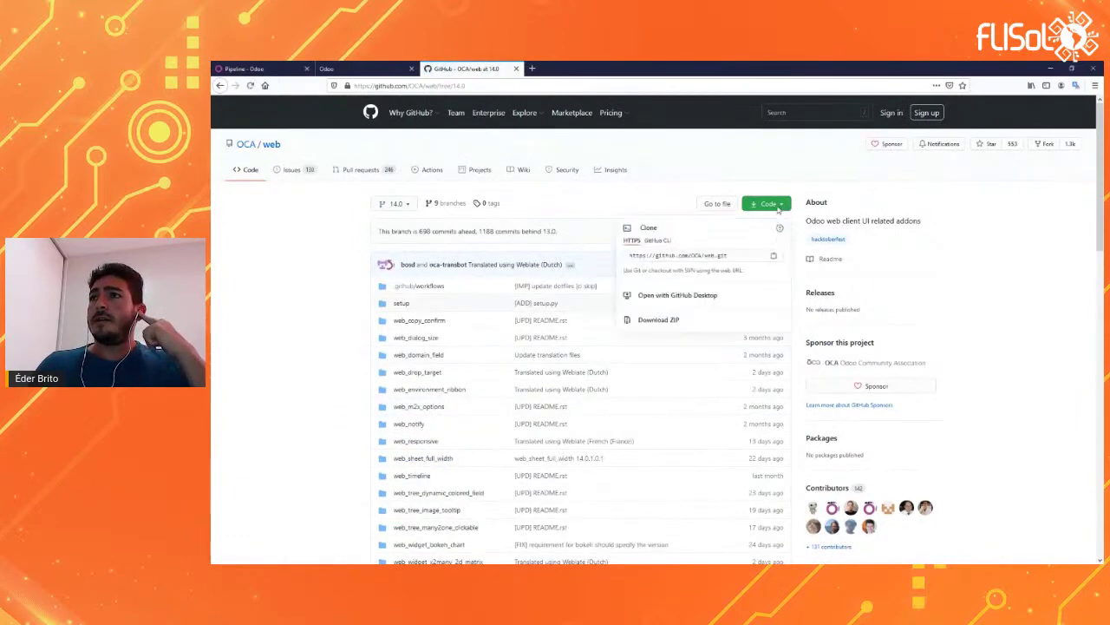
click(692, 319)
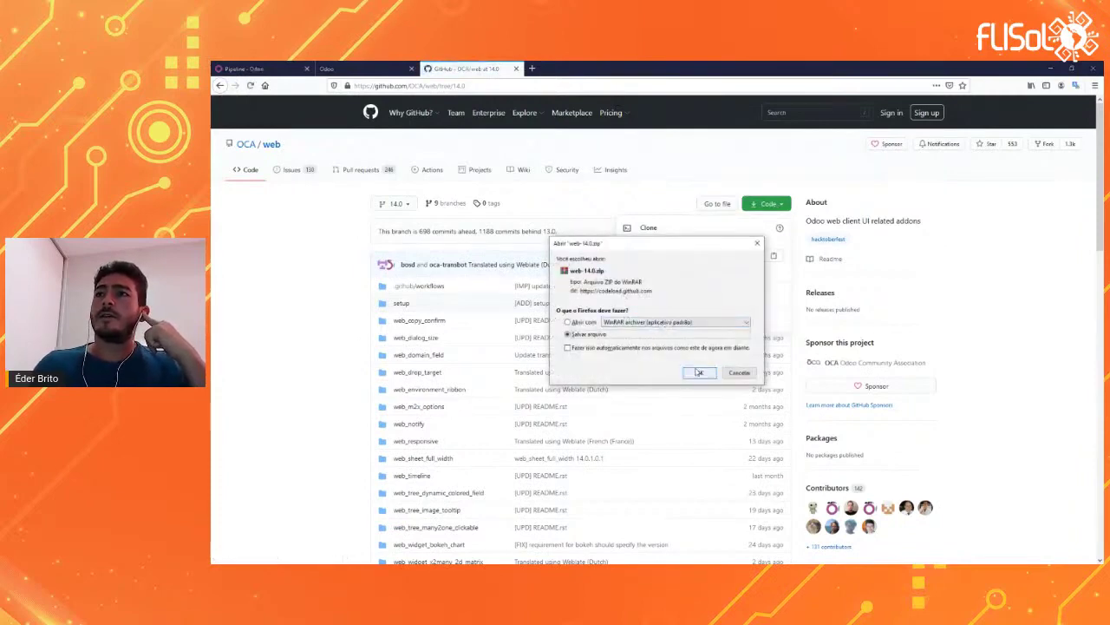
click(699, 374)
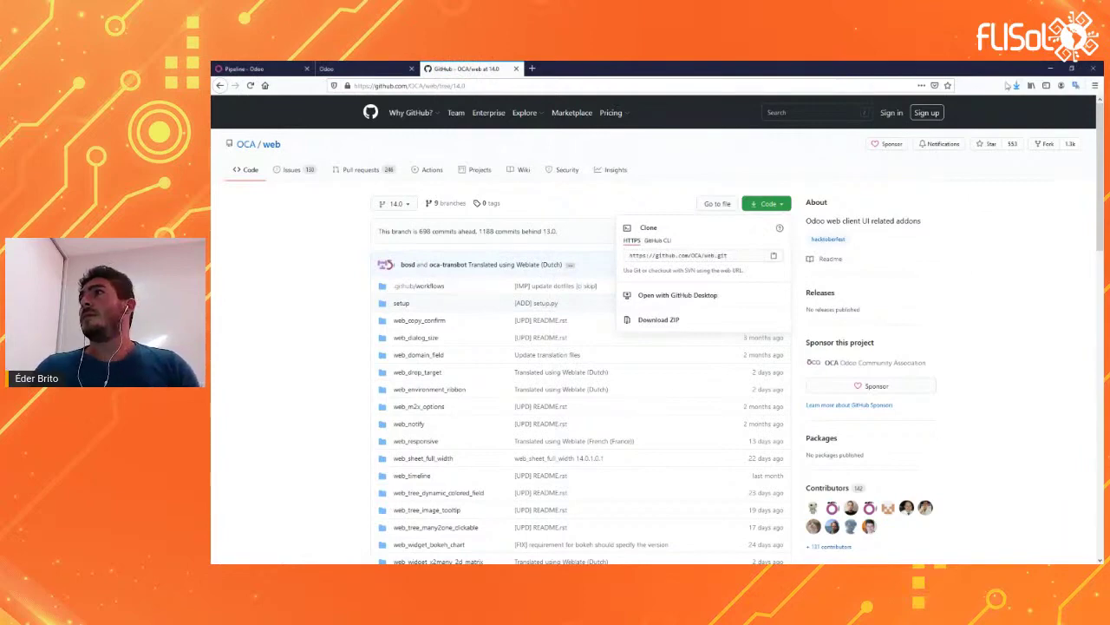
Open the downloaded web-14.0.zip archive, enter its web-14.0 folder and select the web_responsive module folder.
click(1015, 87)
click(876, 110)
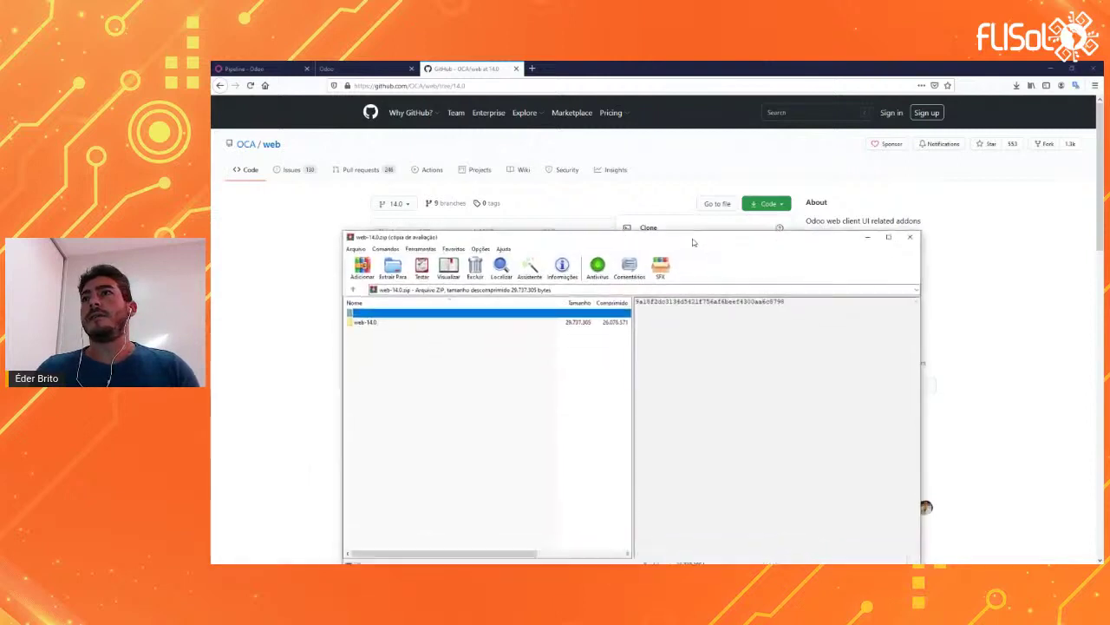
click(409, 260)
double_click(410, 260)
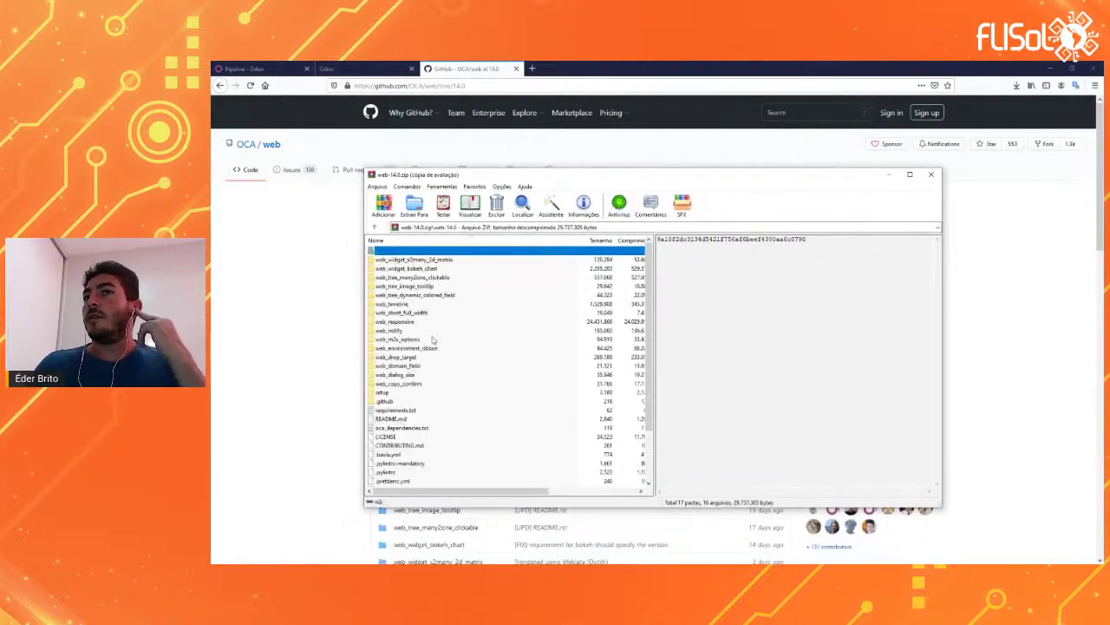
click(414, 322)
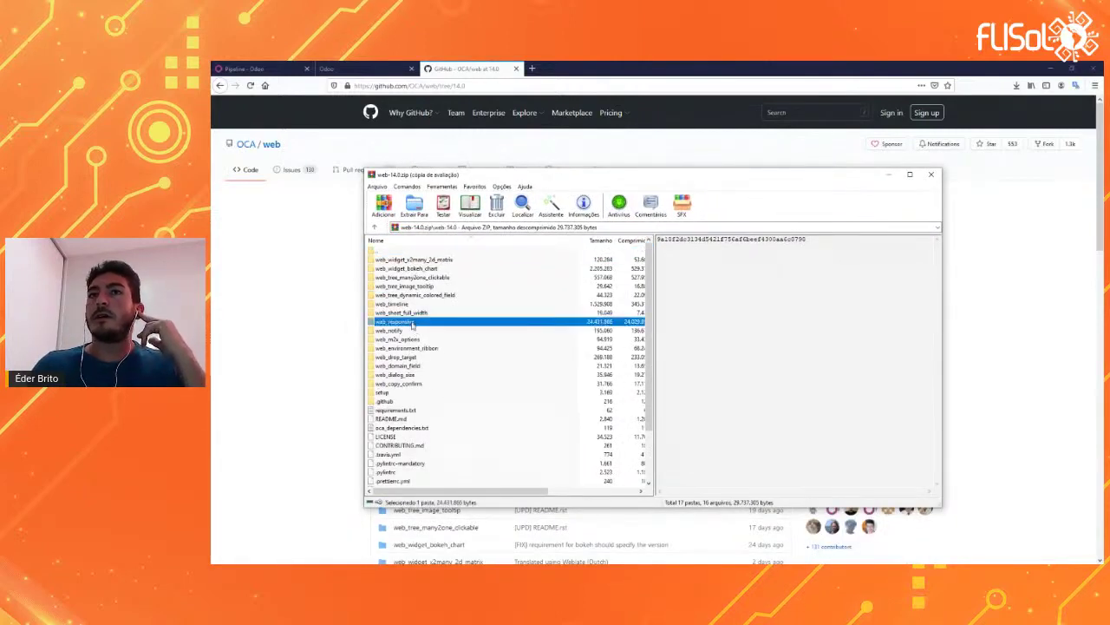
Extract web_responsive to C:\odoo14\server\odoo\custom-addons and minimize the archive window.
click(413, 208)
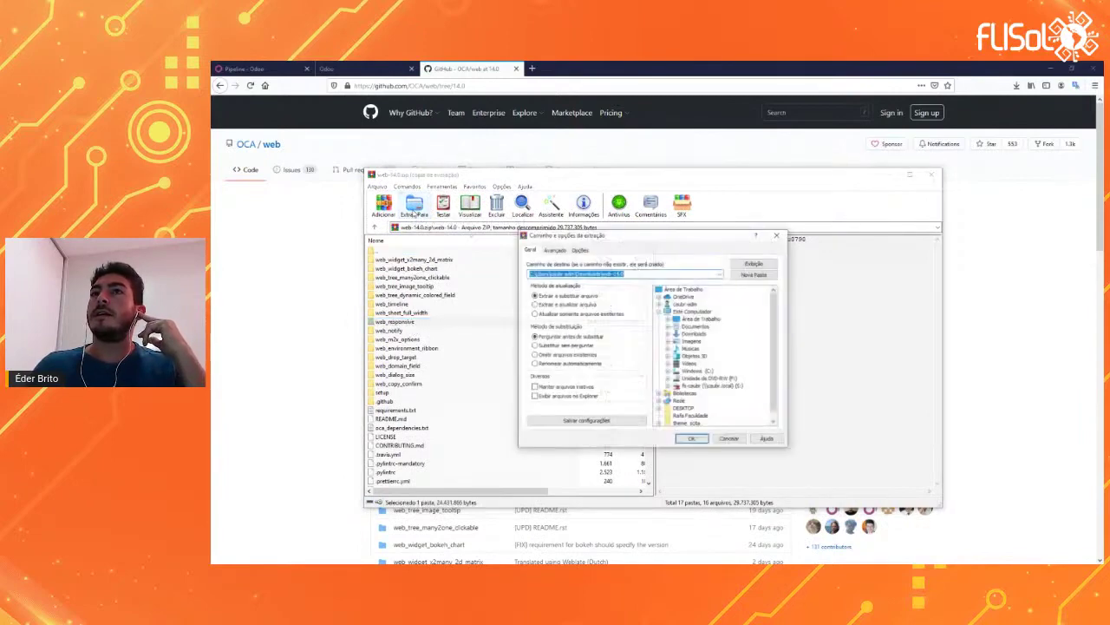
double_click(698, 370)
scroll(701, 375, down, 4)
double_click(700, 385)
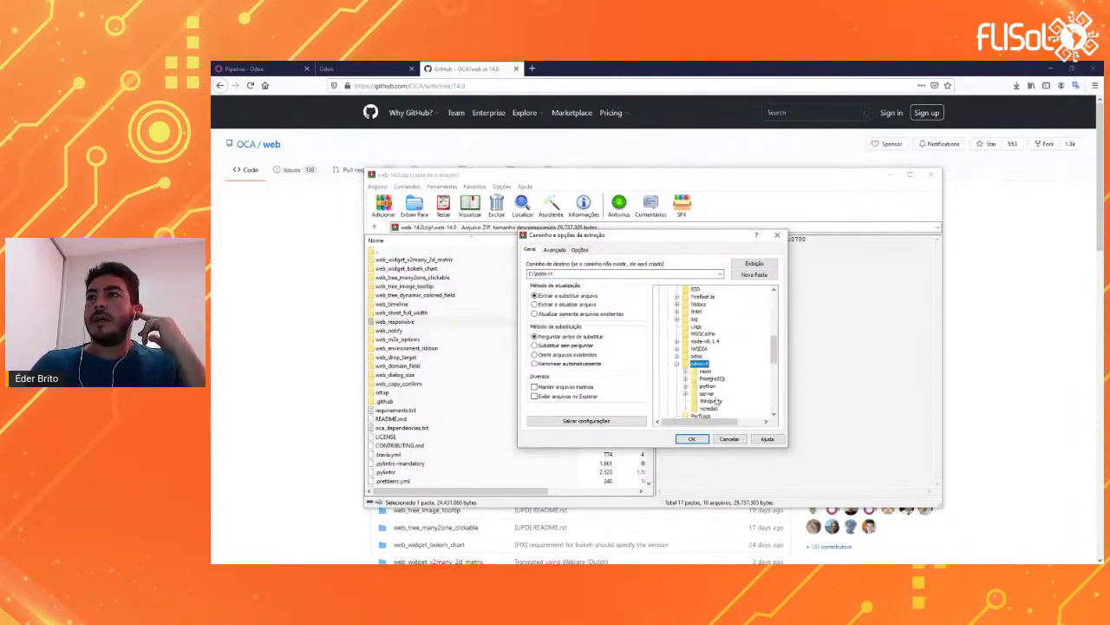
double_click(713, 395)
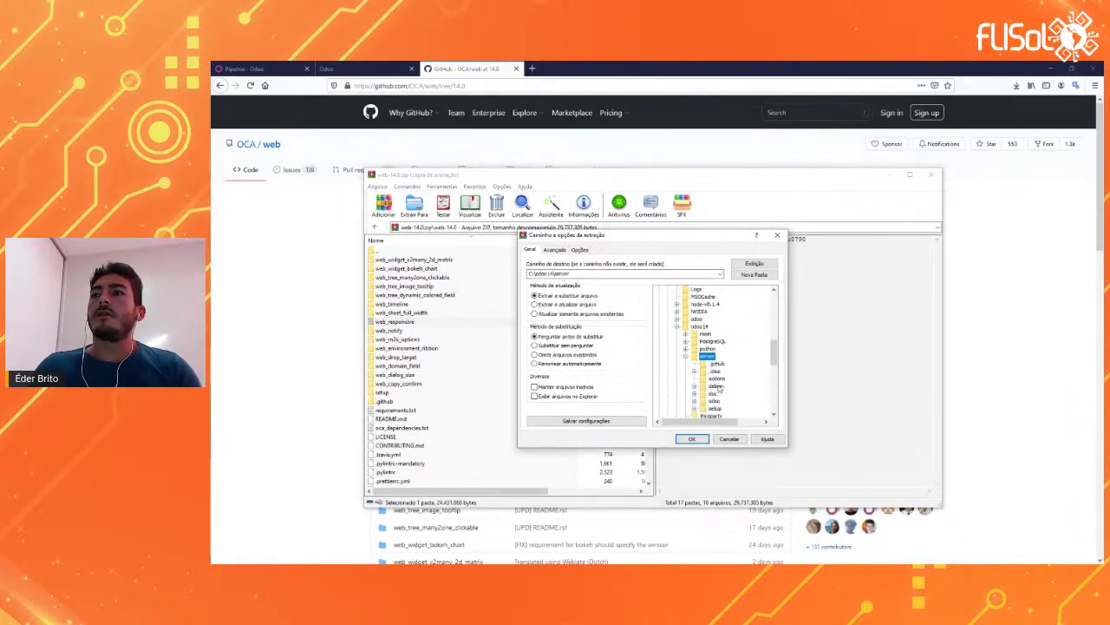
scroll(715, 386, down, 1)
double_click(714, 380)
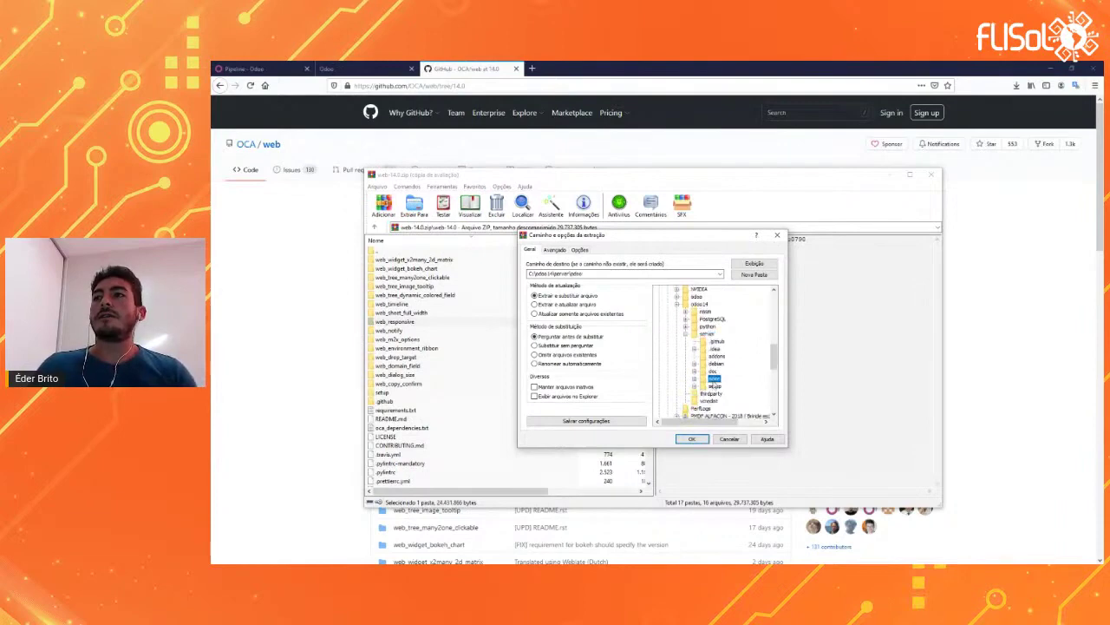
click(734, 364)
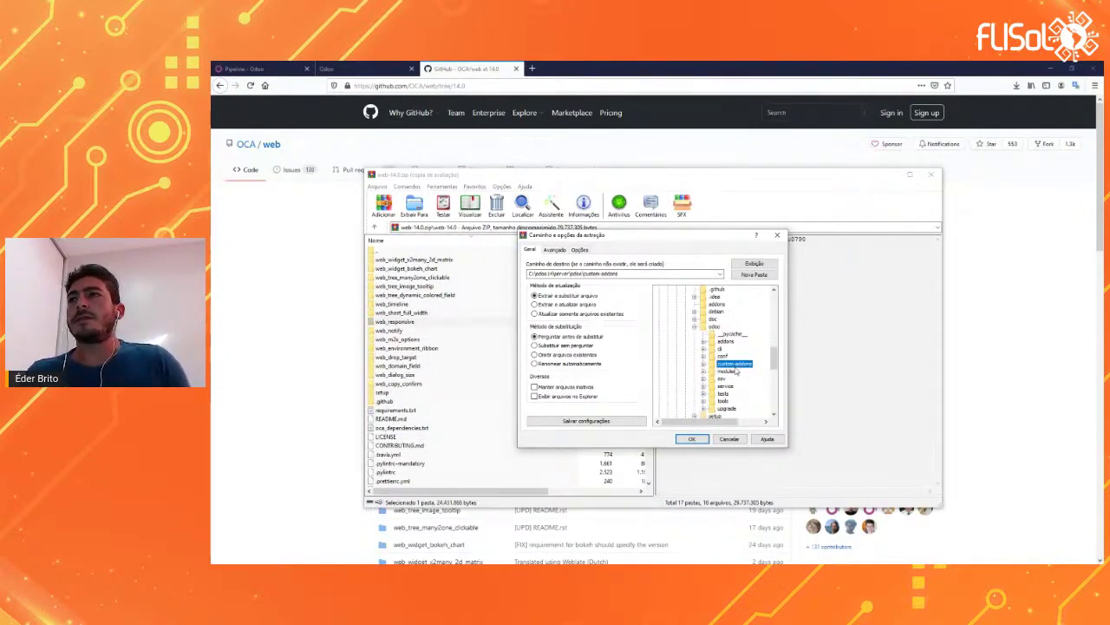
click(694, 441)
click(642, 392)
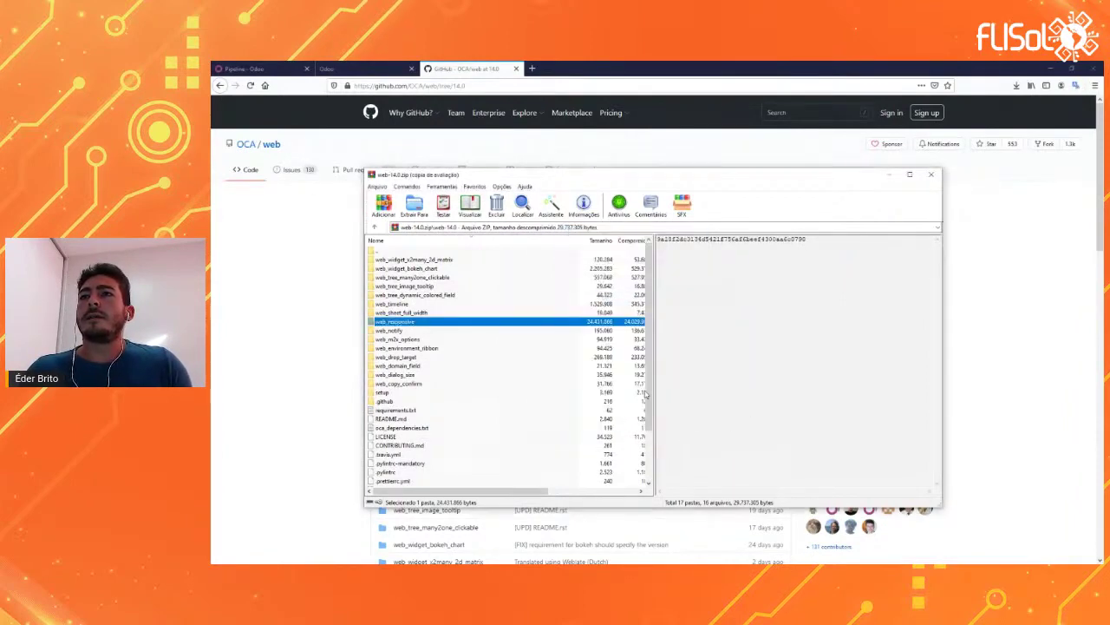
click(888, 174)
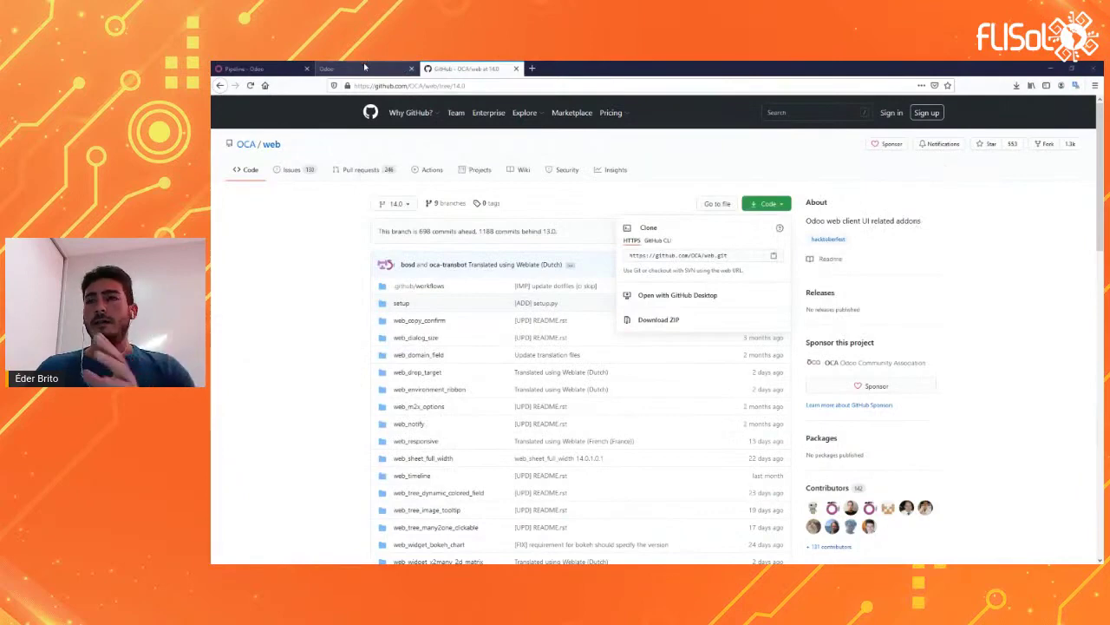
Switch to the Odoo CRM page, open Aplicativos and run the update of the app list.
click(247, 69)
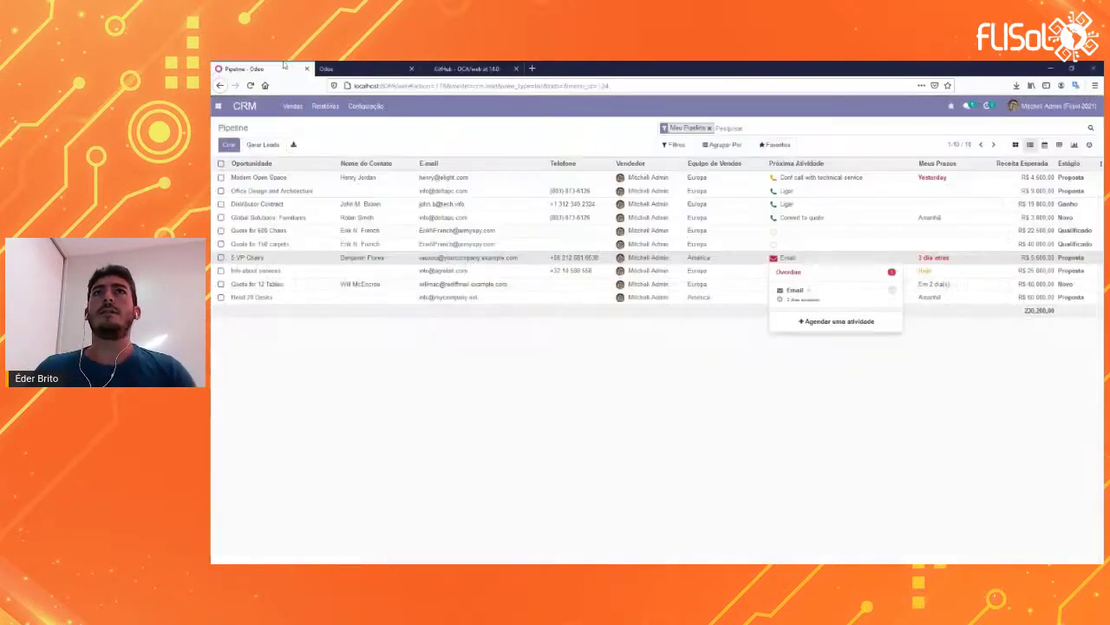
click(219, 106)
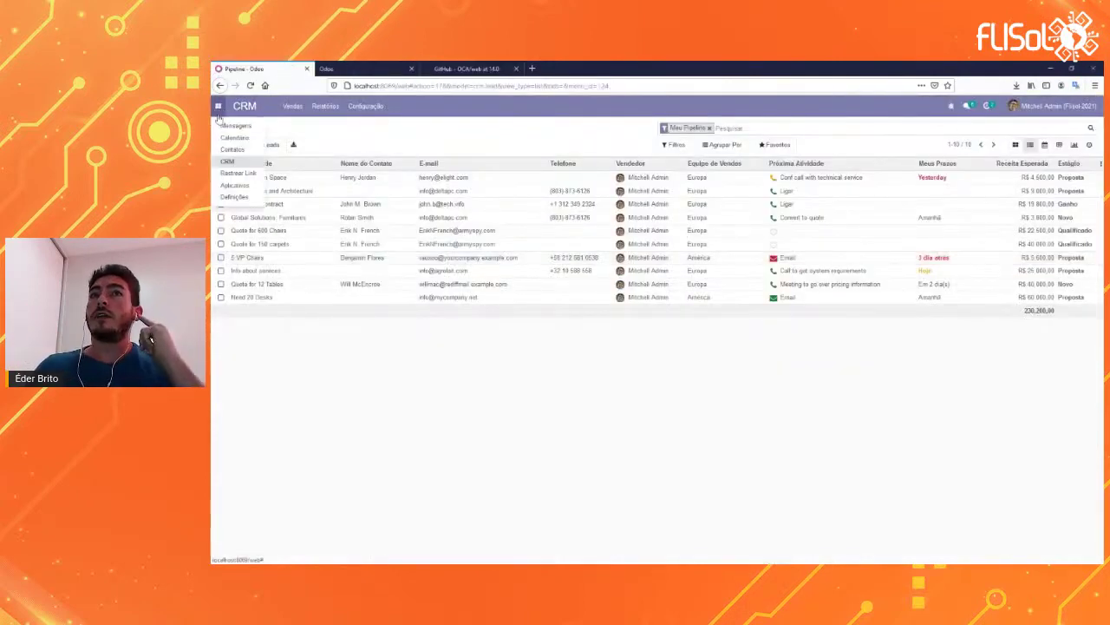
click(239, 189)
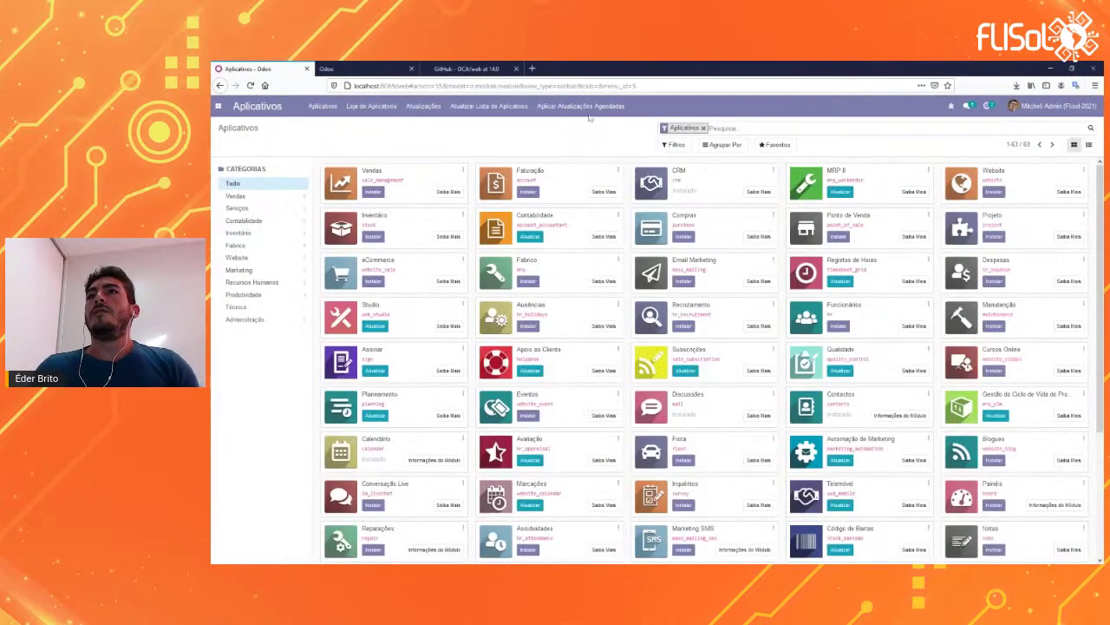
click(481, 108)
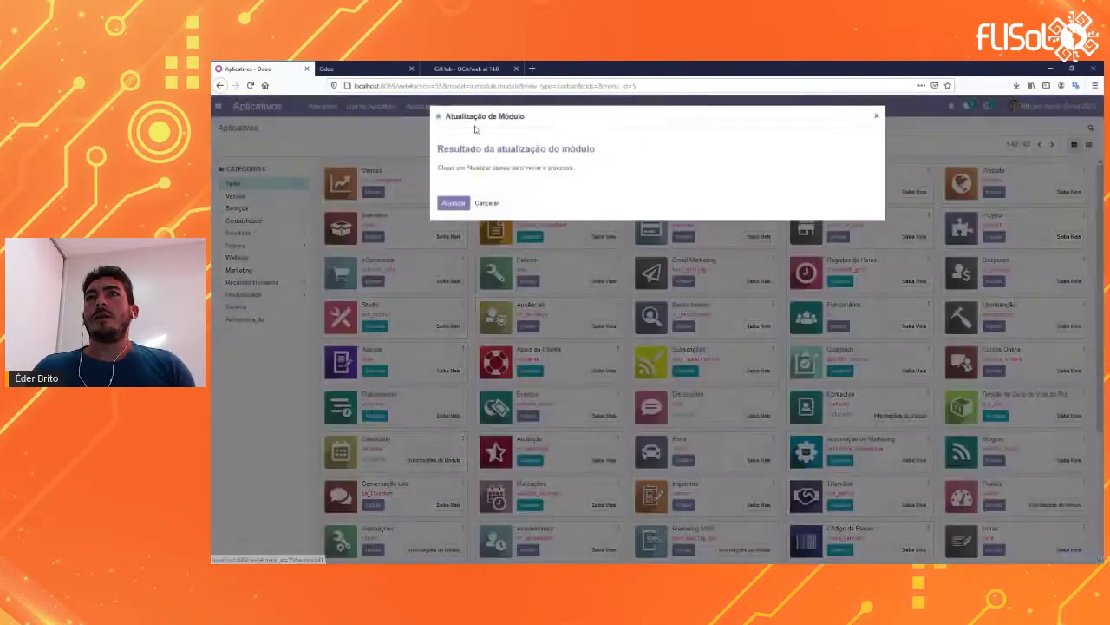
click(458, 204)
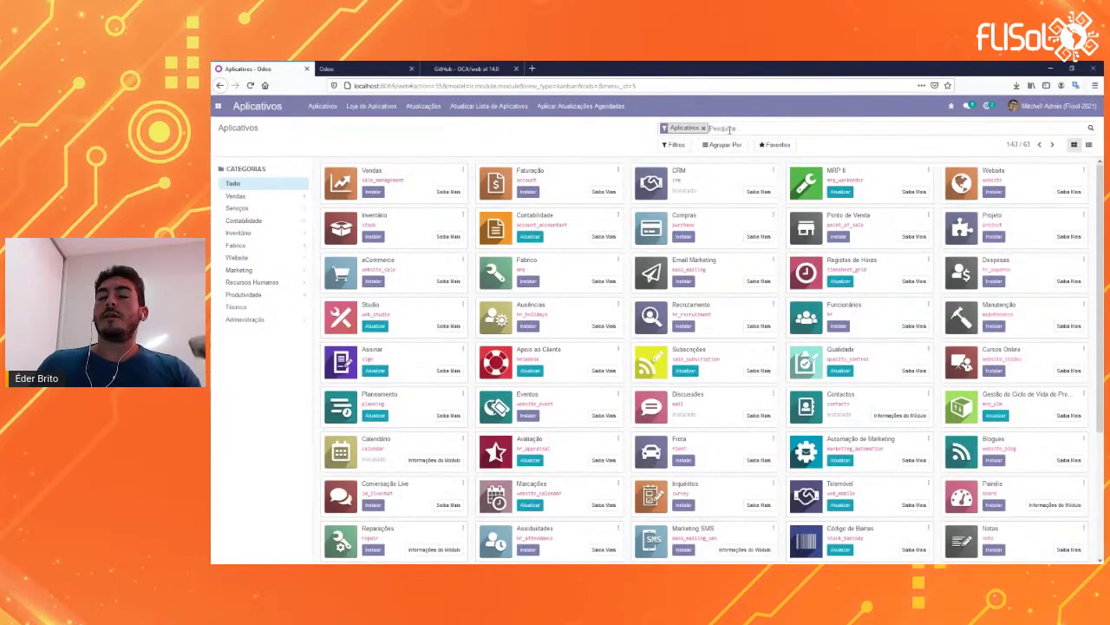
Clear the Aplicativos filter, search all modules for web_responsive and install Web Responsive.
key(BackSpace)
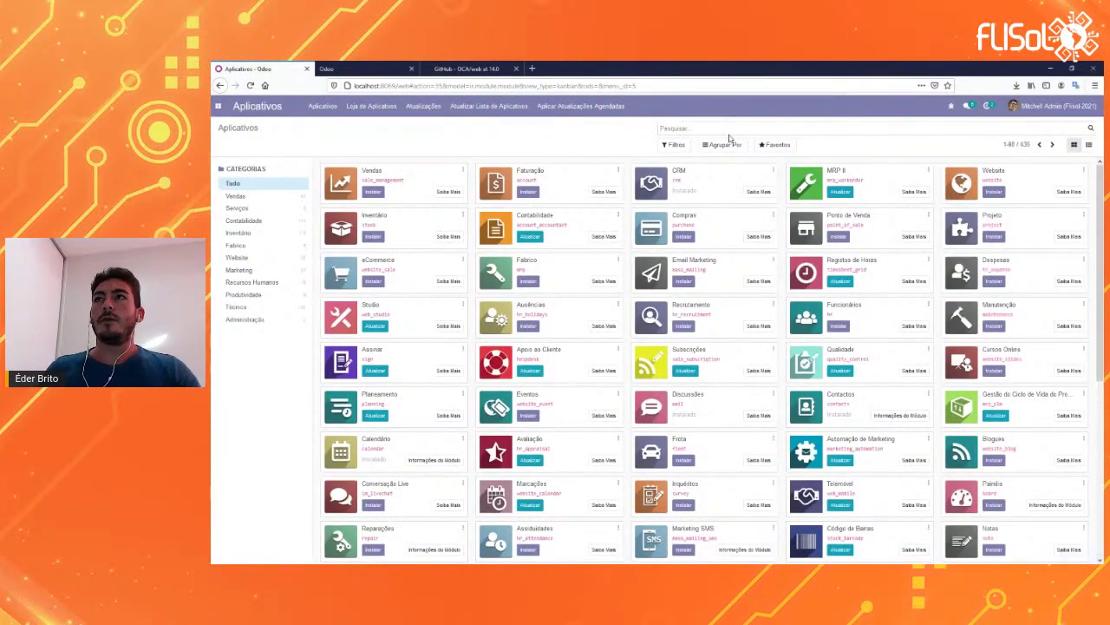
text(web_responsive)
key(Return)
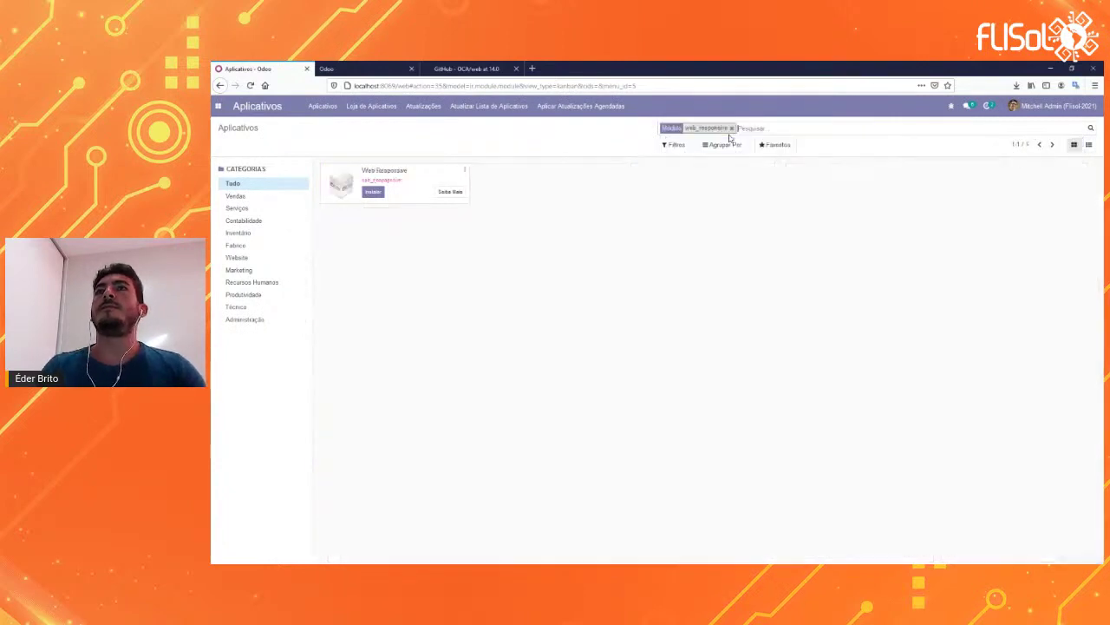
click(378, 191)
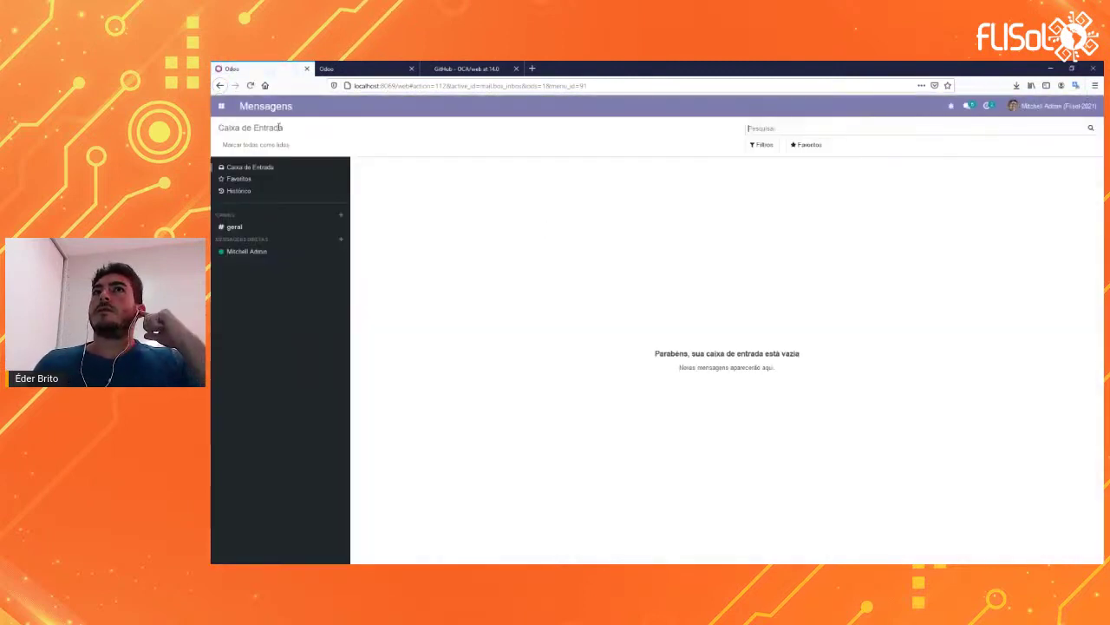
View the full-screen app launcher, close it and shrink the browser window to phone width to check the responsive layout.
click(222, 107)
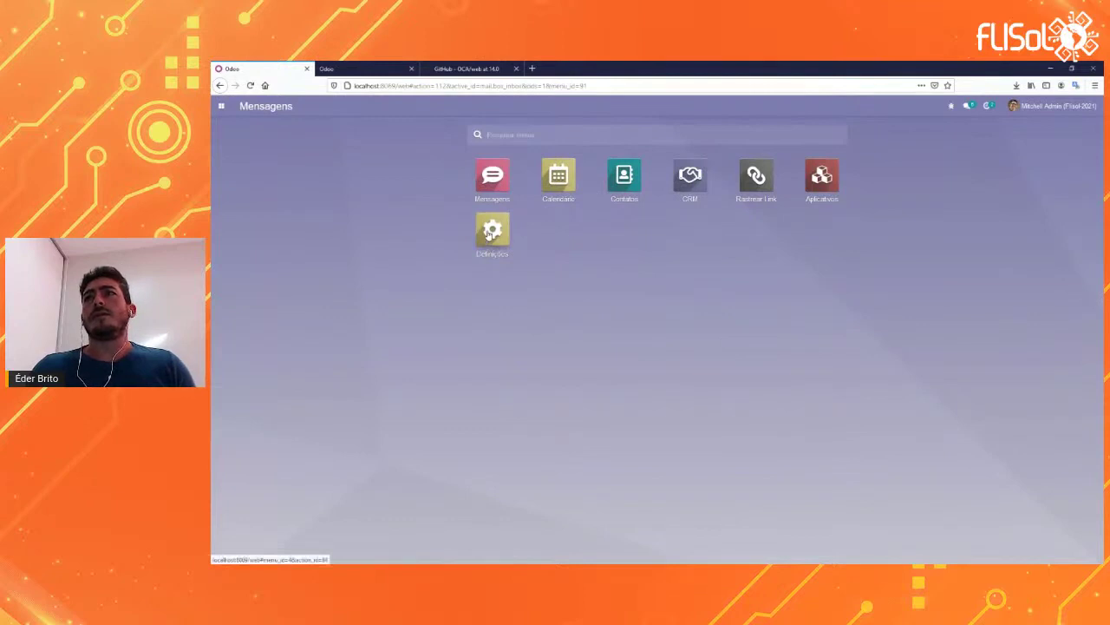
click(895, 206)
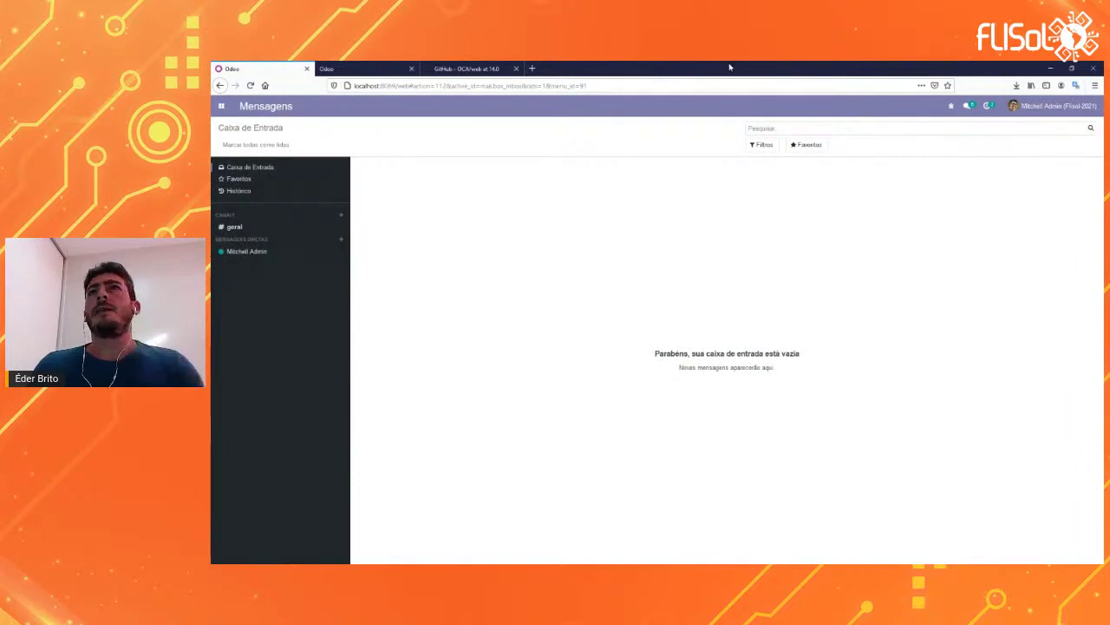
double_click(730, 67)
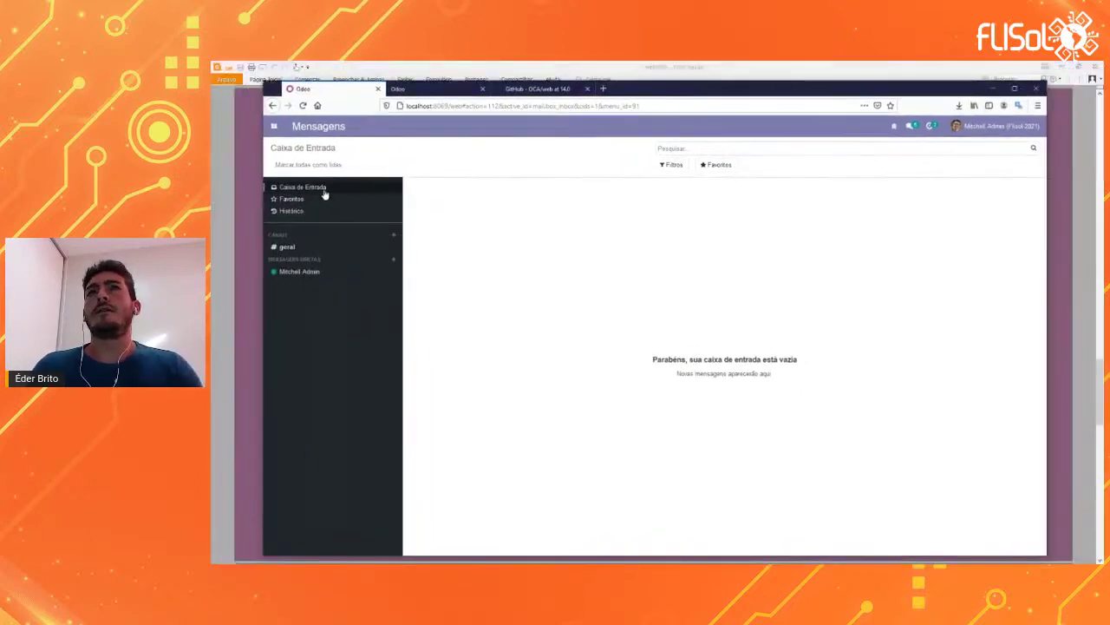
drag(260, 182, 835, 208)
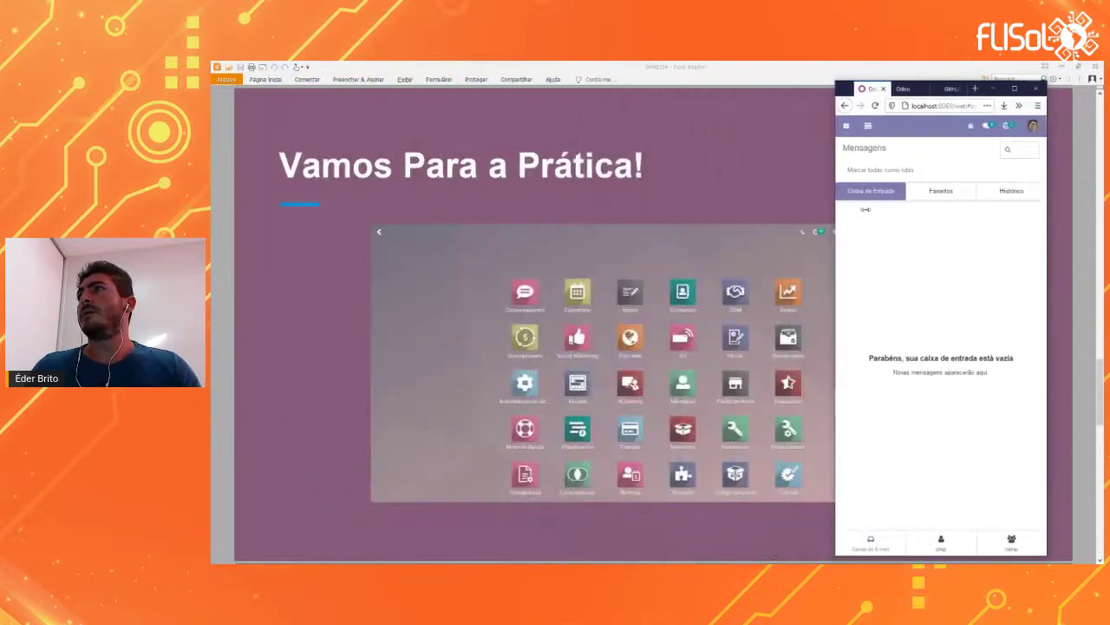
drag(928, 81, 947, 168)
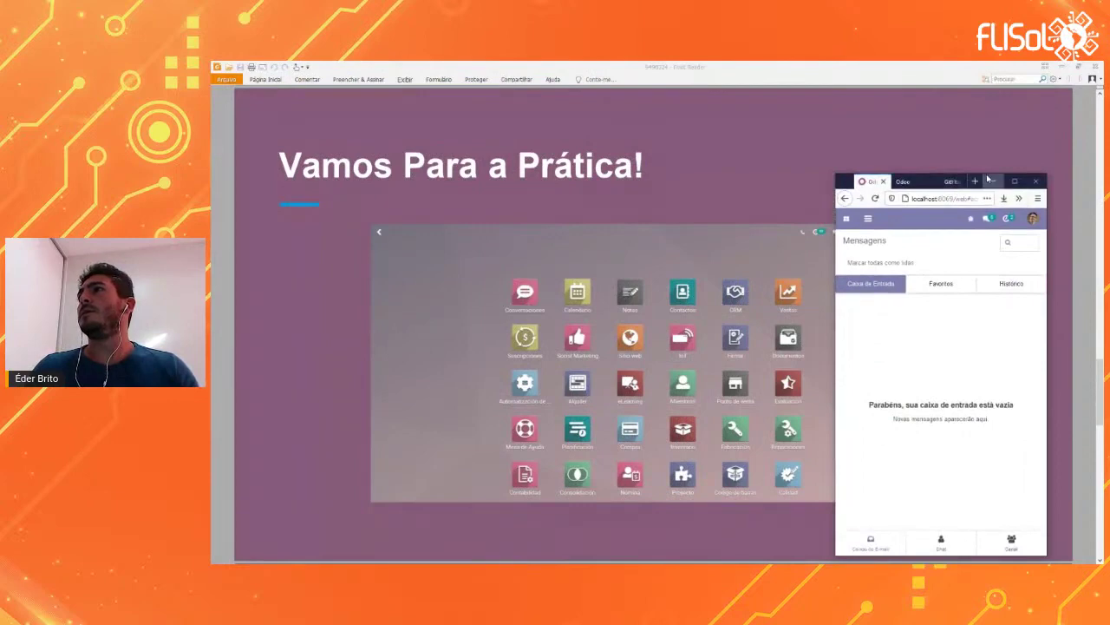
drag(846, 181, 535, 100)
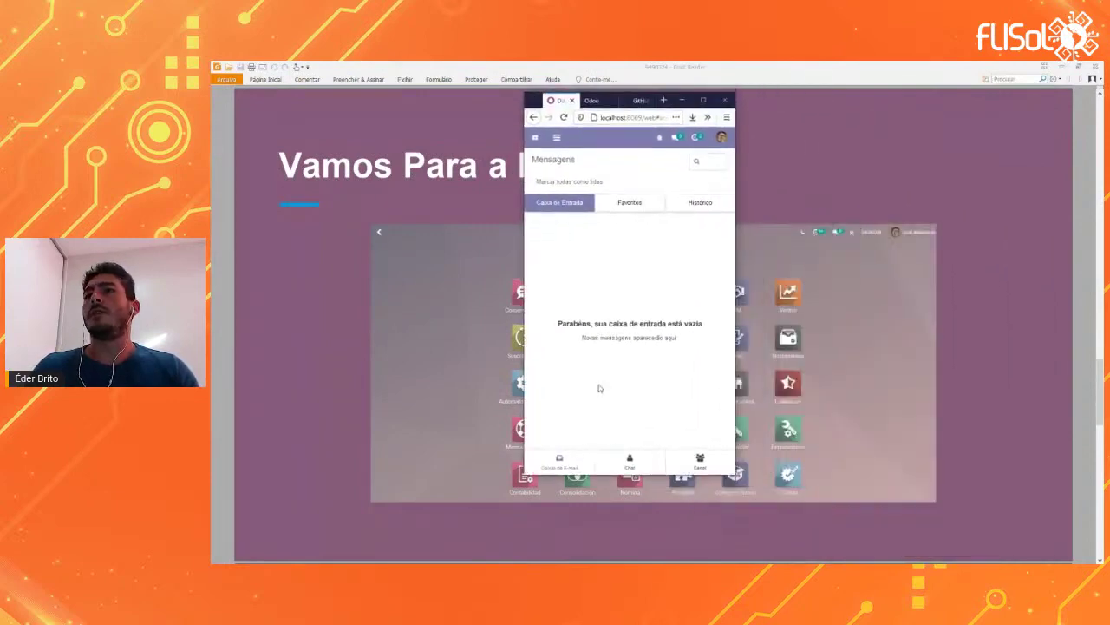
Show the app launcher in the narrow window, open Mensagens from it and maximize the browser window.
click(540, 142)
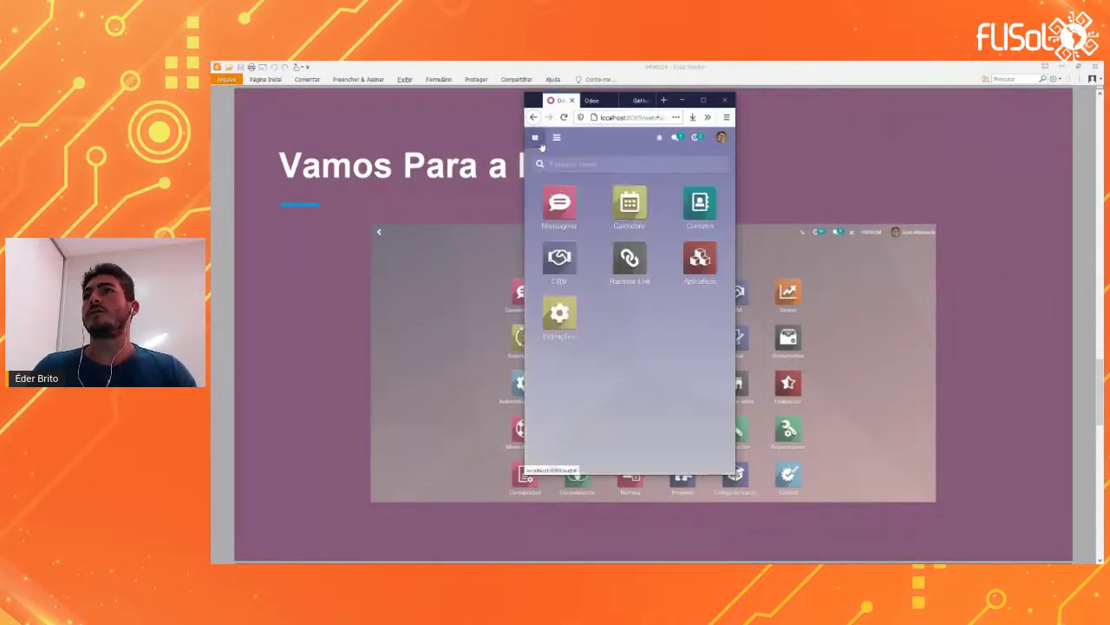
click(557, 217)
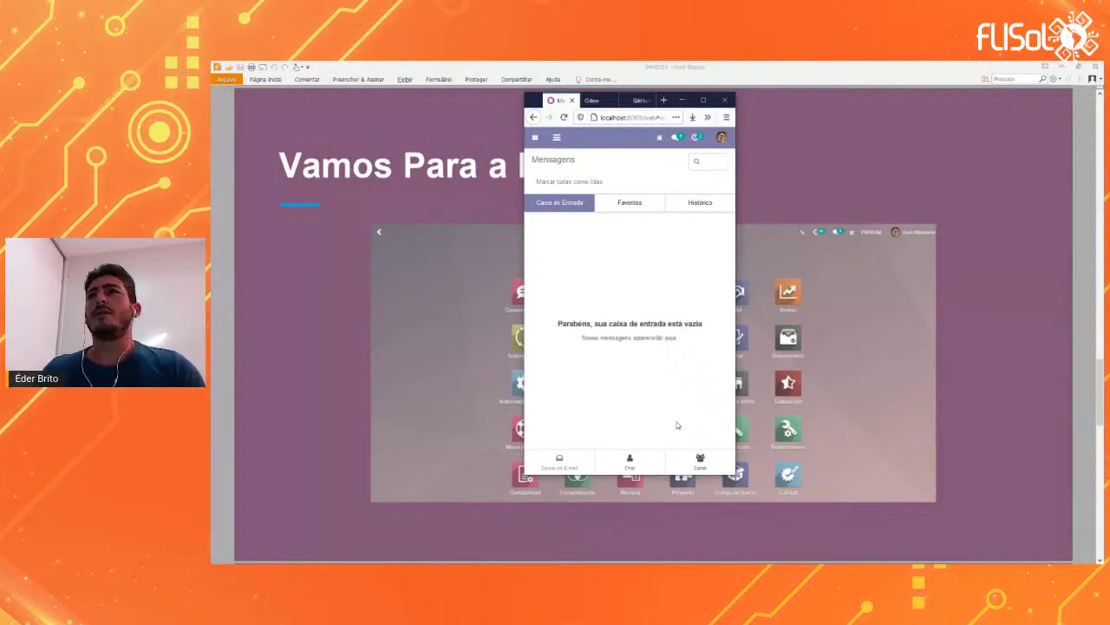
click(703, 99)
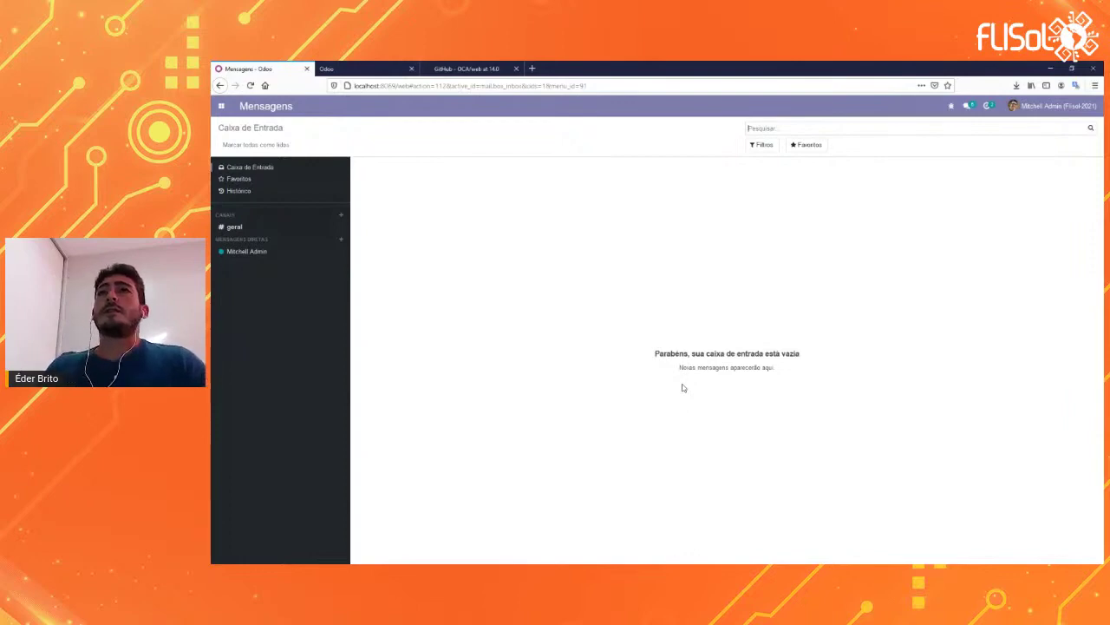
Open apps.odoo.com/apps in a new tab, move it beside the Mensagens tab and compare it with the OCA/web GitHub page.
key(ctrl+t)
text(aw)
text(ps.odoo)
text(.com/apps)
key(Return)
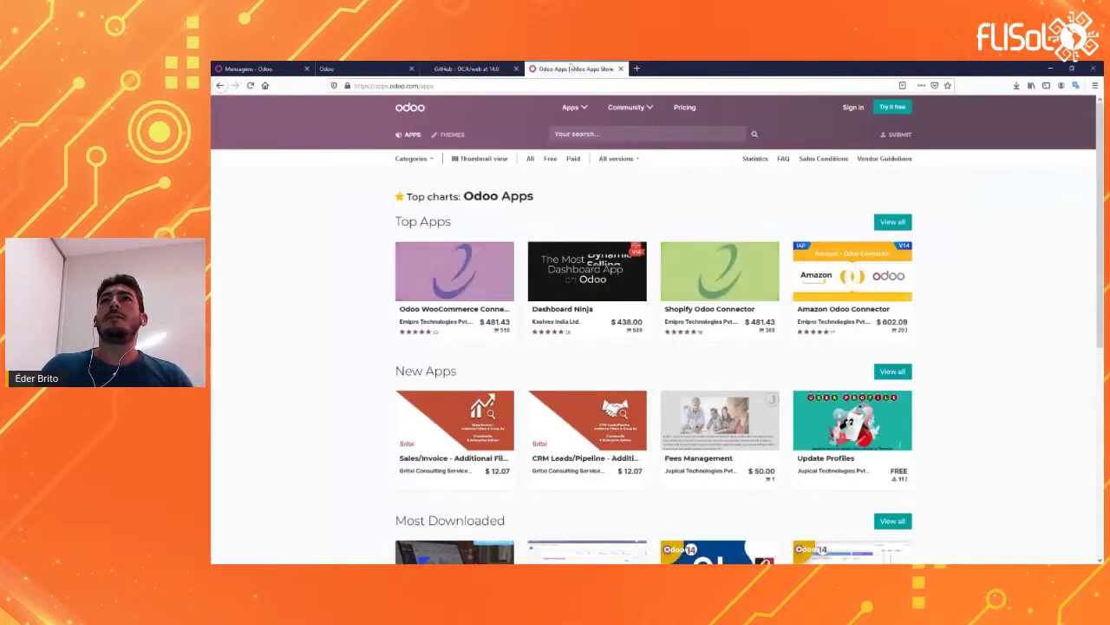
drag(571, 67, 364, 69)
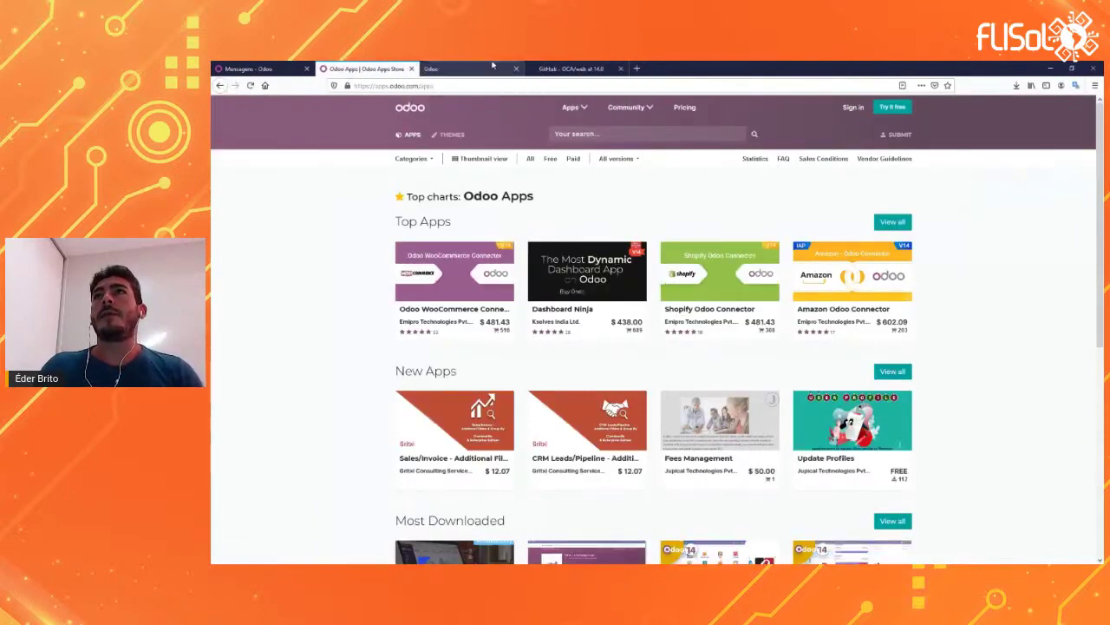
click(584, 69)
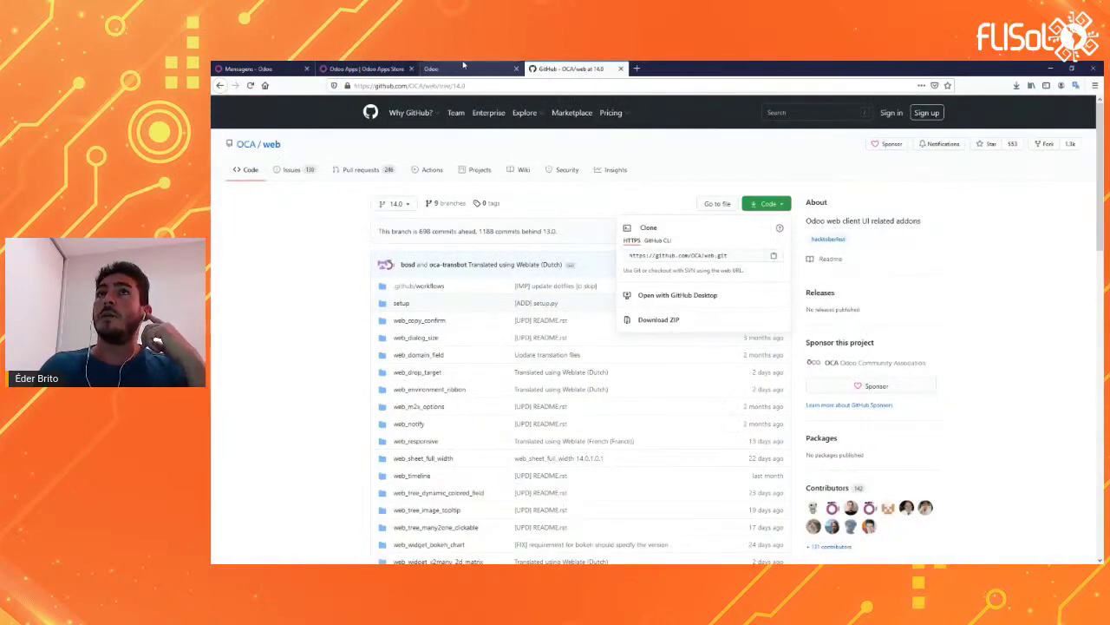
click(364, 69)
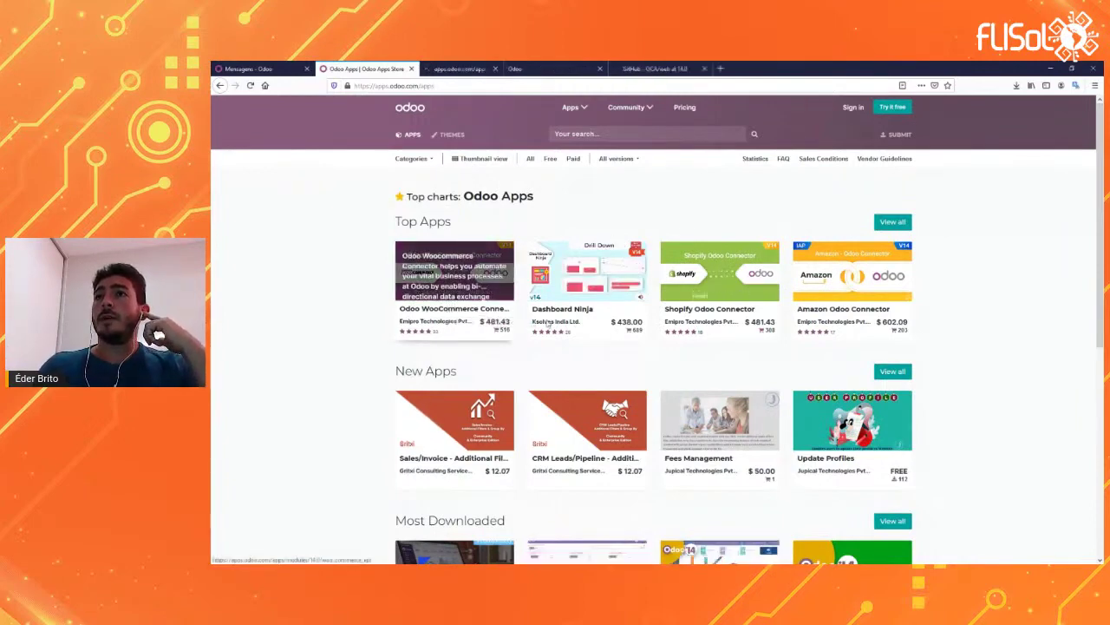
Open the Odoo WooCommerce Connector and Dashboard Ninja in new tabs, close the WooCommerce page and examine Dashboard Ninja's description and user guide.
middle_click(458, 312)
middle_click(575, 311)
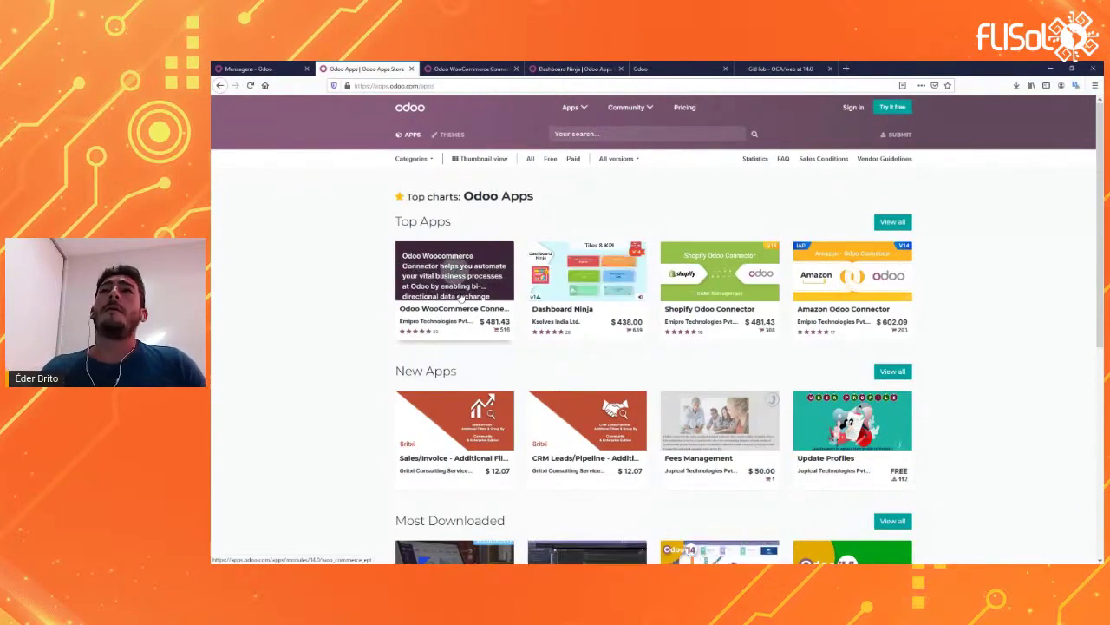
key(ctrl+Tab)
key(ctrl+w)
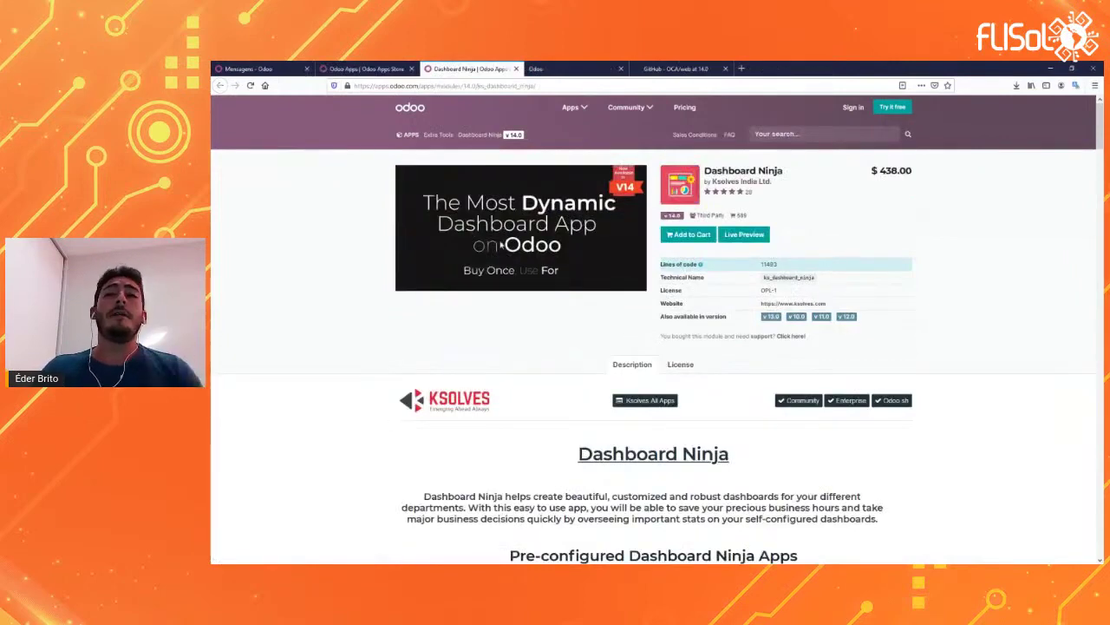
scroll(501, 246, down, 8)
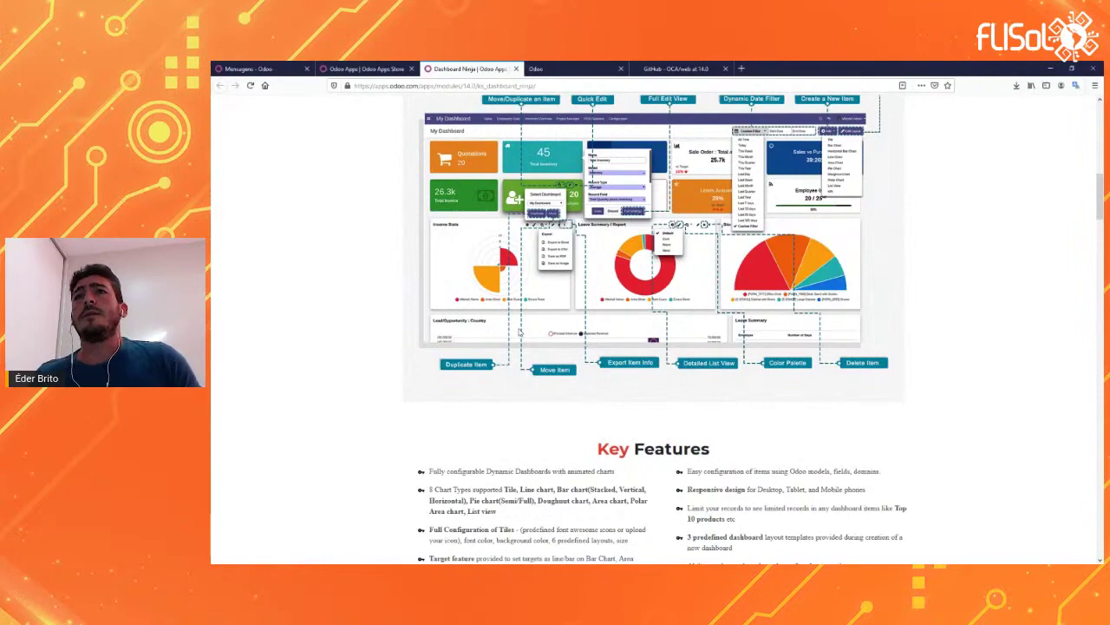
scroll(520, 332, down, 12)
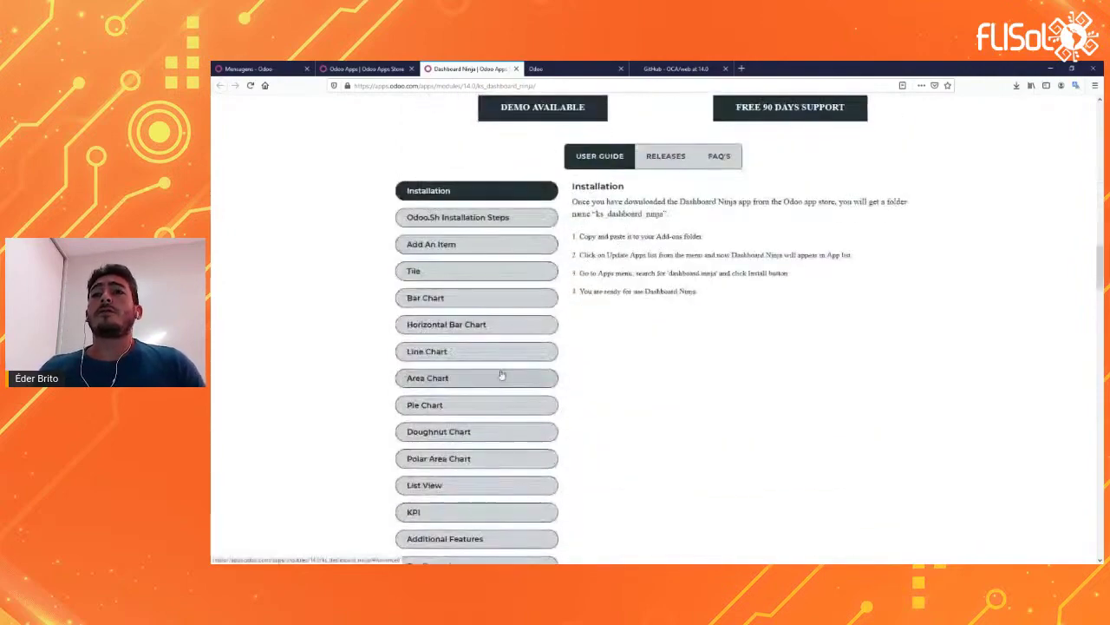
Read the Area Chart and Line Chart sections of Dashboard Ninja's user guide and close its page.
click(501, 376)
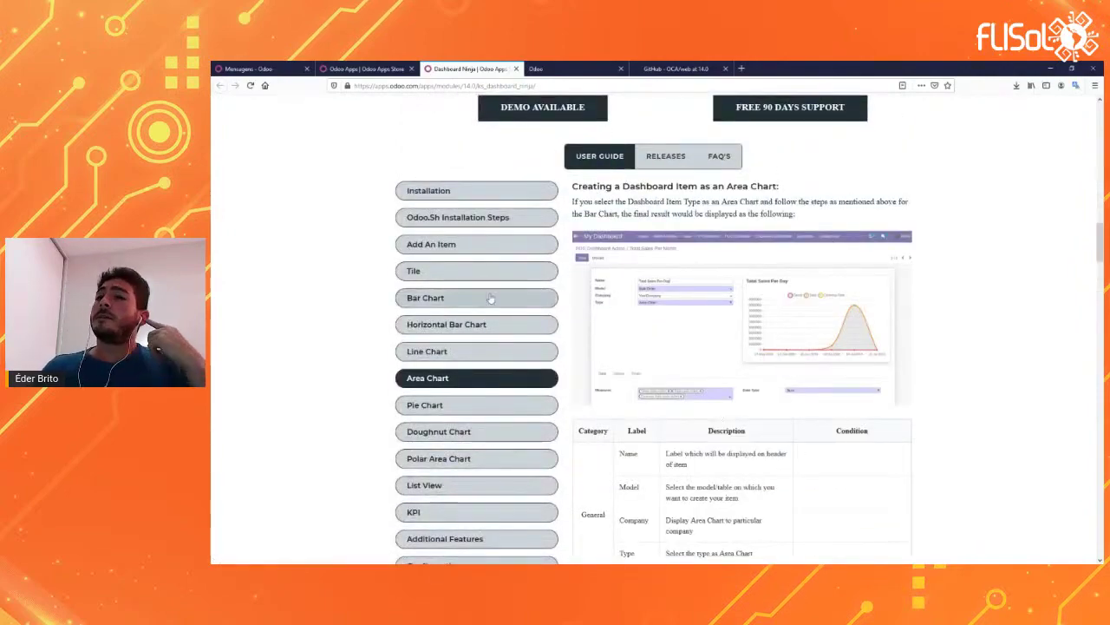
click(483, 351)
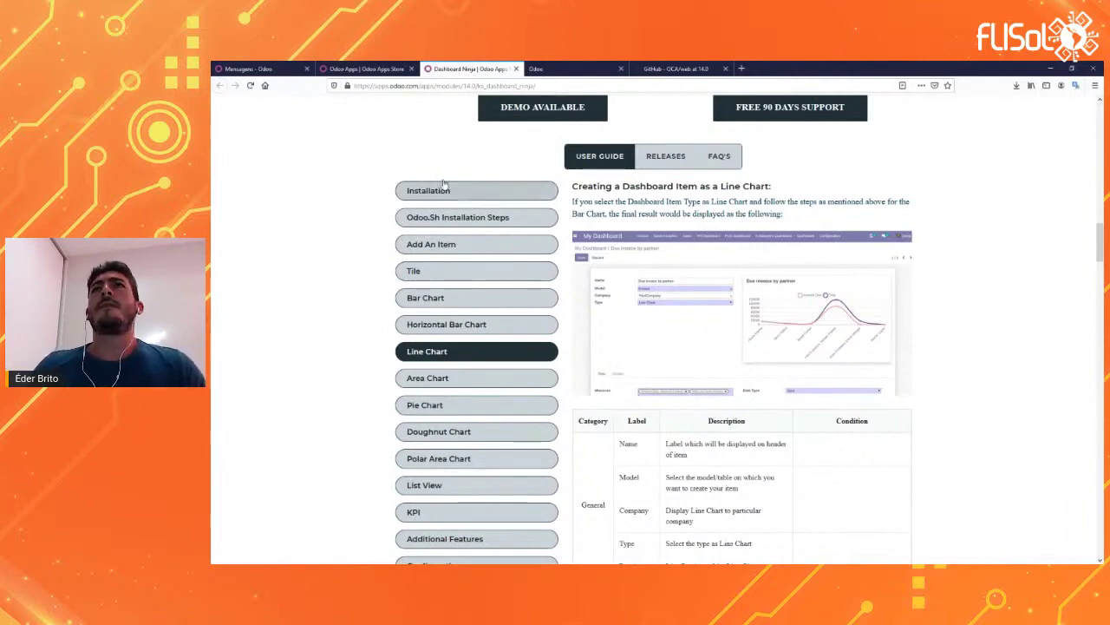
middle_click(496, 66)
Browse the Odoo Apps Store's top charts, view the full list of new apps and return to the top charts.
click(365, 68)
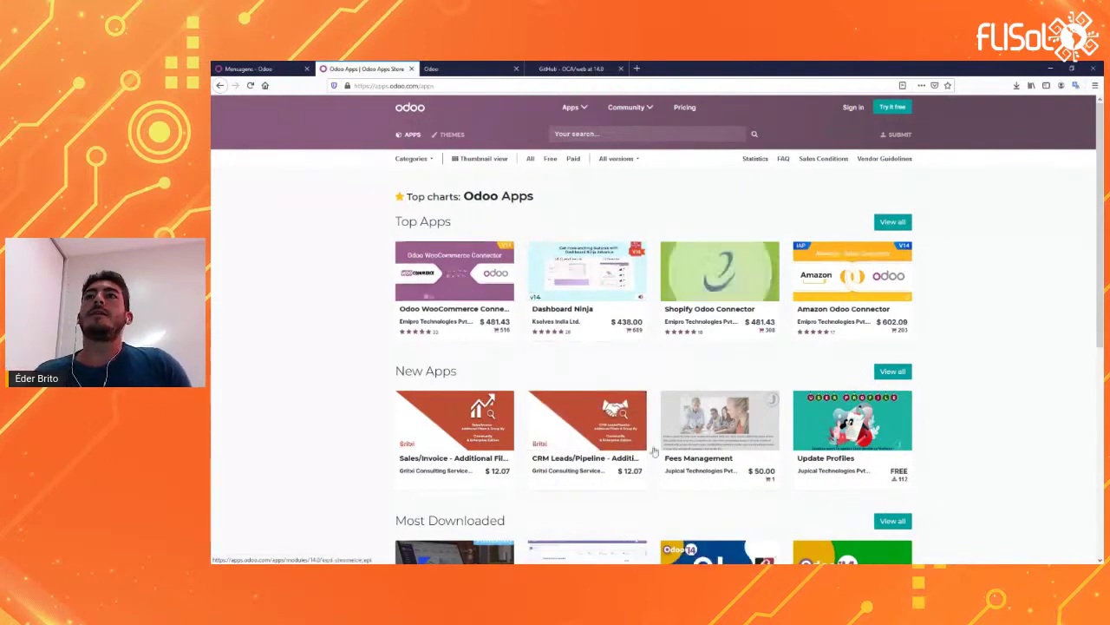
scroll(661, 431, down, 3)
scroll(662, 431, up, 2)
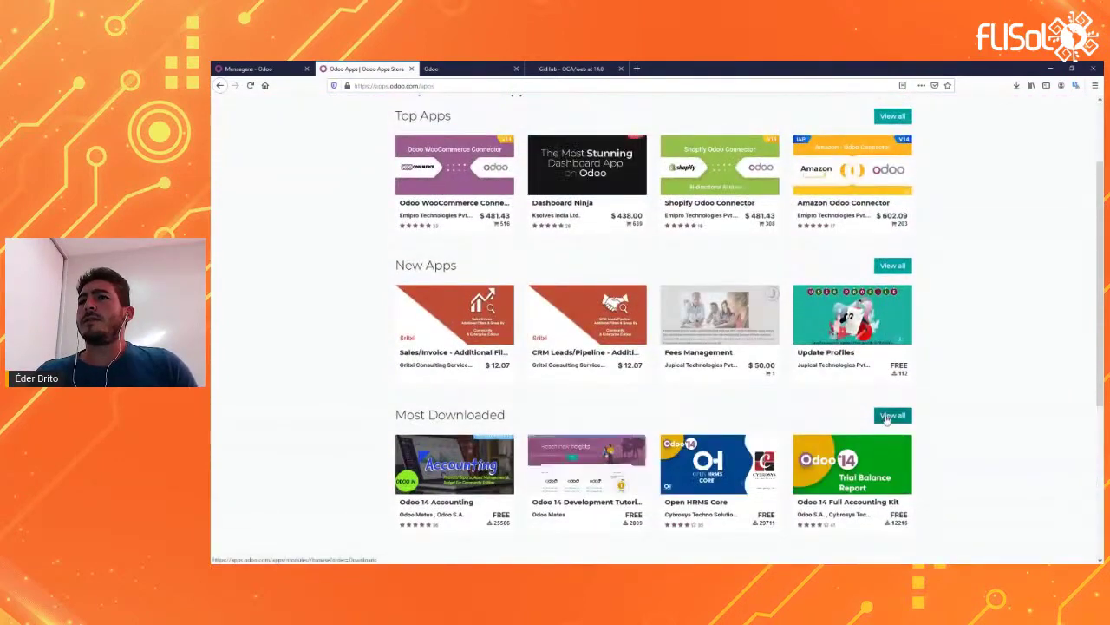
click(903, 271)
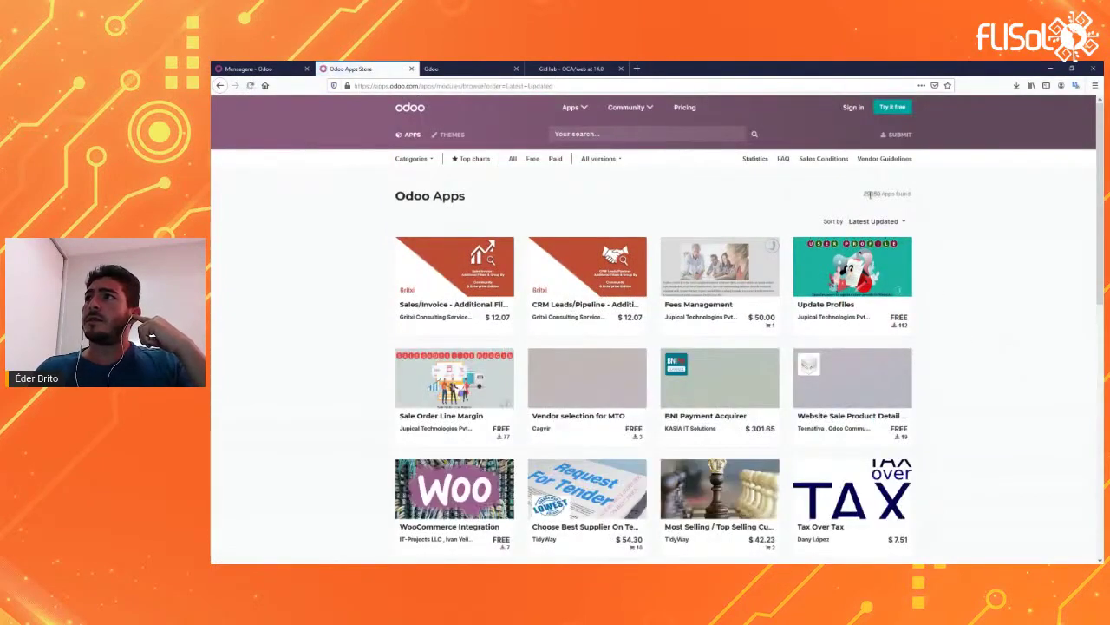
click(599, 159)
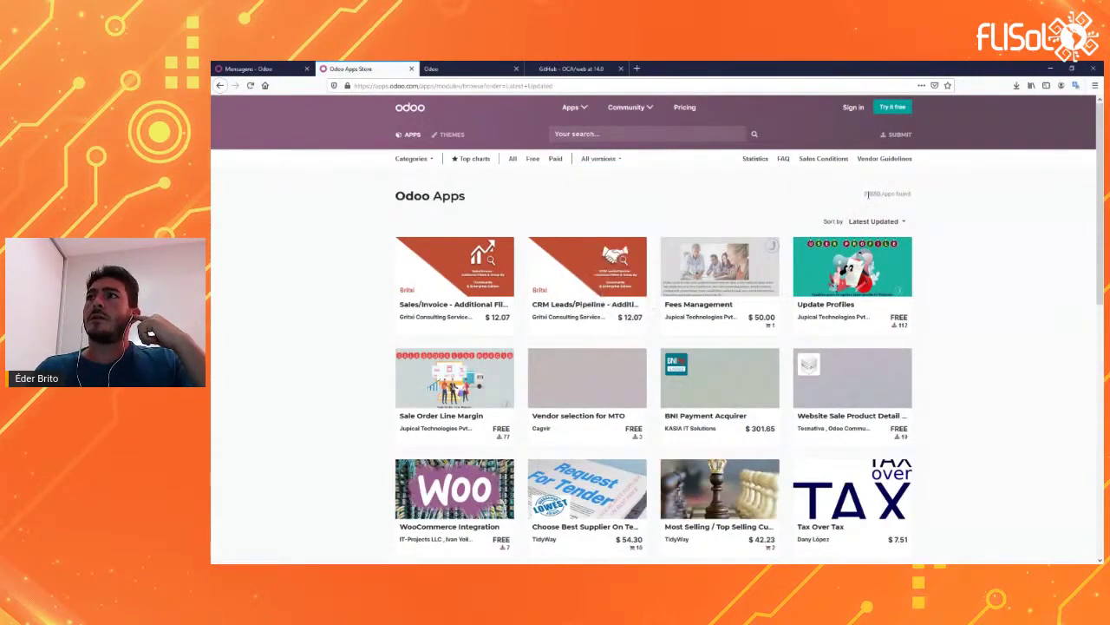
scroll(427, 120, down, 3)
scroll(427, 120, up, 1)
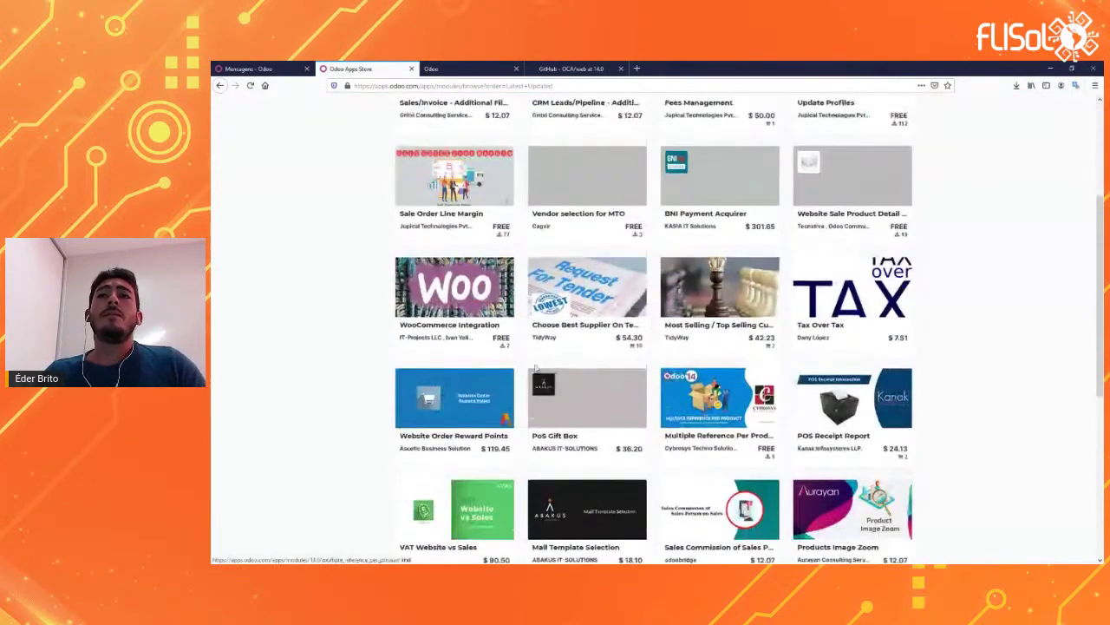
key(alt+Left)
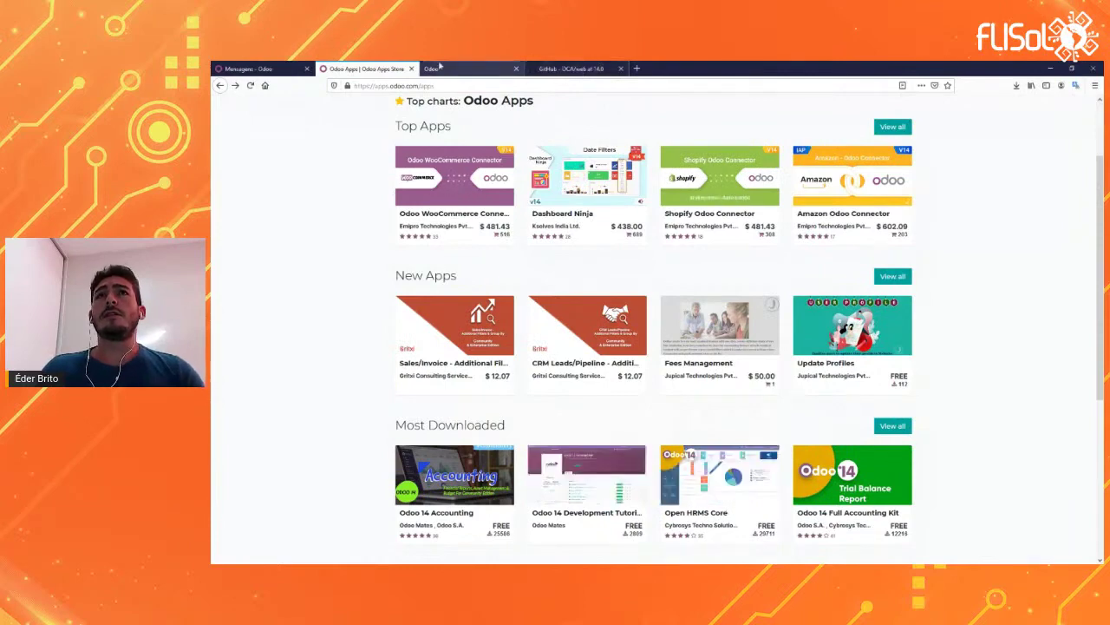
Open the CRM pipeline in Odoo, view the opportunity "Quote for 150 carpets" and return to the pipeline.
click(251, 68)
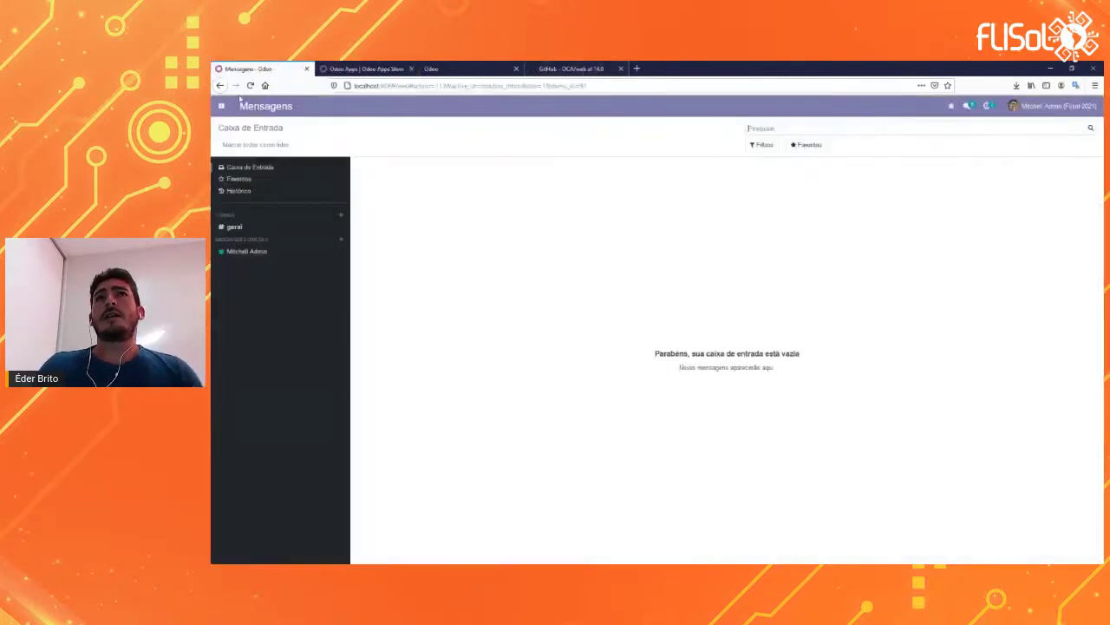
click(221, 106)
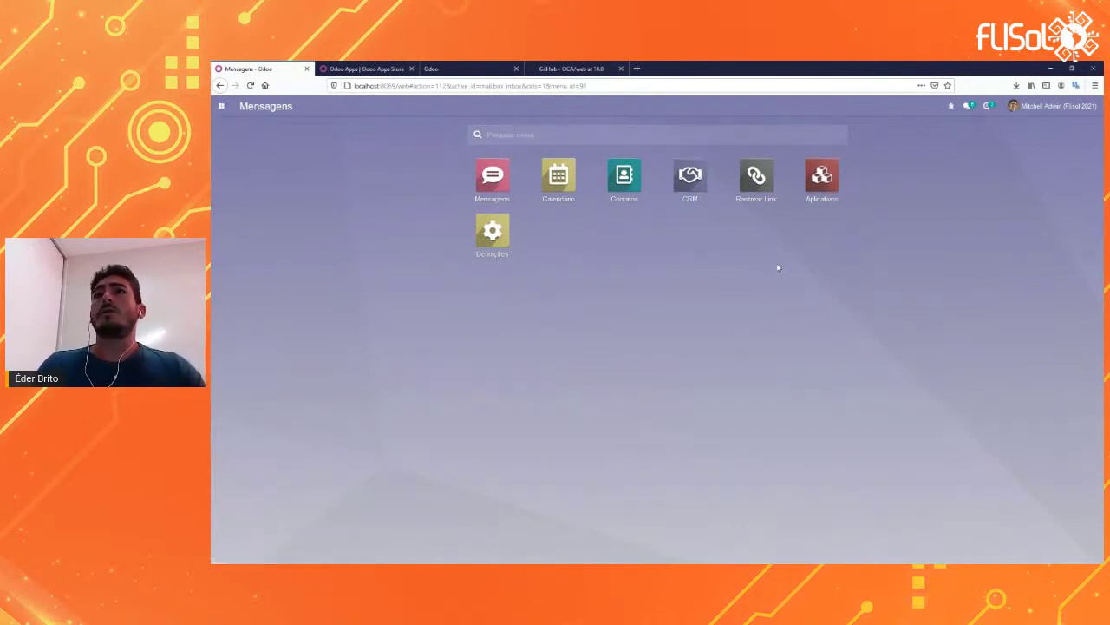
click(691, 181)
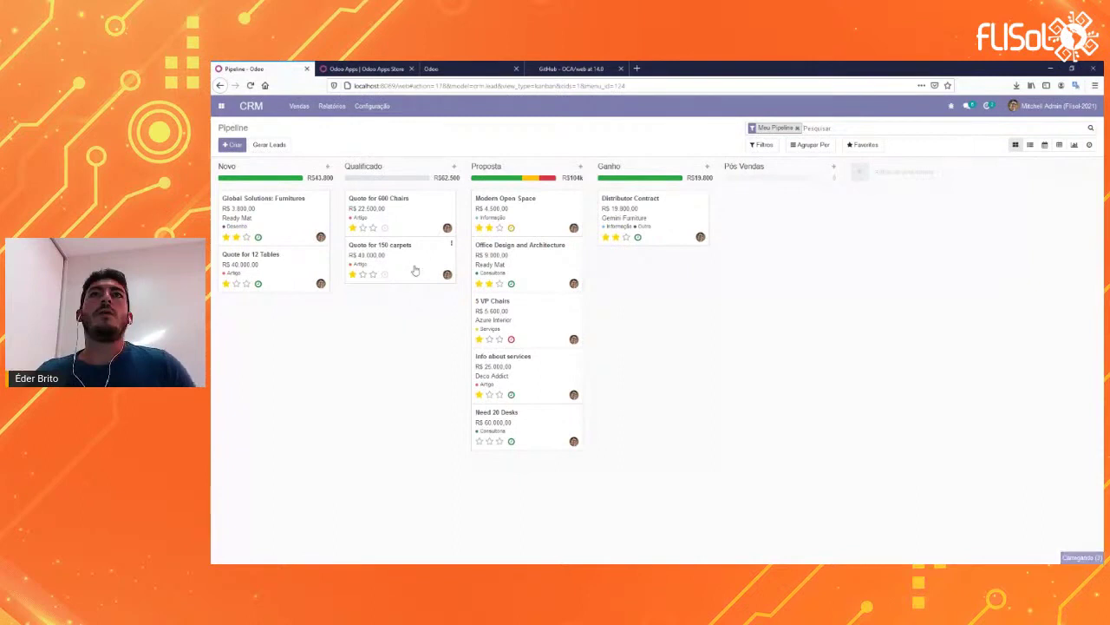
click(414, 269)
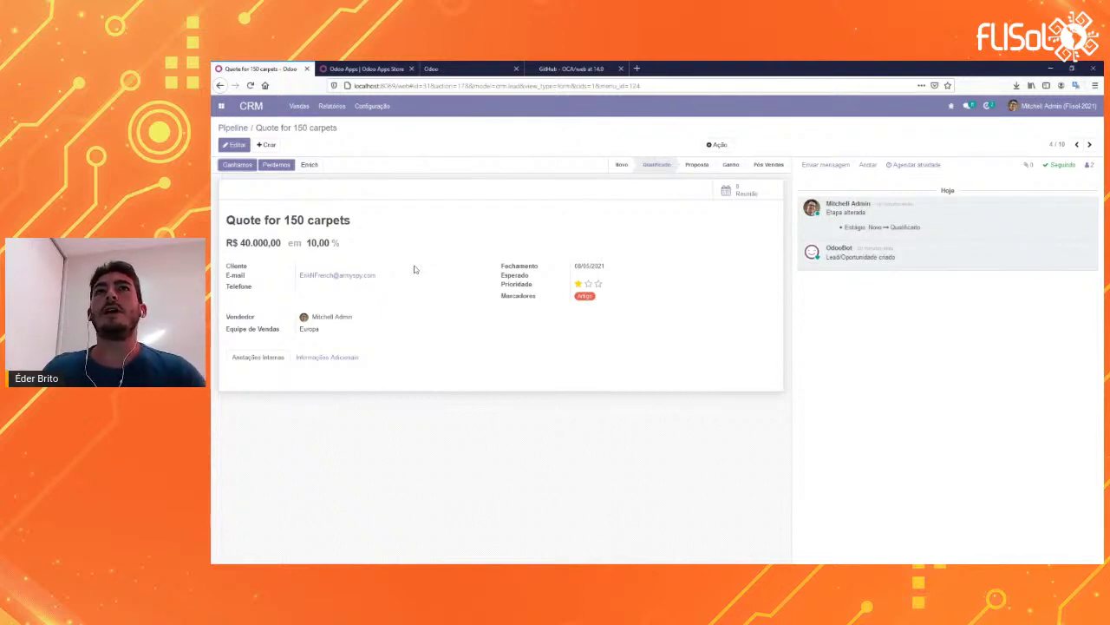
click(231, 128)
Move "Quote for 12 Tables" and "Quote for 150 carpets" to the Ganho stage and check the carpets opportunity's probability.
drag(300, 264, 672, 261)
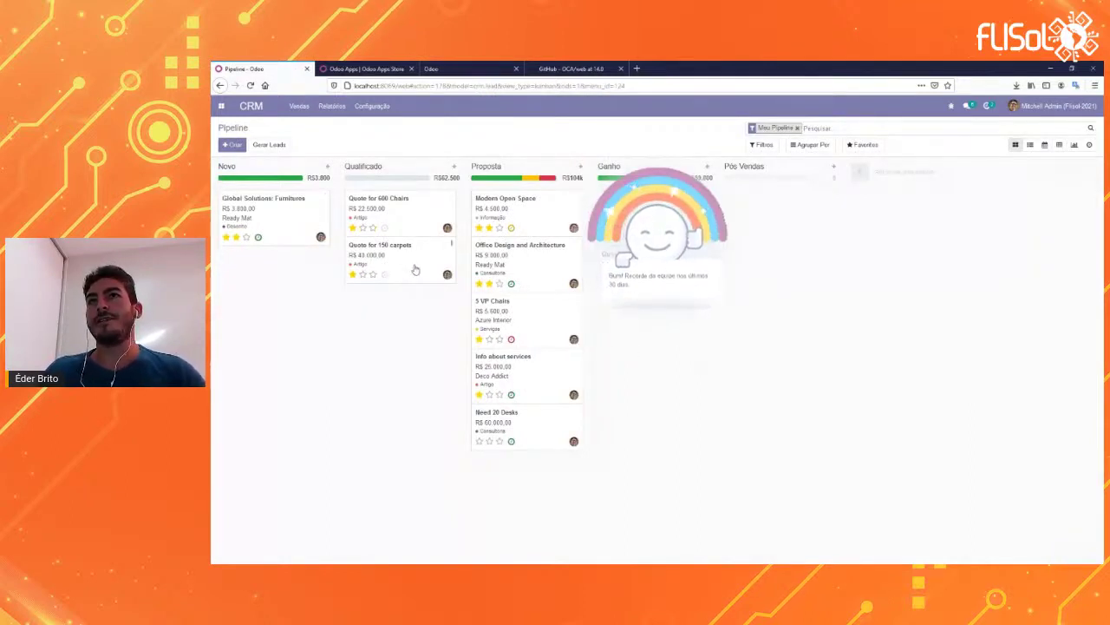
drag(416, 266, 697, 324)
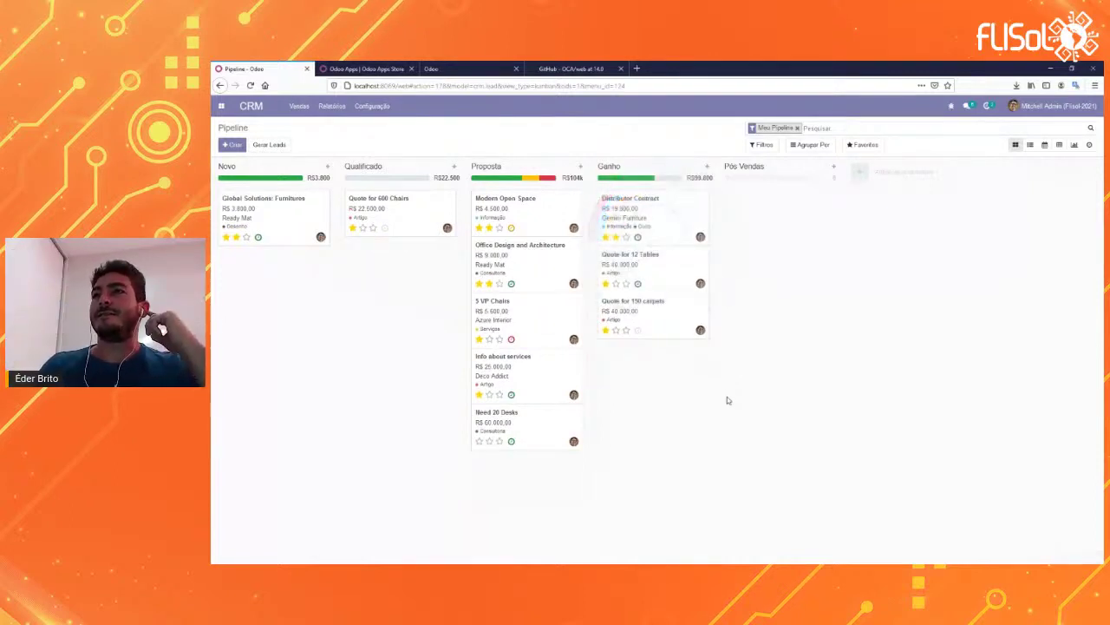
click(659, 324)
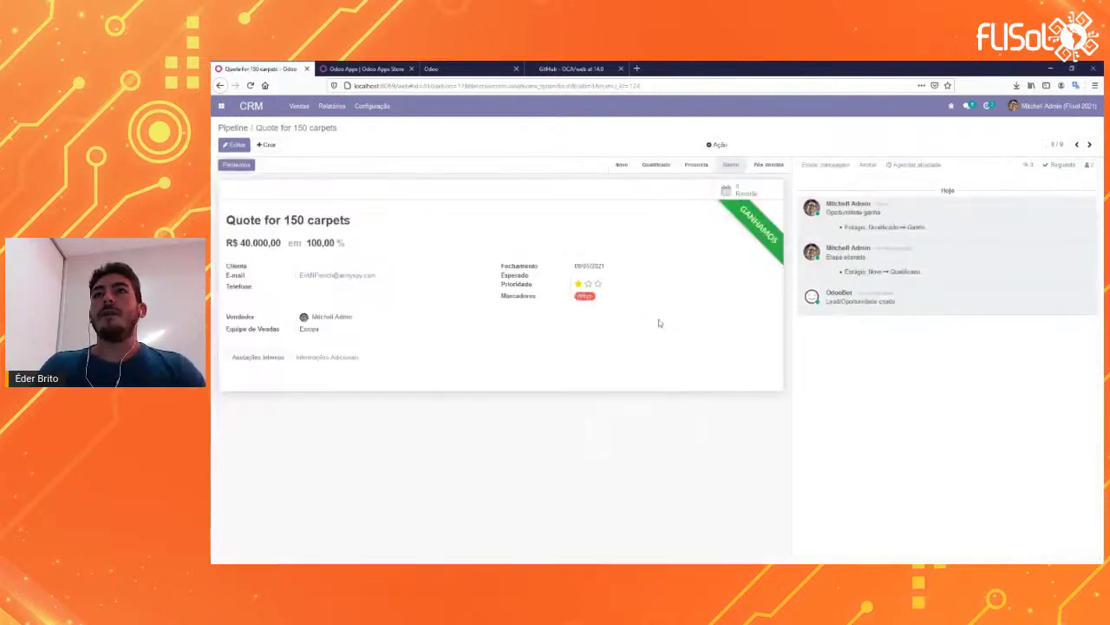
drag(309, 242, 331, 240)
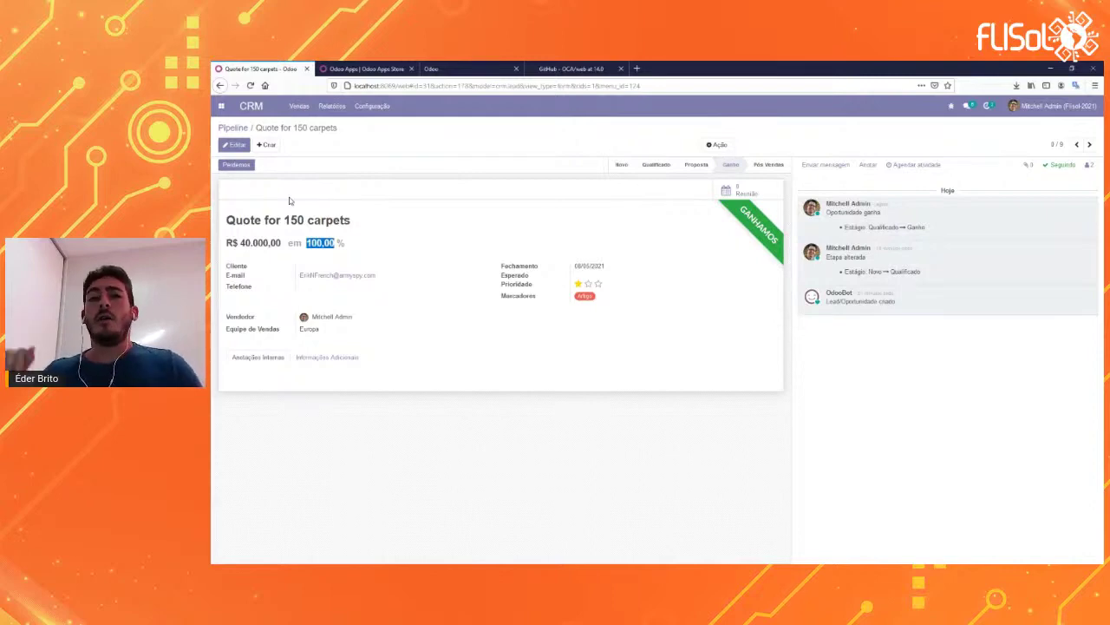
Search Aplicativos for "sale" and install the Vendas (sale_management) module.
click(221, 106)
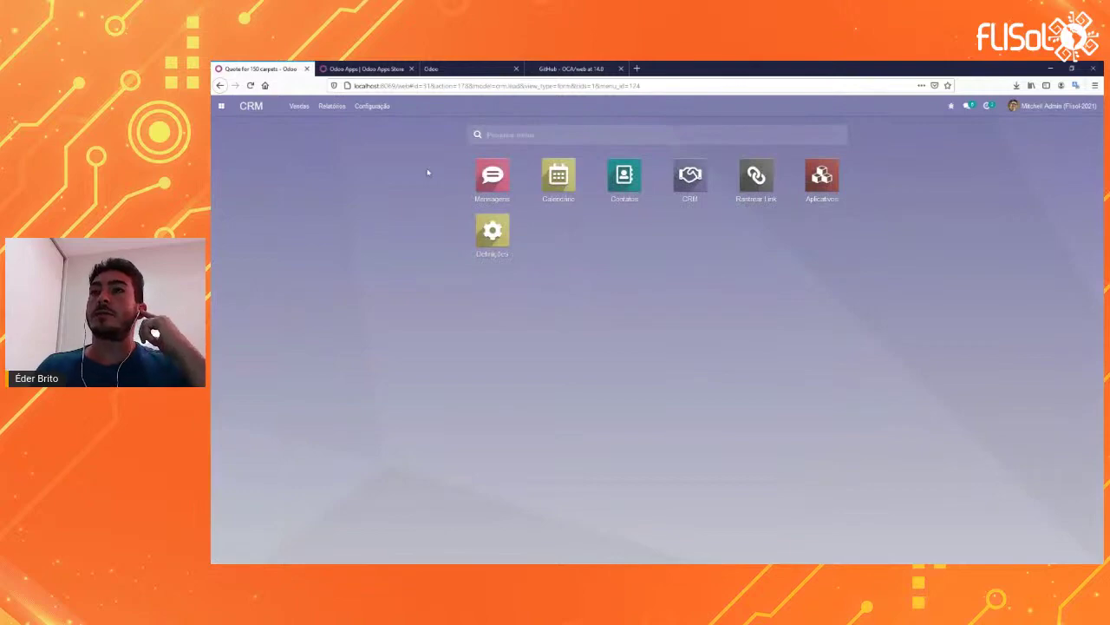
click(820, 185)
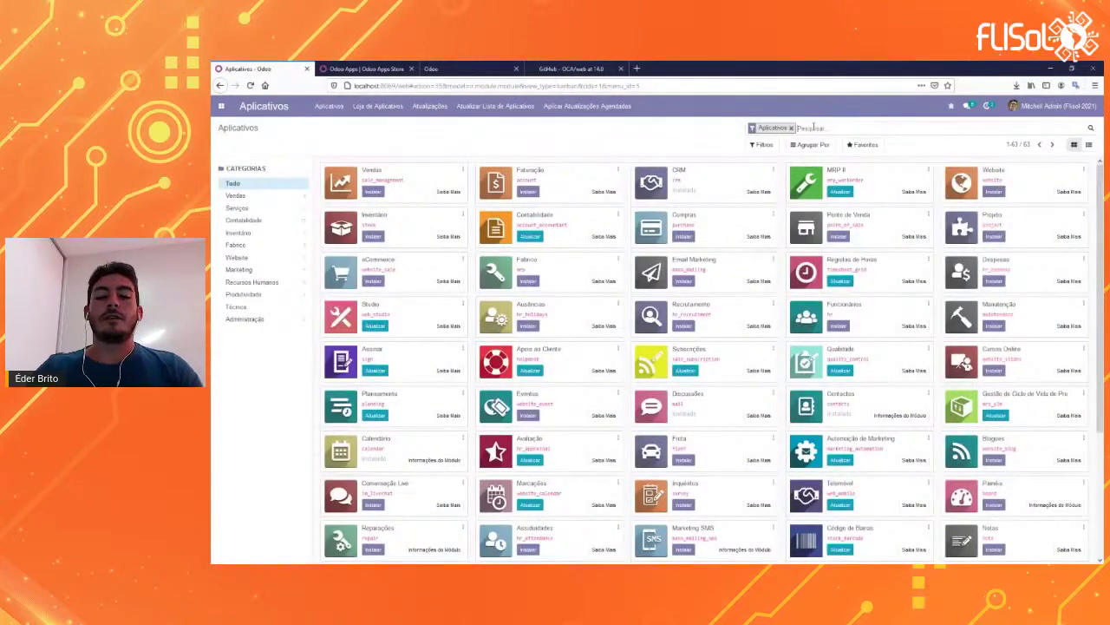
text(sal)
key(BackSpace)
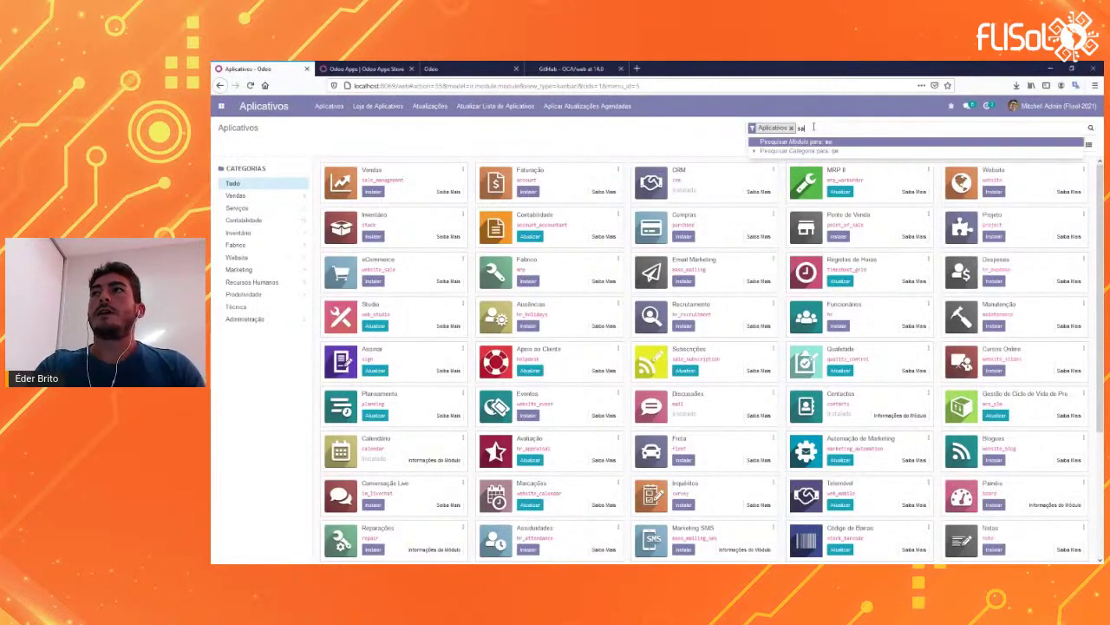
text(le)
key(Return)
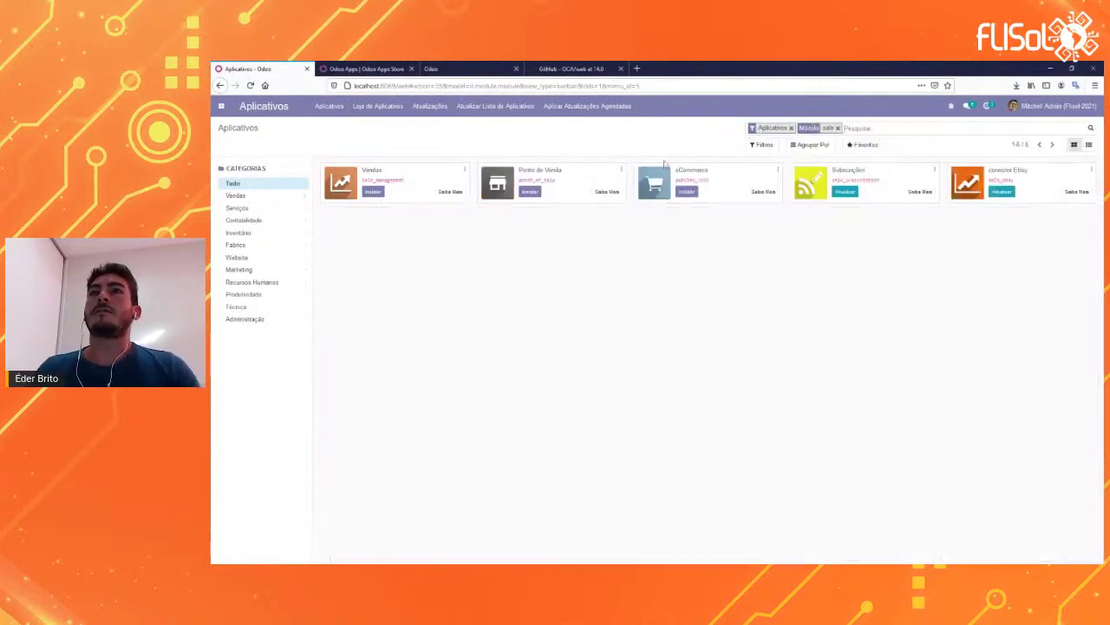
click(375, 194)
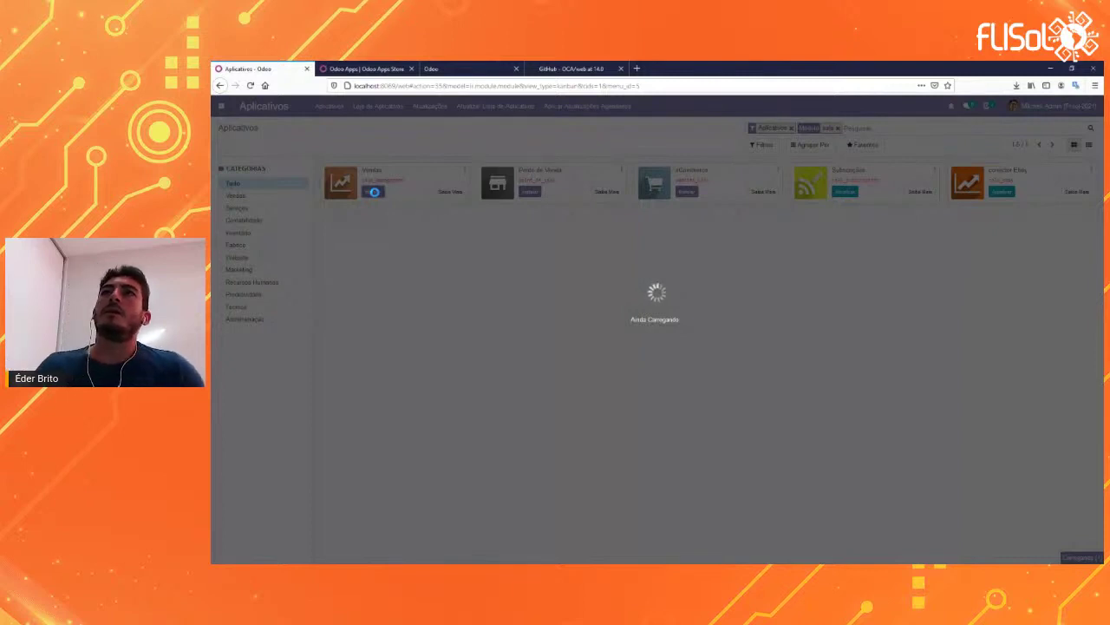
Revisit the OCA/web GitHub page, search for "oca-community" in a new tab and open the Odoo Community Association website.
click(571, 68)
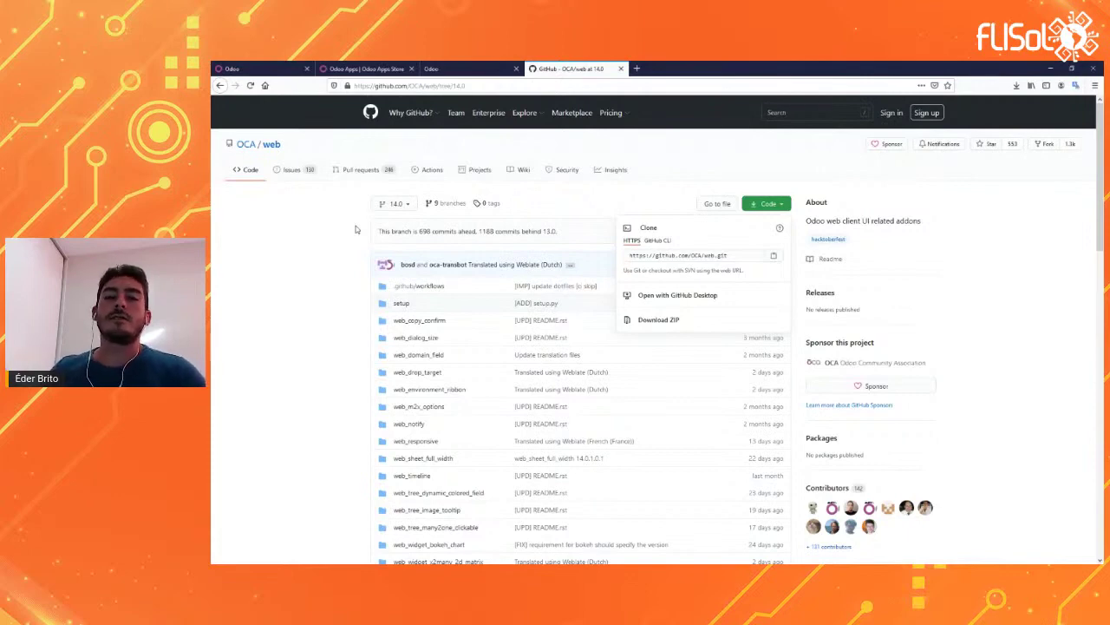
click(251, 68)
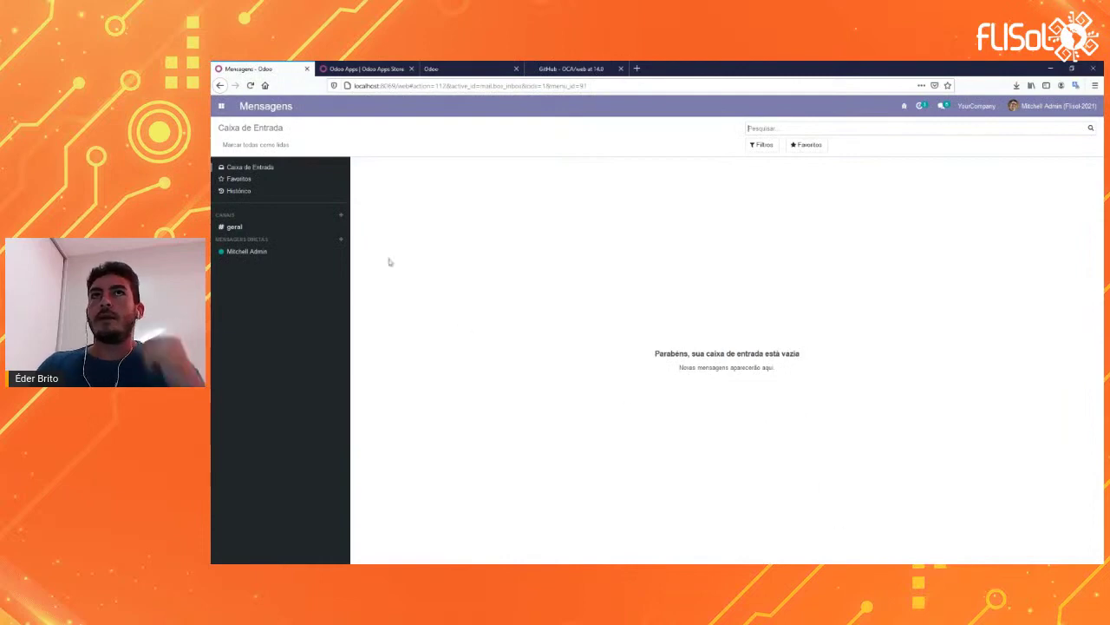
click(541, 66)
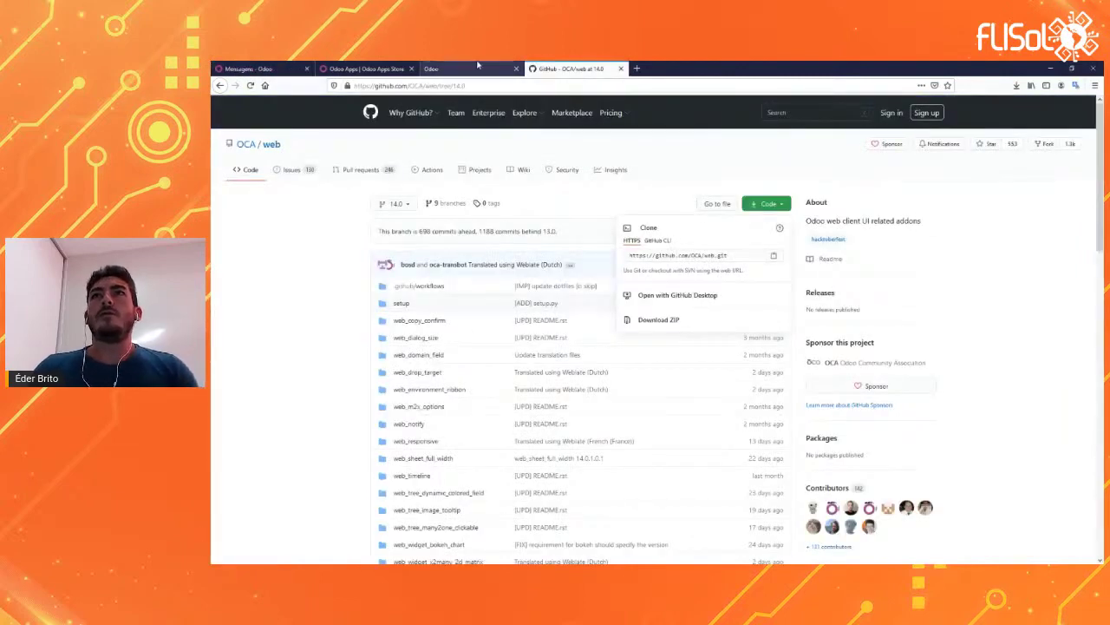
click(508, 67)
click(637, 68)
text(oca)
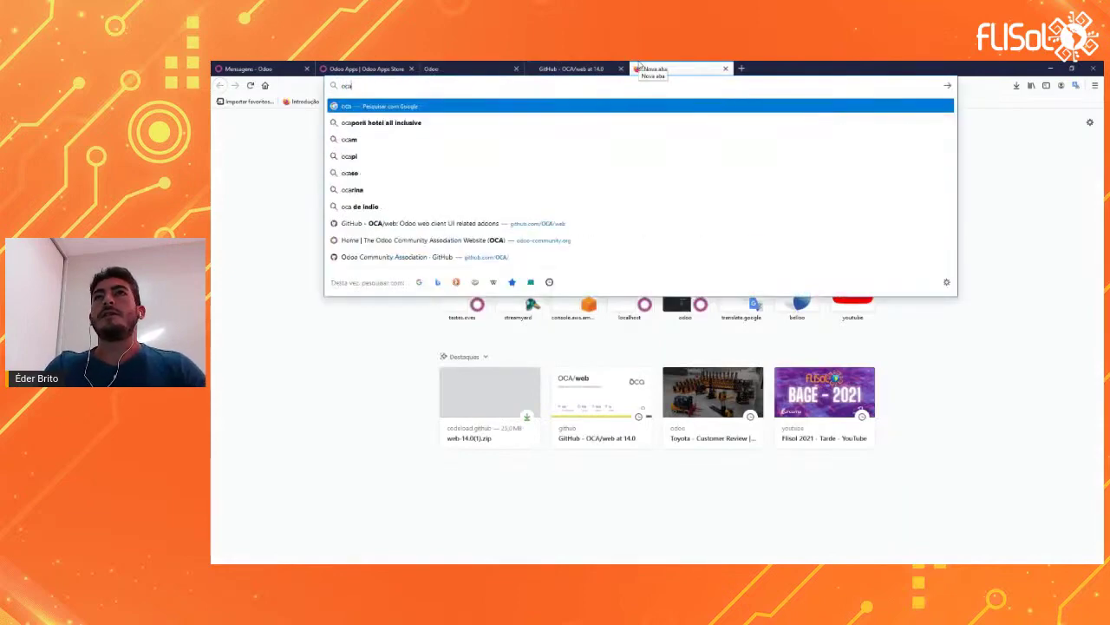
text(-remmunity)
key(Return)
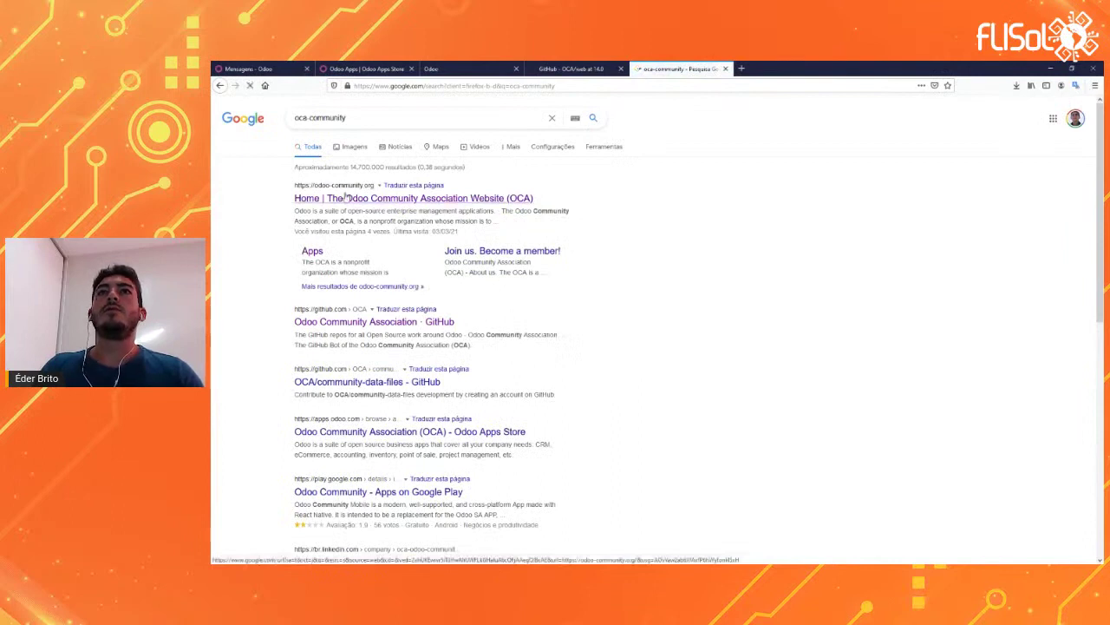
click(346, 195)
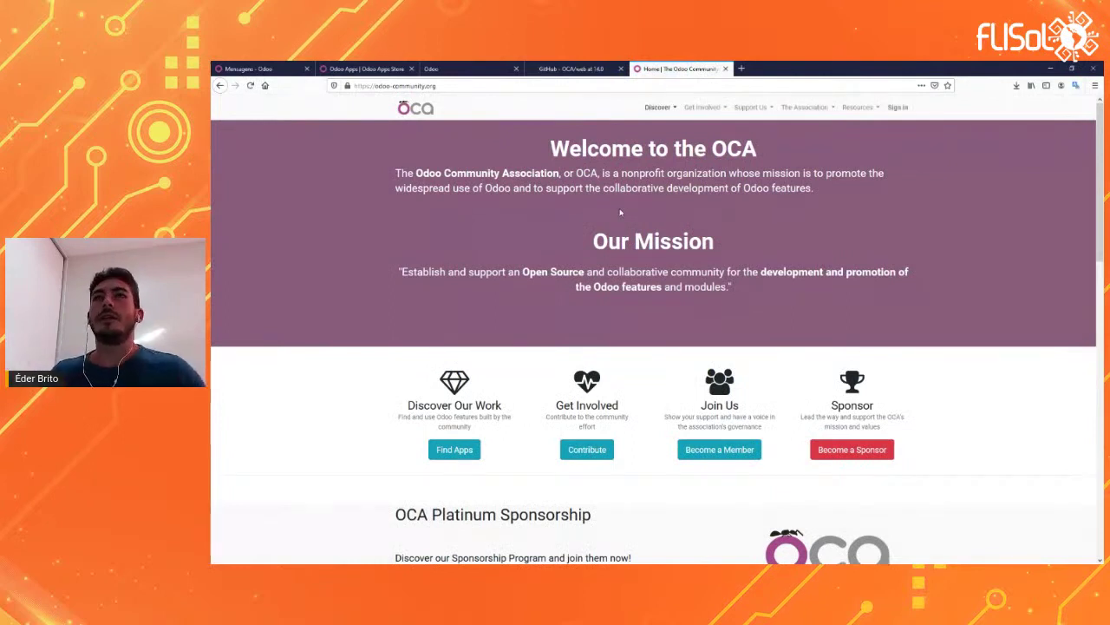
Return to Odoo, open the Vendas app, view the first listed Gemini Furniture order and go back to the quotations list.
click(469, 68)
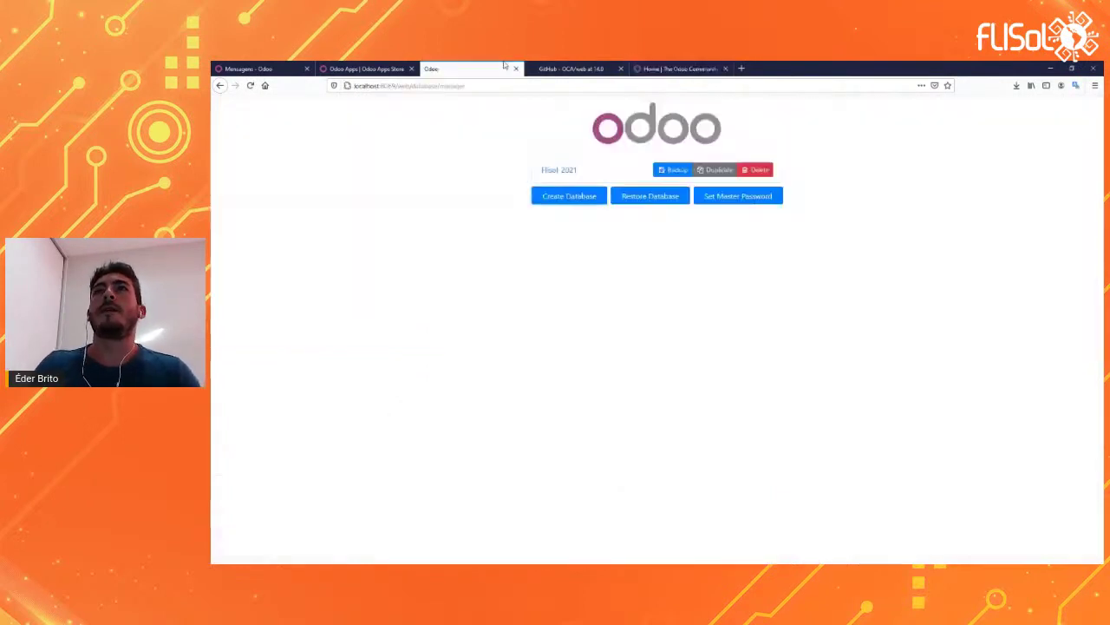
click(255, 67)
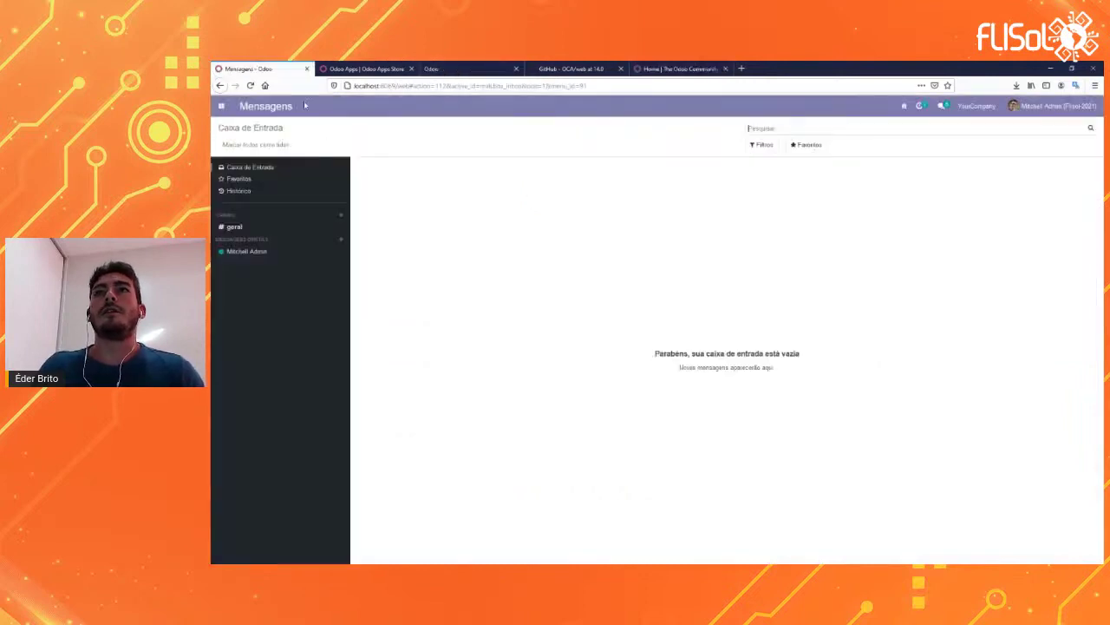
click(222, 106)
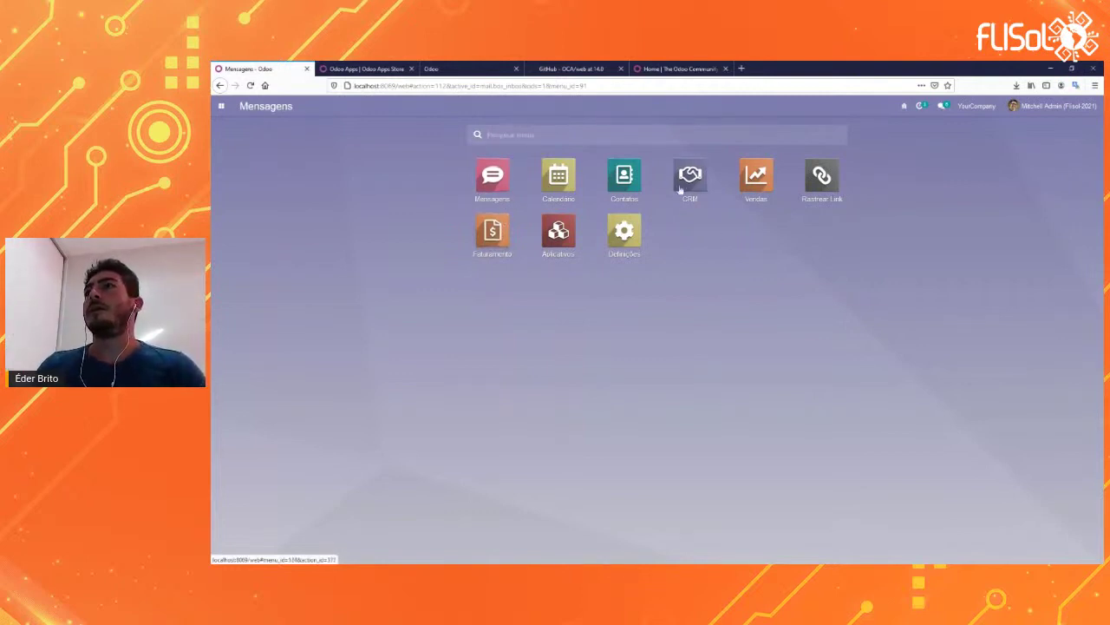
click(765, 181)
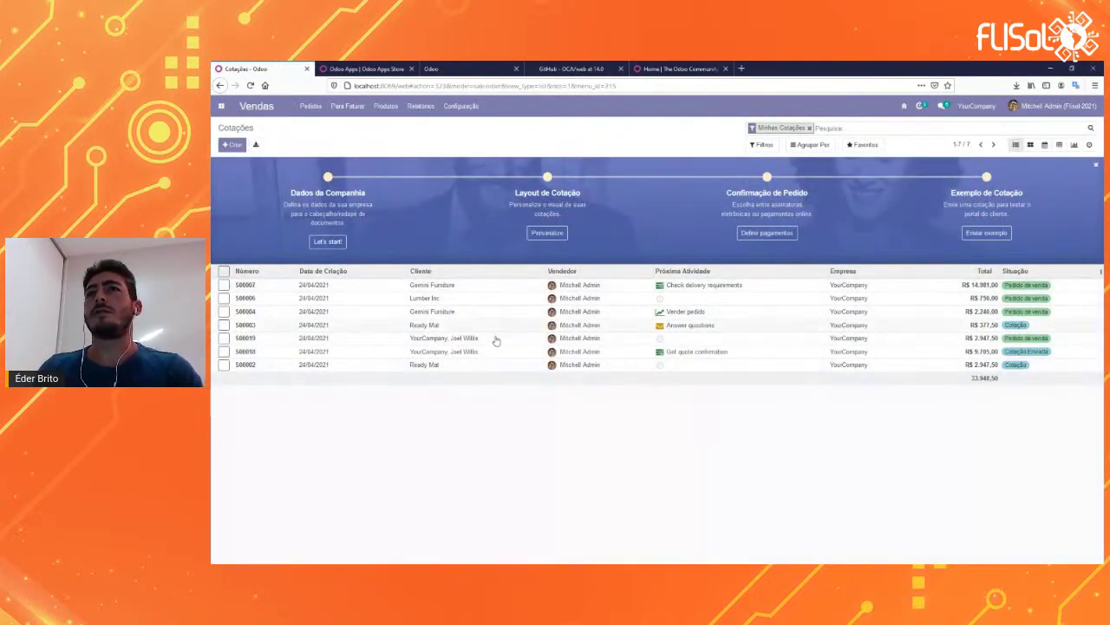
click(505, 288)
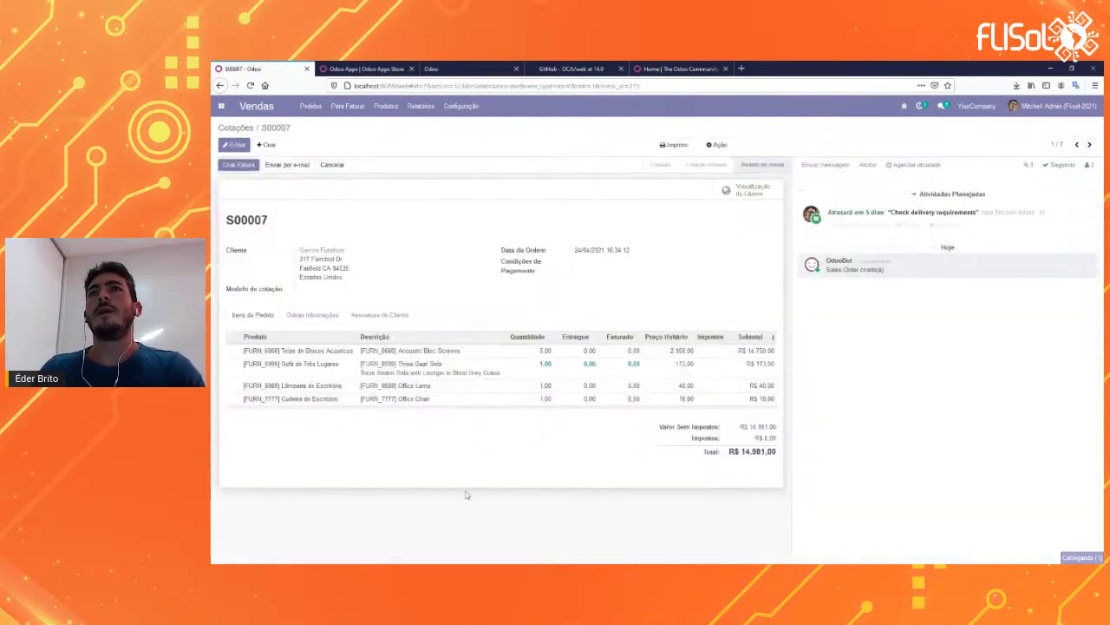
click(236, 127)
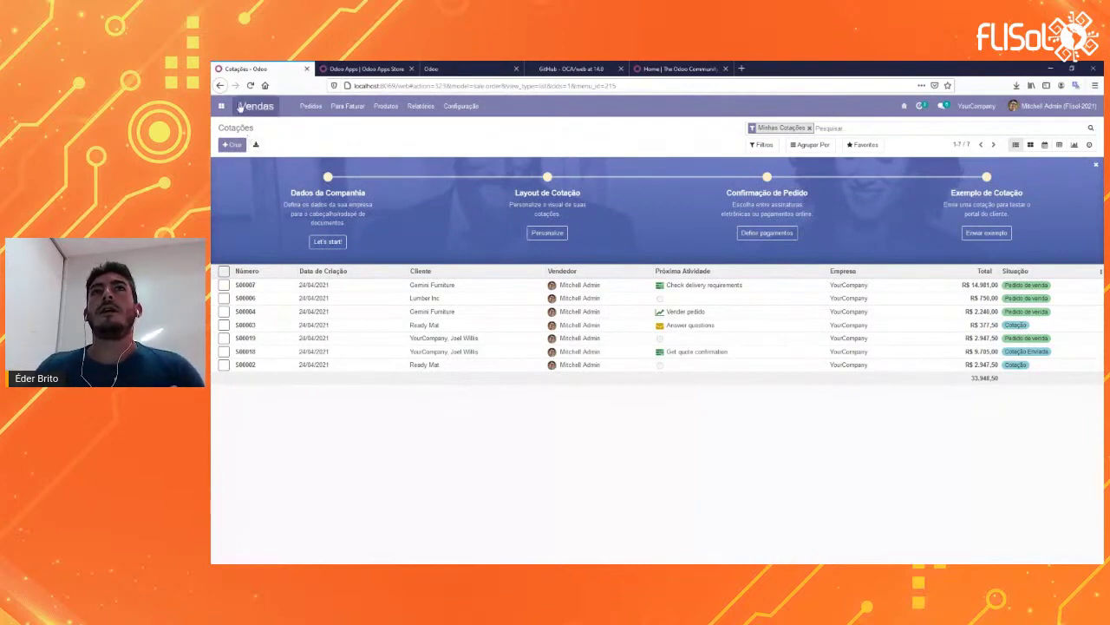
Create a new quotation in the Vendas app with the Azure Interior contact as the customer.
click(222, 106)
click(755, 177)
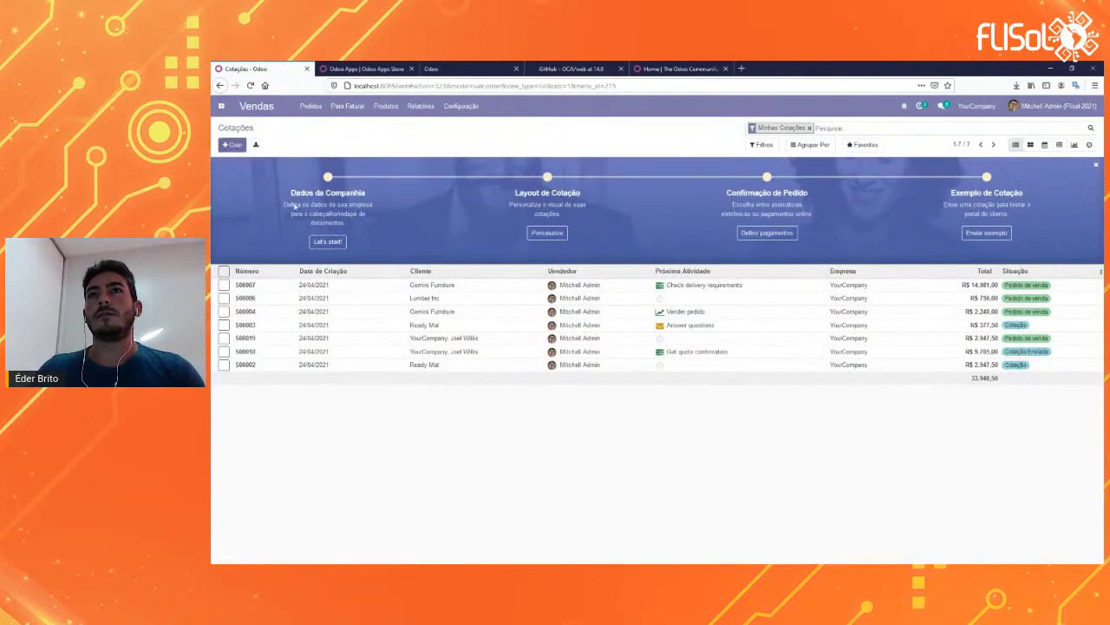
click(232, 145)
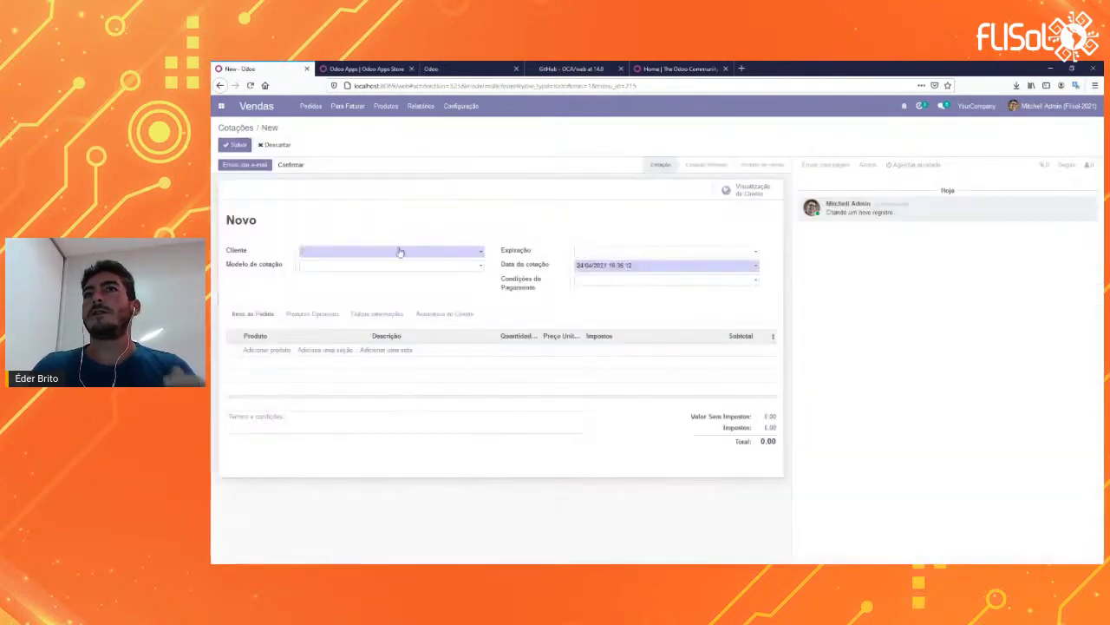
click(399, 251)
click(401, 290)
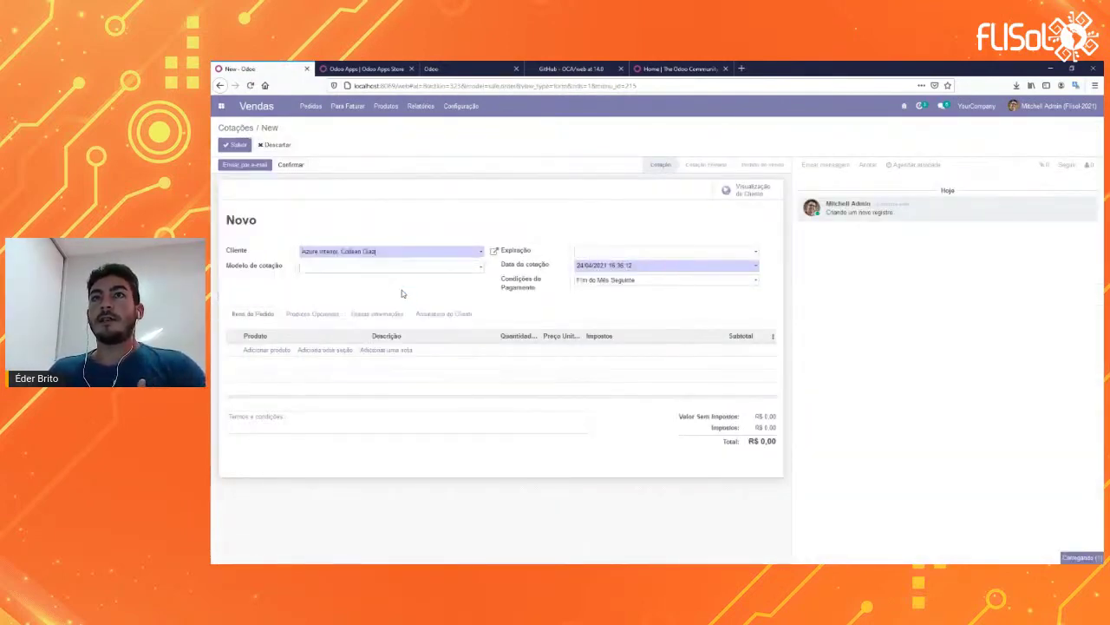
Add [E-COM06] Mesa de Canto Direita to the quotation with a unit price of 500 and save it.
click(270, 349)
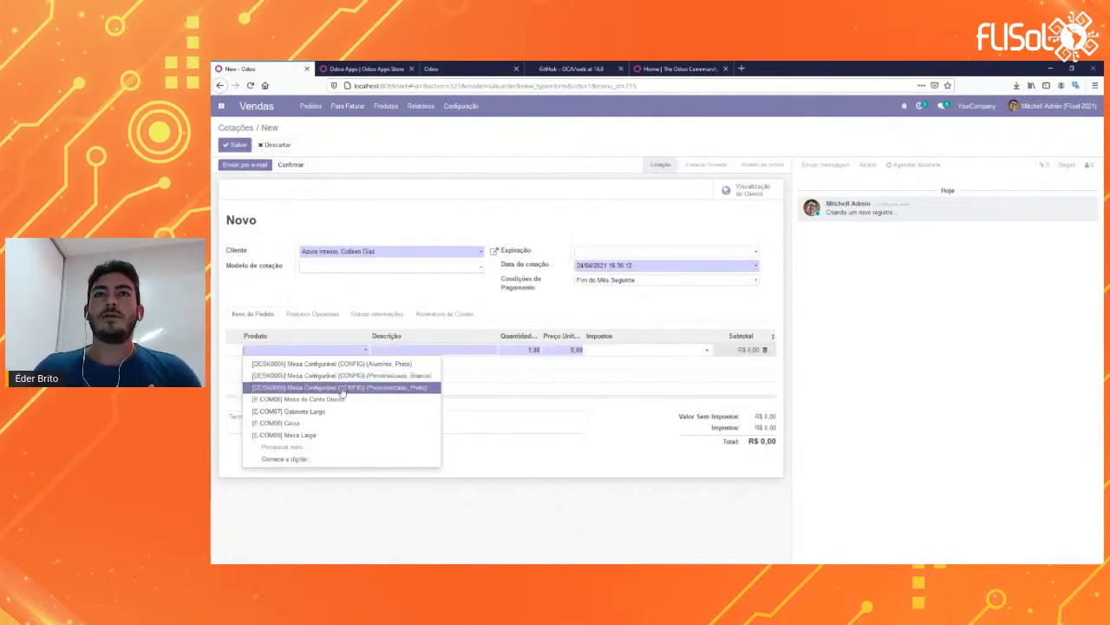
click(347, 400)
click(565, 350)
text(500)
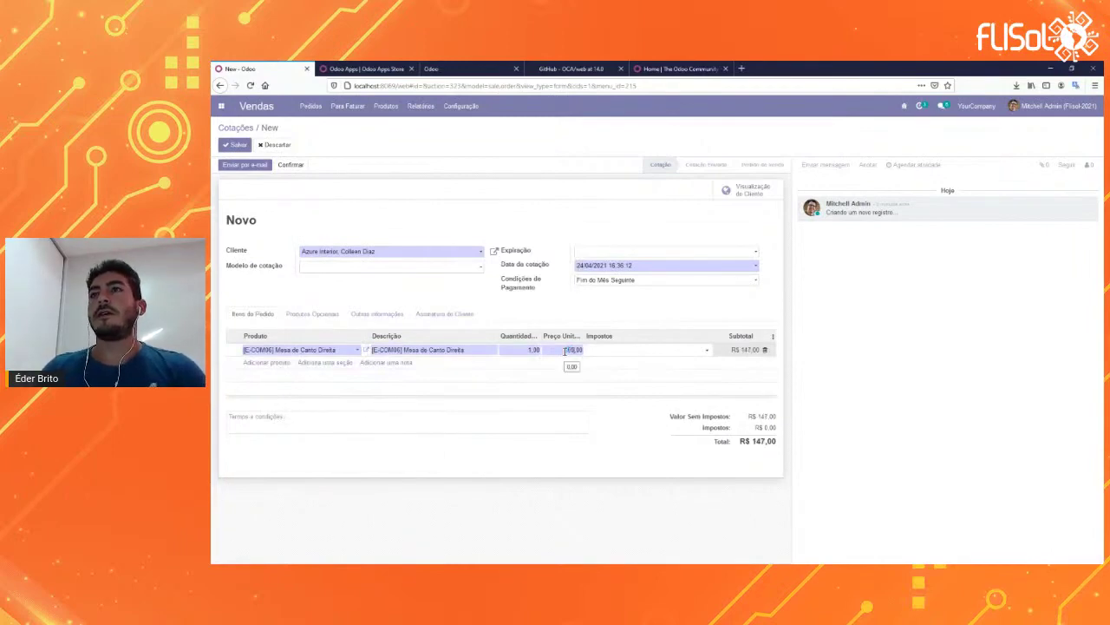
click(544, 301)
click(236, 145)
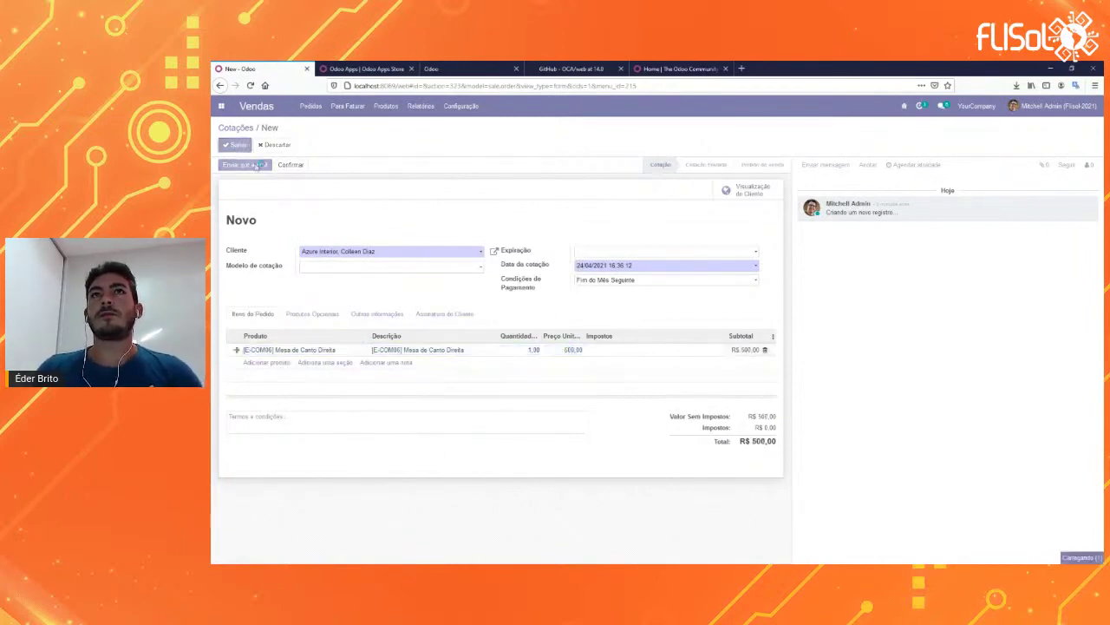
Print the Cotação / Pedido report, open the PDF in Foxit Reader and view the whole page.
click(675, 145)
click(677, 161)
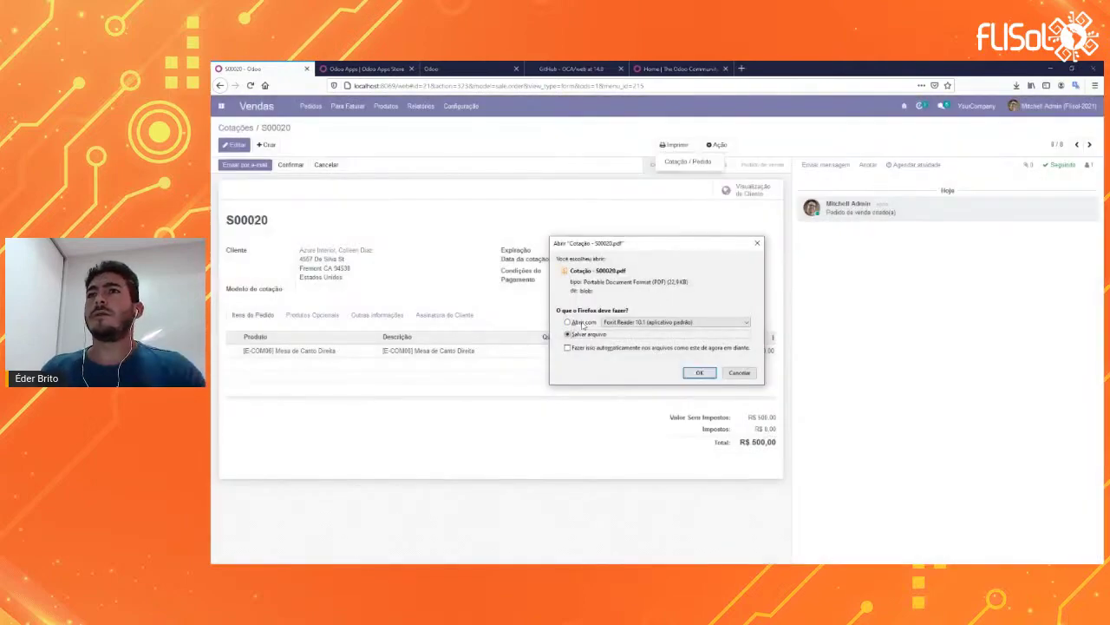
click(583, 324)
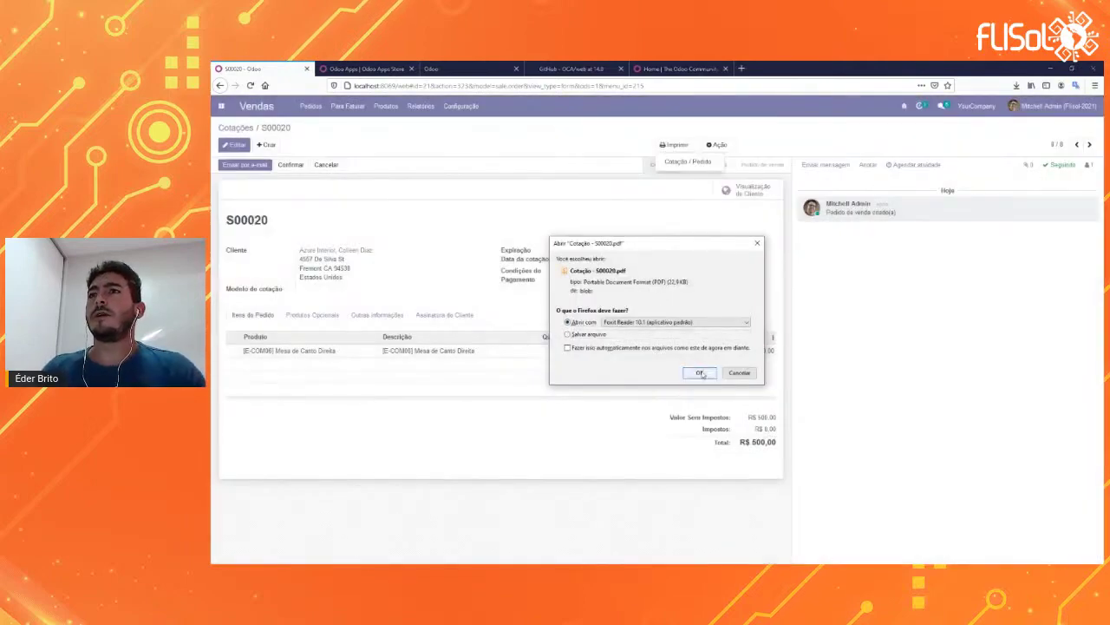
click(700, 372)
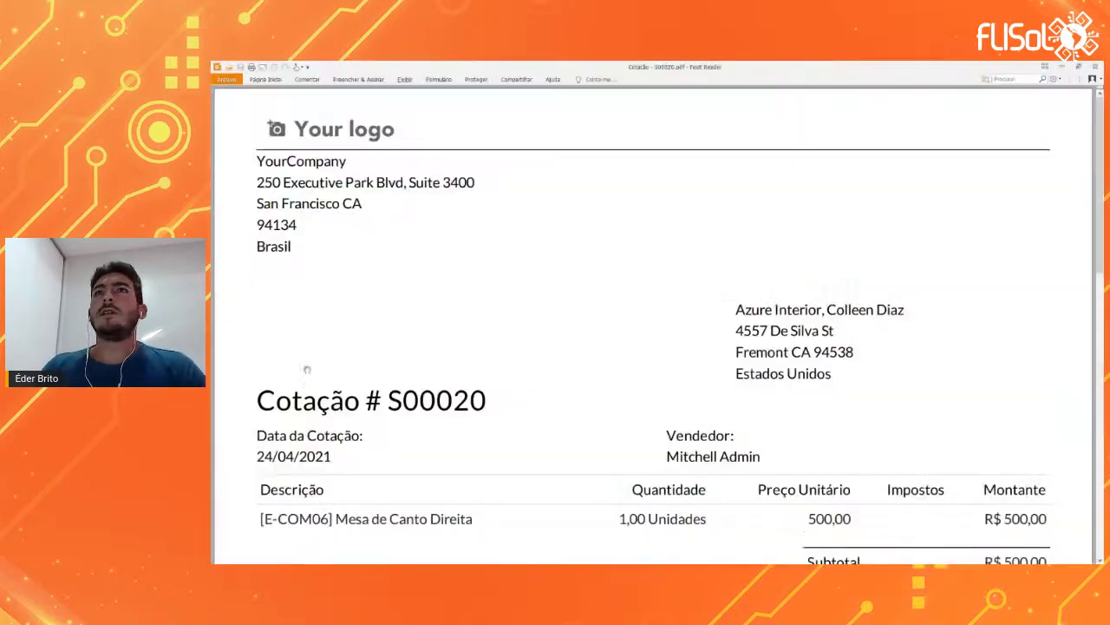
scroll(560, 387, down, 1)
key(ctrl+0)
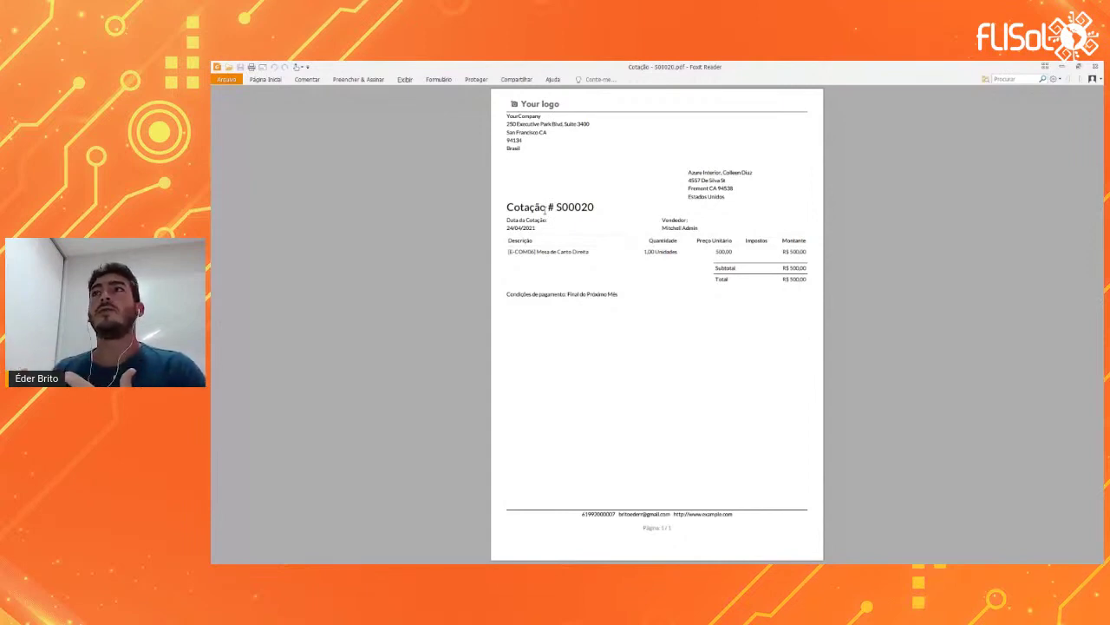
Close only the quotation PDF in Foxit Reader and return to the quotation in Odoo.
click(1095, 66)
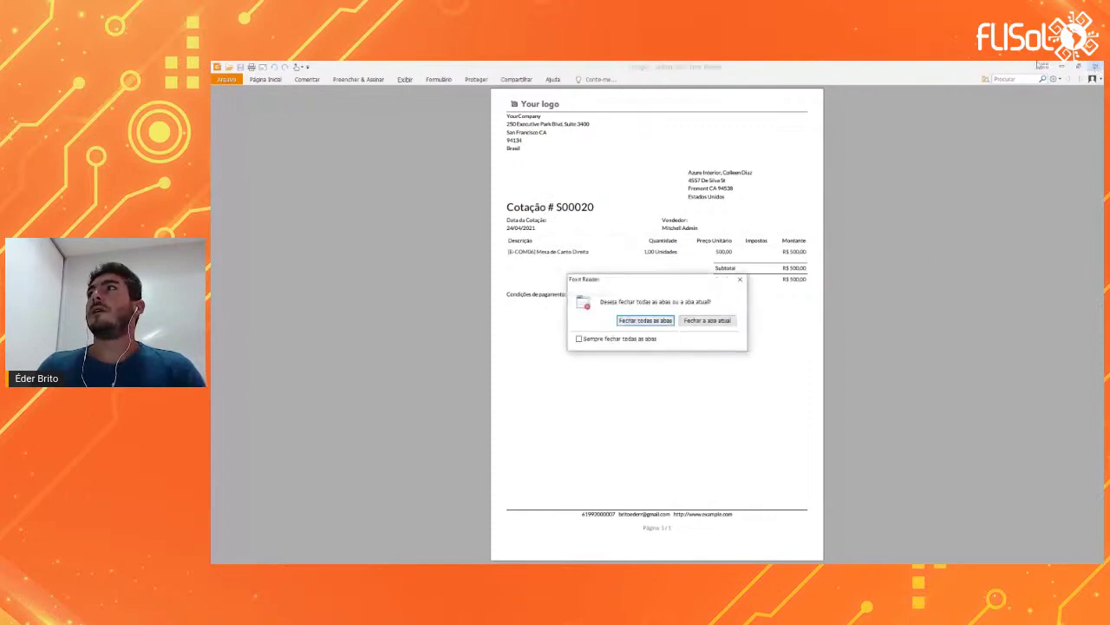
click(708, 320)
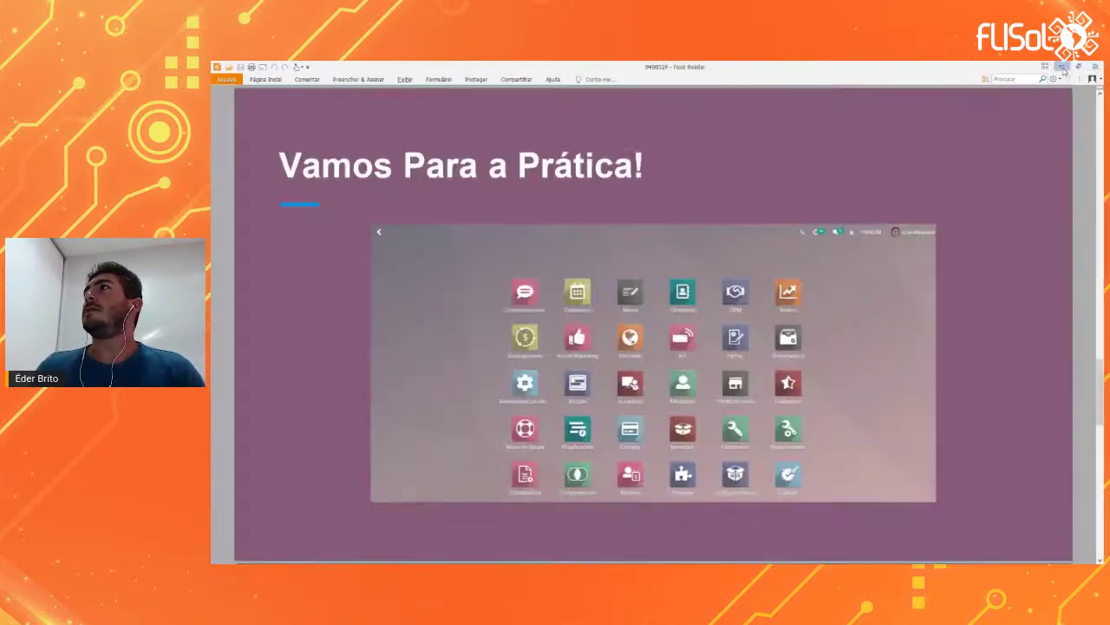
key(alt+Tab)
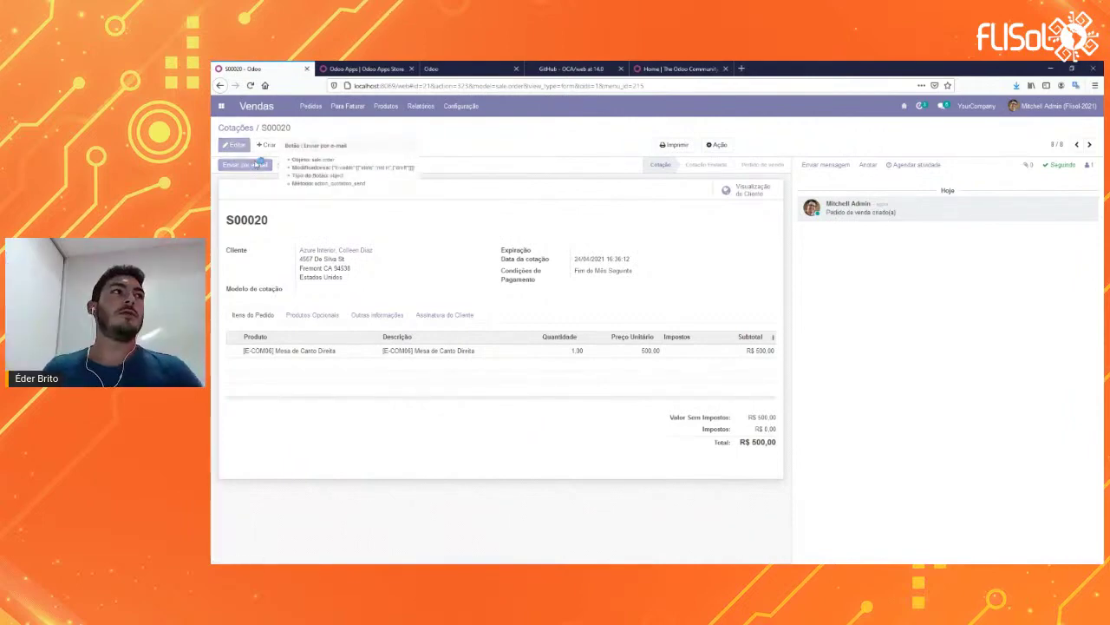
Open the quotation's e-mail composer, review the message text and attached PDF, and close it without sending.
click(257, 164)
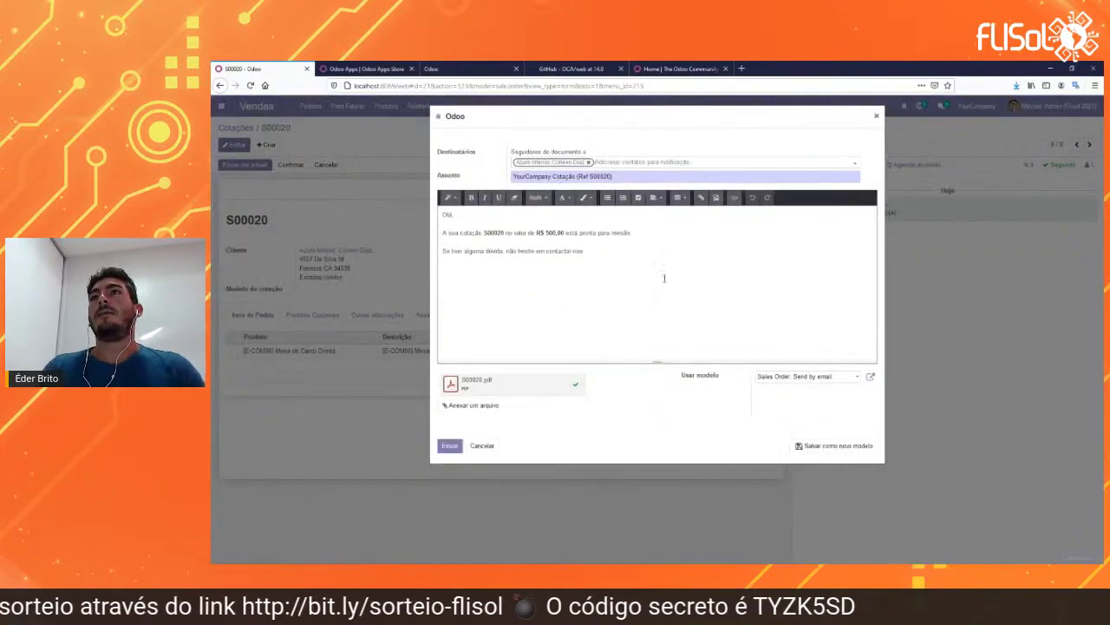
drag(665, 278, 448, 219)
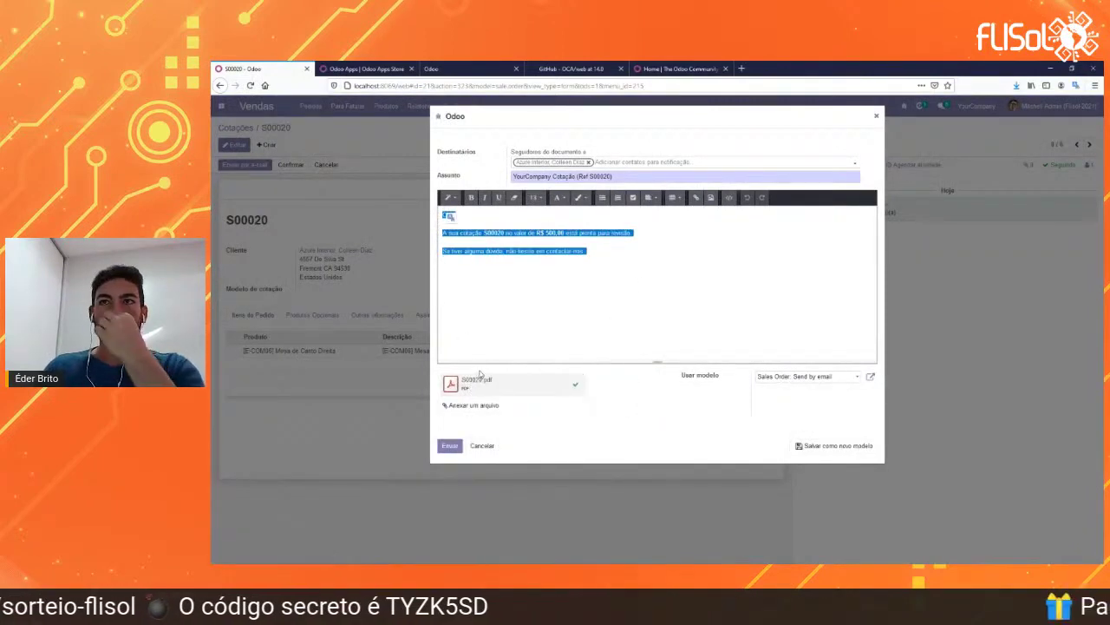
click(515, 293)
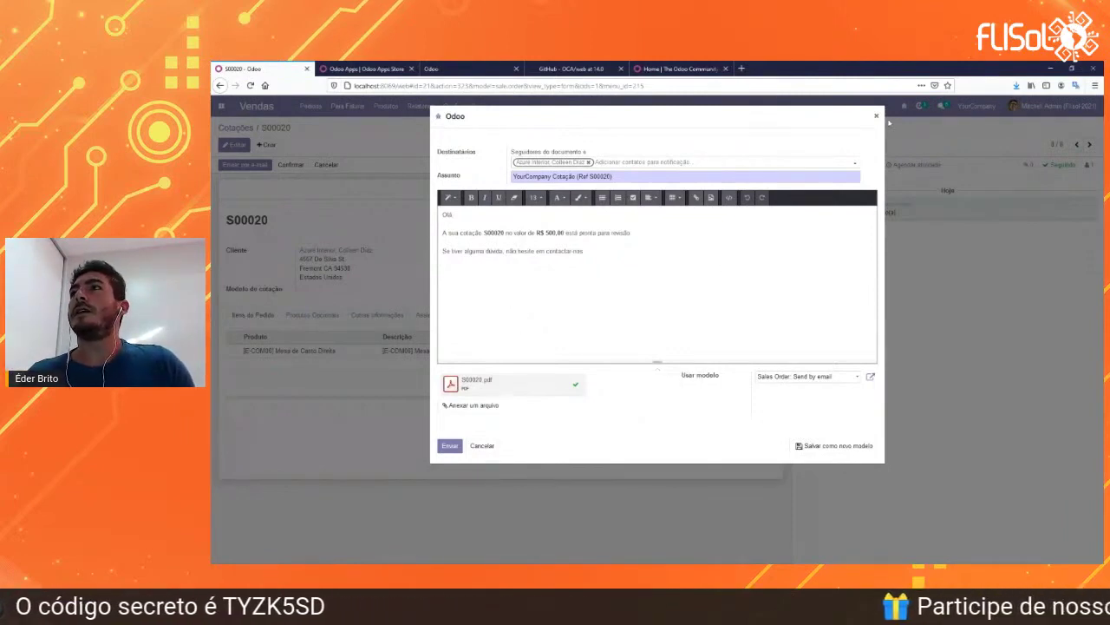
click(876, 116)
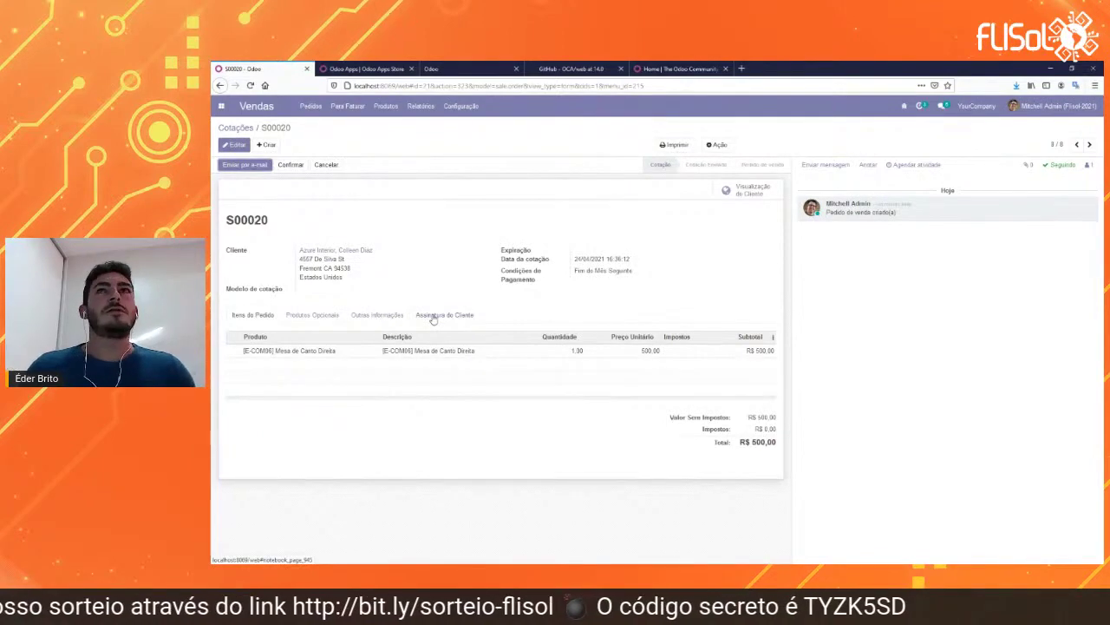
Open Aplicativos and search all modules for "sale" or "crm" without the default Aplicativos filter.
click(221, 106)
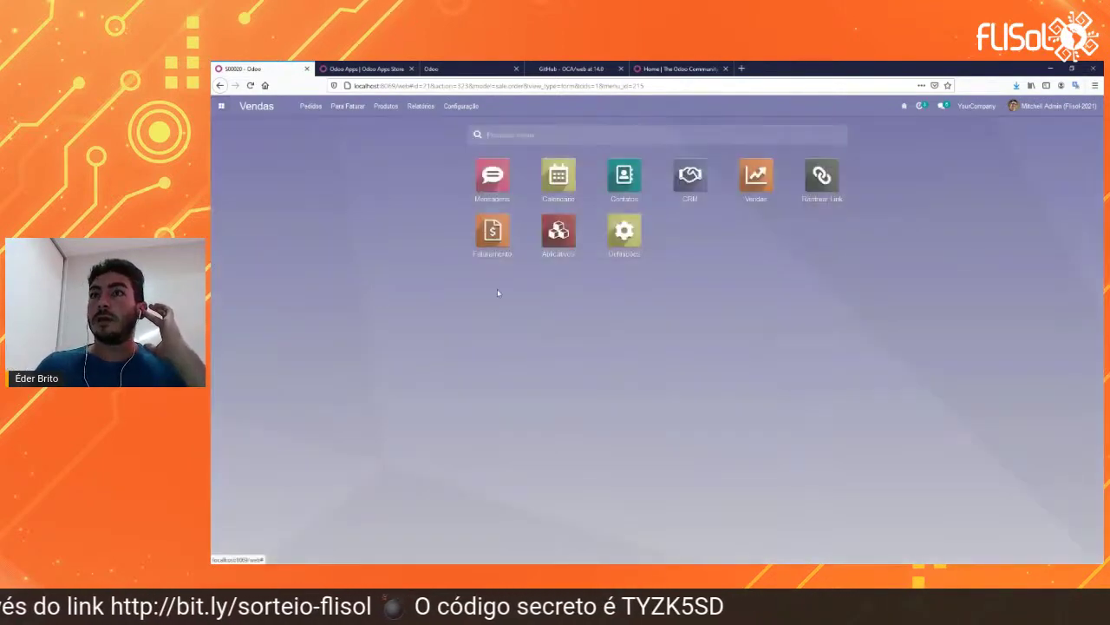
click(570, 236)
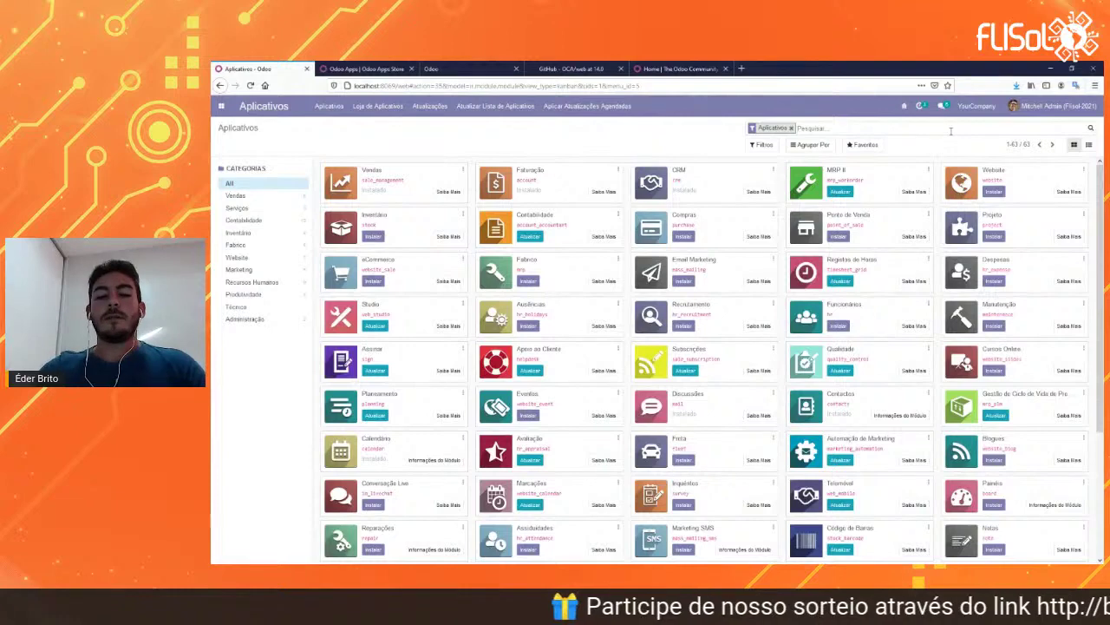
text(sal)
key(BackSpace)
key(BackSpace)
key(BackSpace)
key(BackSpace)
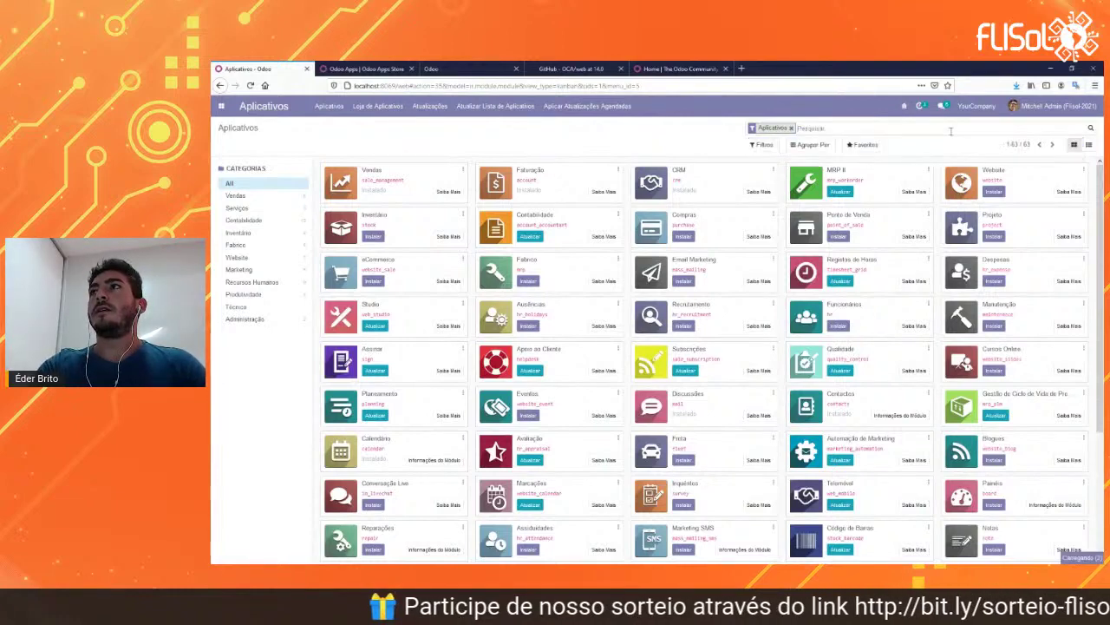
text(sale)
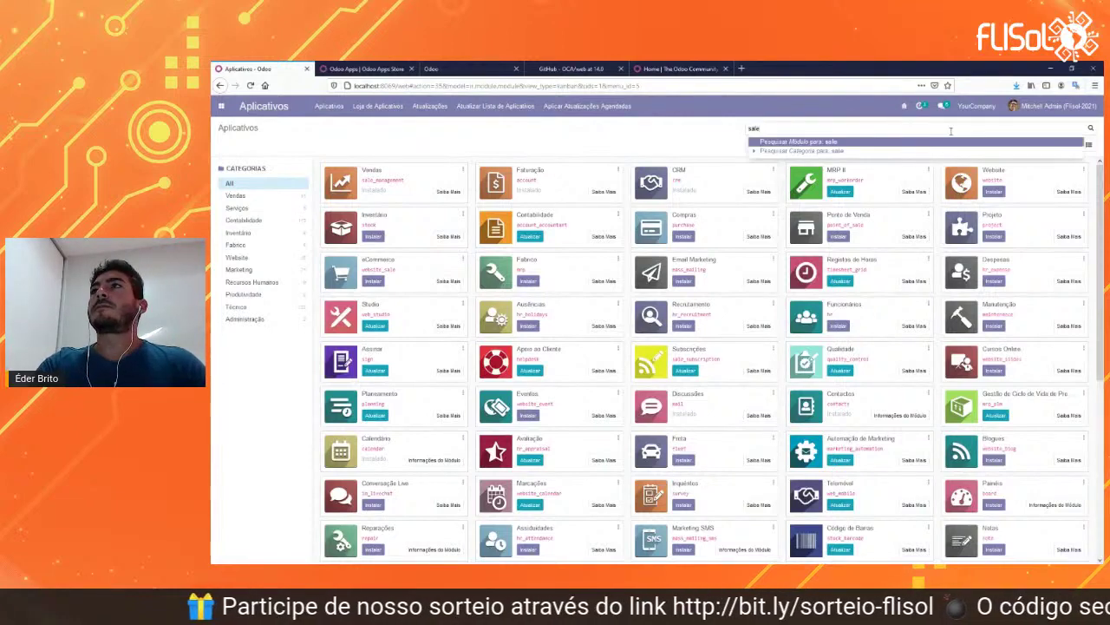
key(Return)
text(crm)
key(Return)
key(ctrl+f)
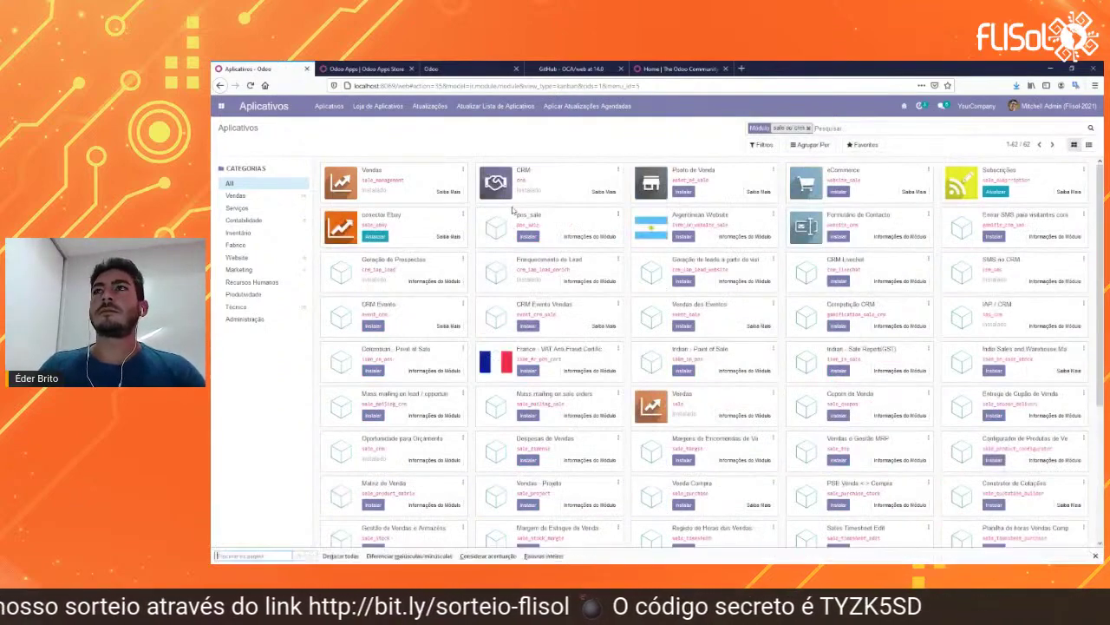
Replace the module search with "sale_crm" to check the module linking opportunities to quotations.
click(808, 128)
text(sa)
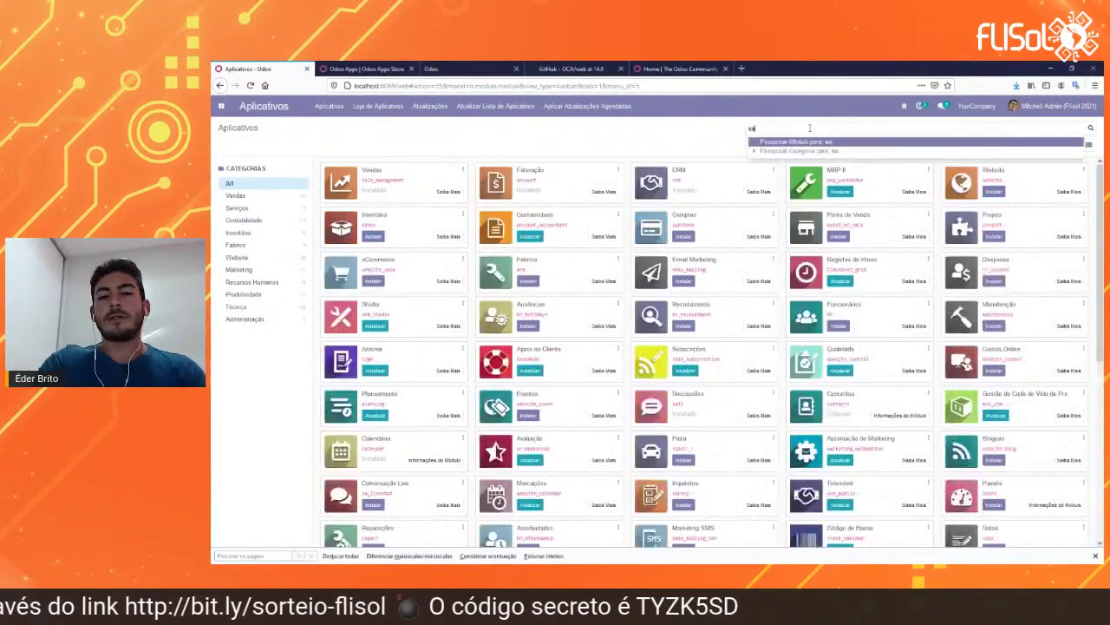
text(le_crm)
key(Return)
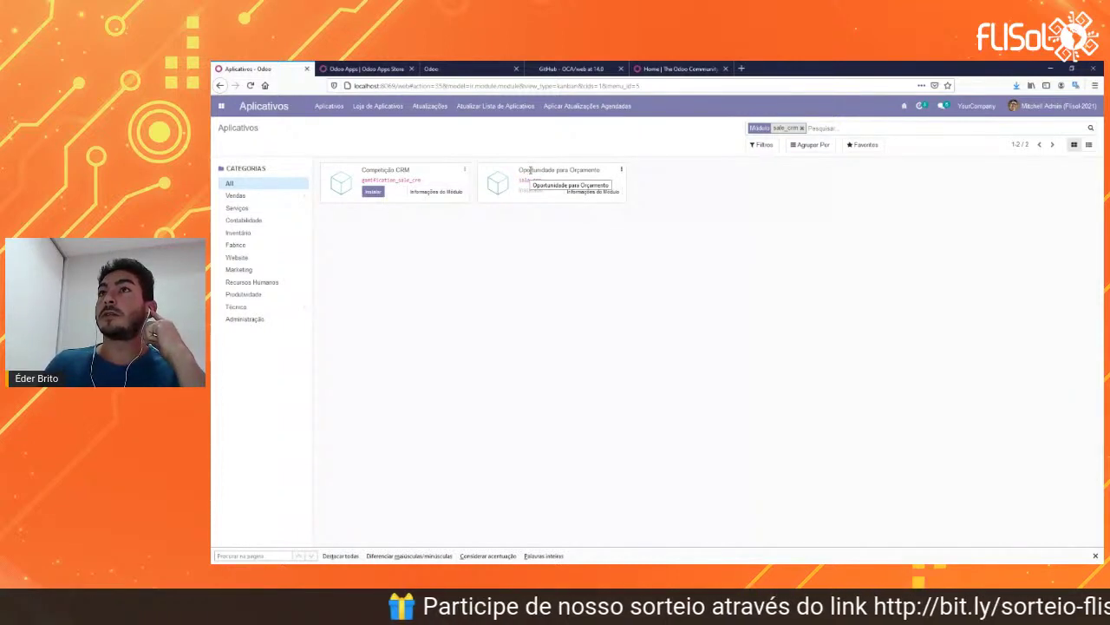
Open the CRM pipeline and the "Quote for 600 Chairs" opportunity in the Qualificado stage.
click(221, 105)
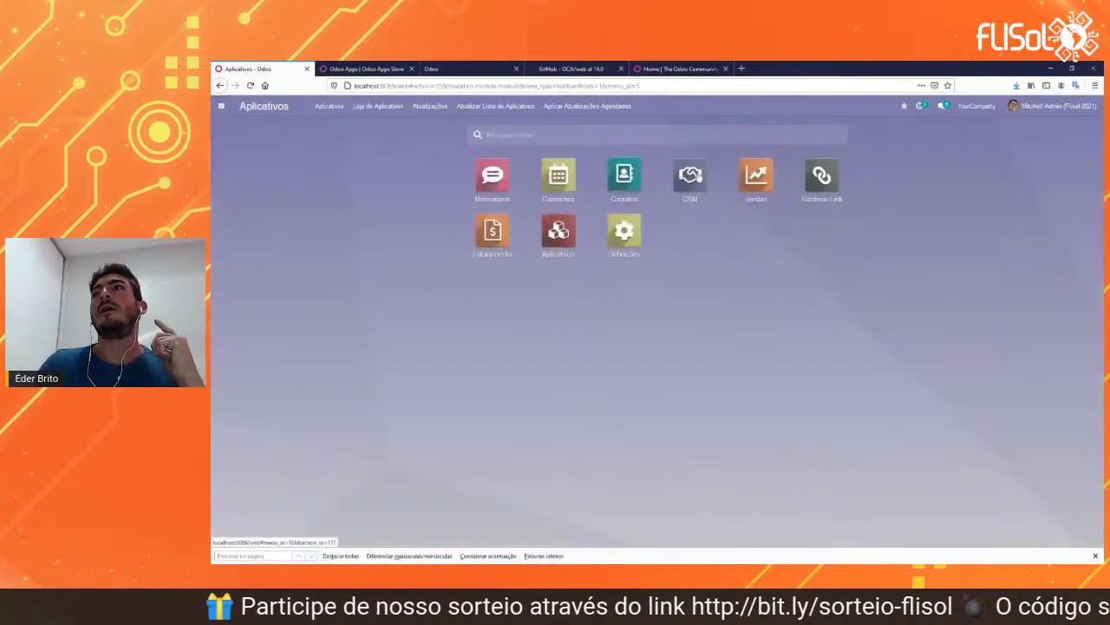
click(691, 175)
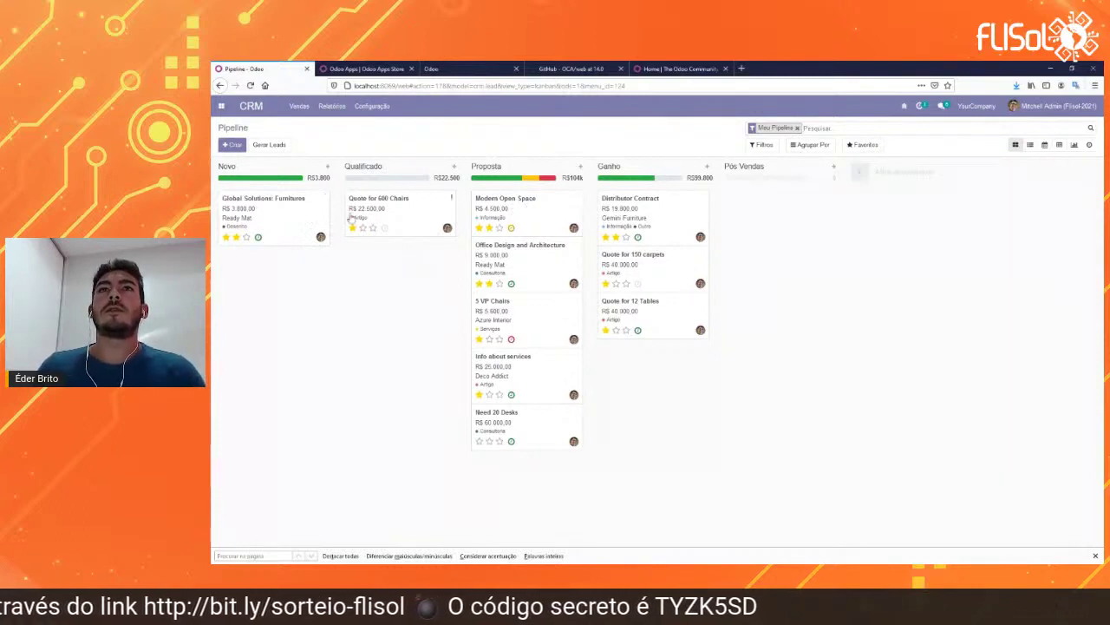
click(414, 215)
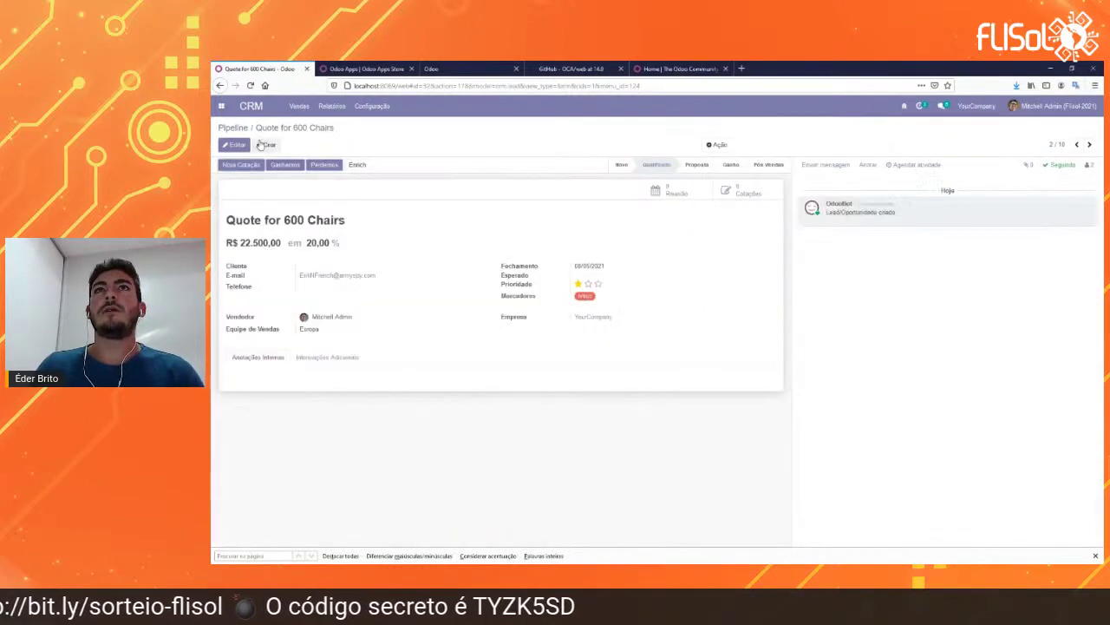
Rename the opportunity as "Cotação para 600 Cadeiras" and save it.
click(236, 145)
drag(227, 230, 303, 230)
text(Cotação para)
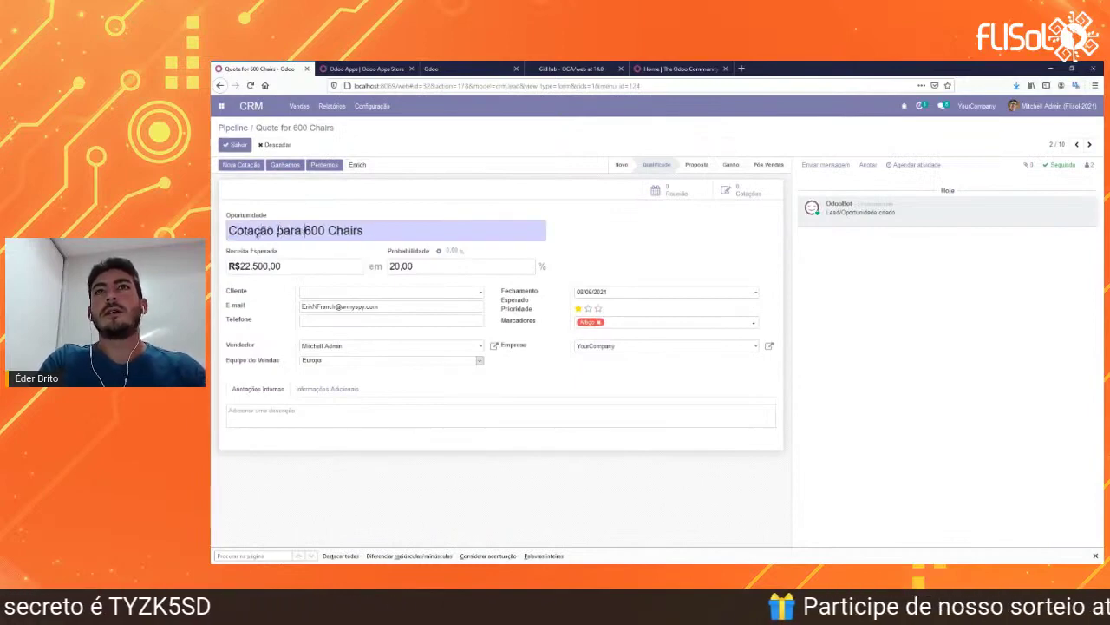
key(ctrl+shift+Left)
text(Cadeiras)
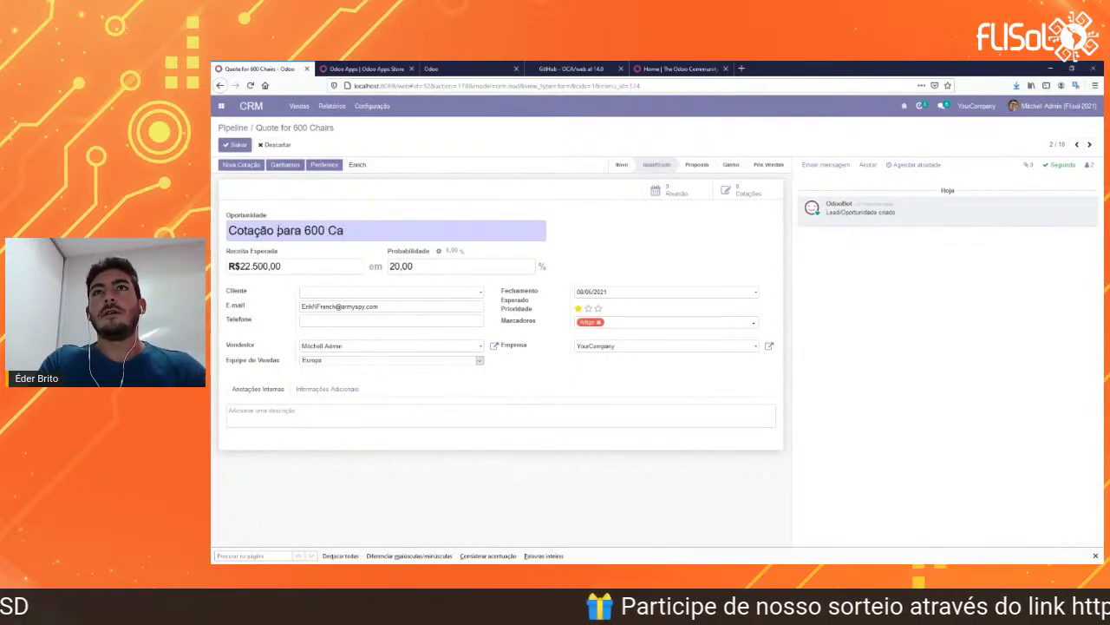
click(235, 145)
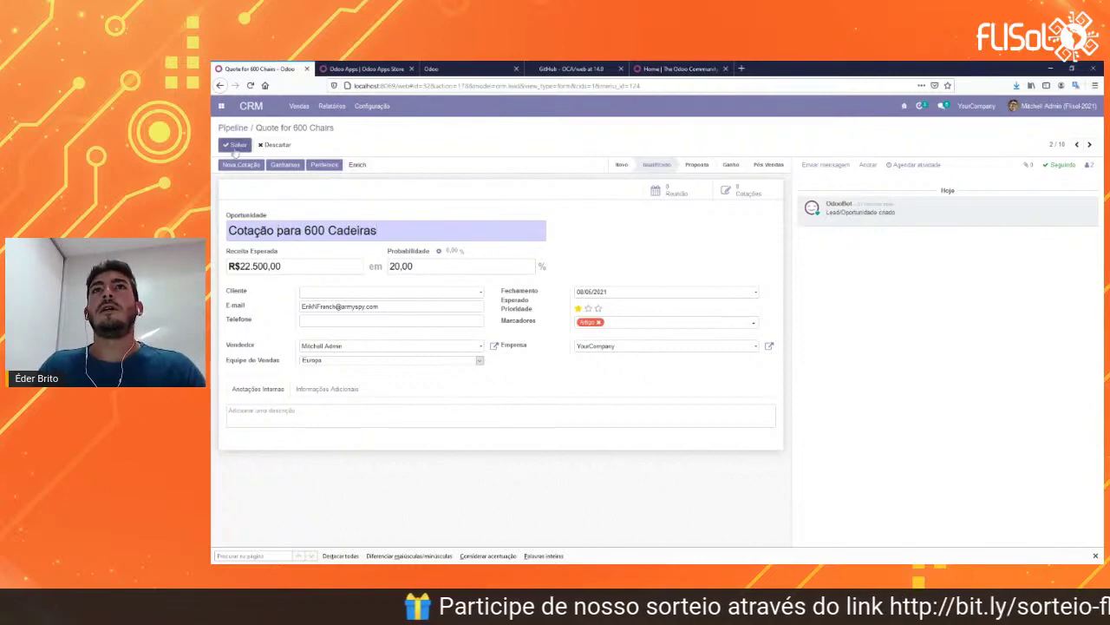
Create a new quotation from the opportunity with the option Criar um novo cliente, and add a product line.
click(245, 168)
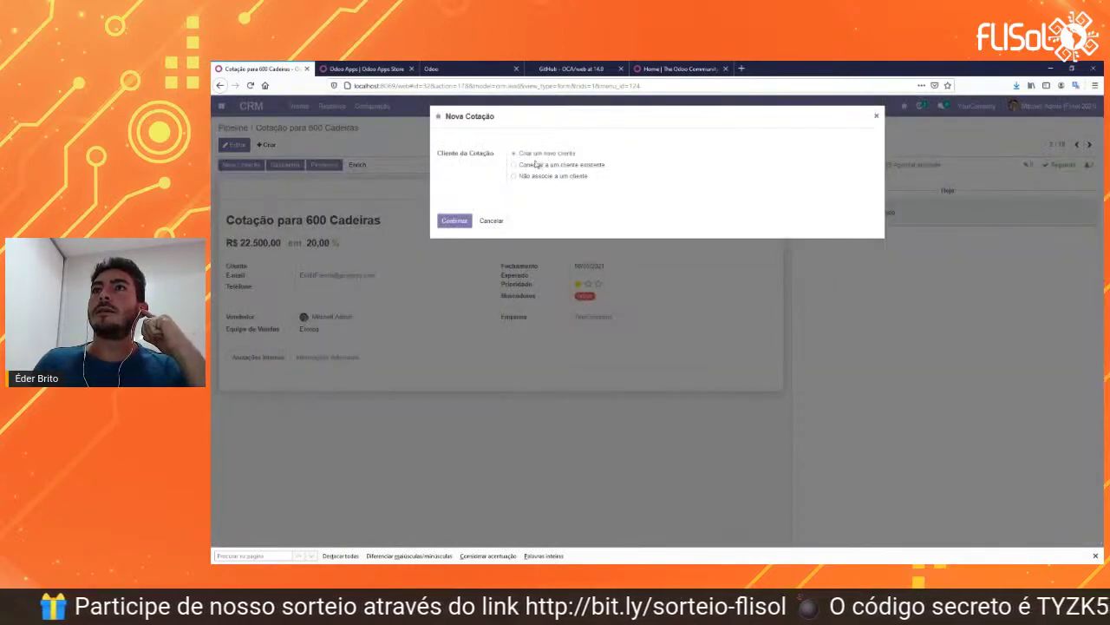
click(453, 220)
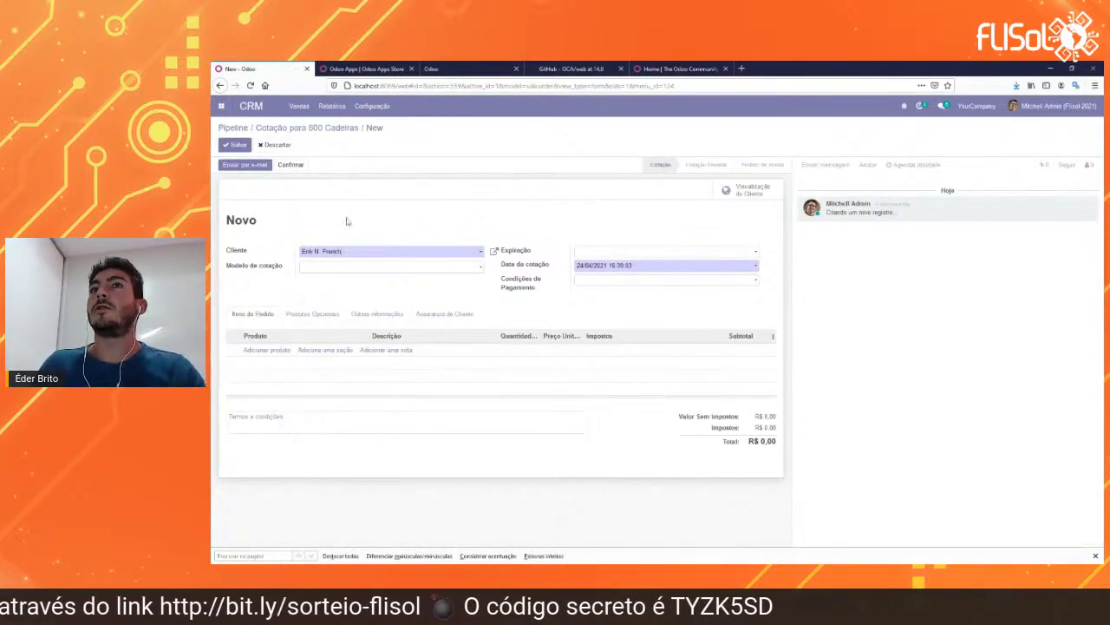
click(284, 356)
Try to find a product matching "chair" for the new order line and clear the search text.
text(c)
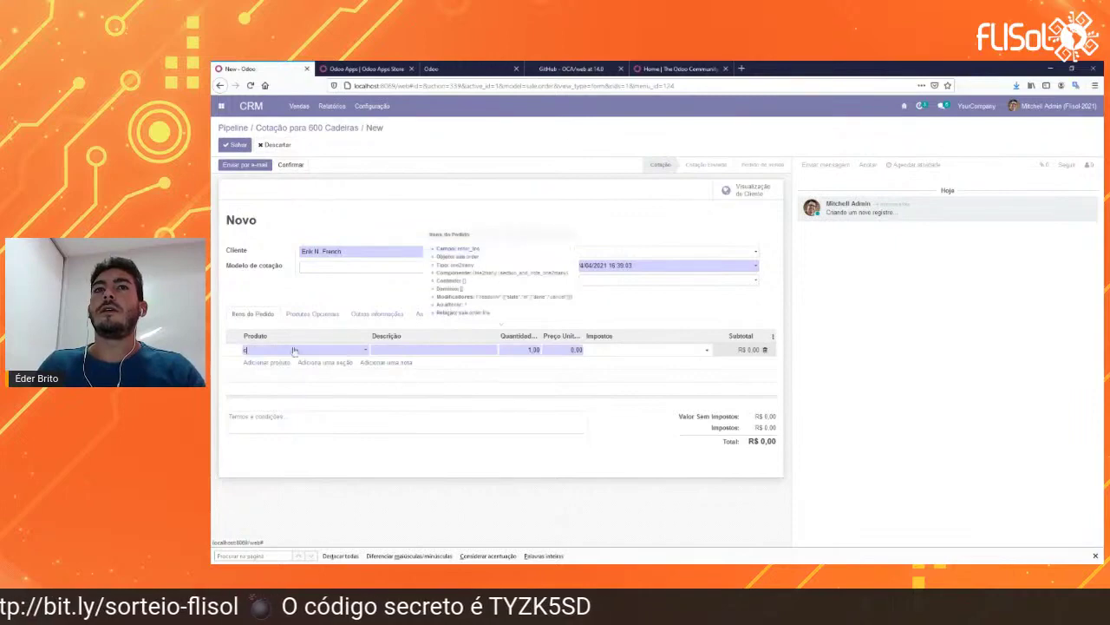
text(hair)
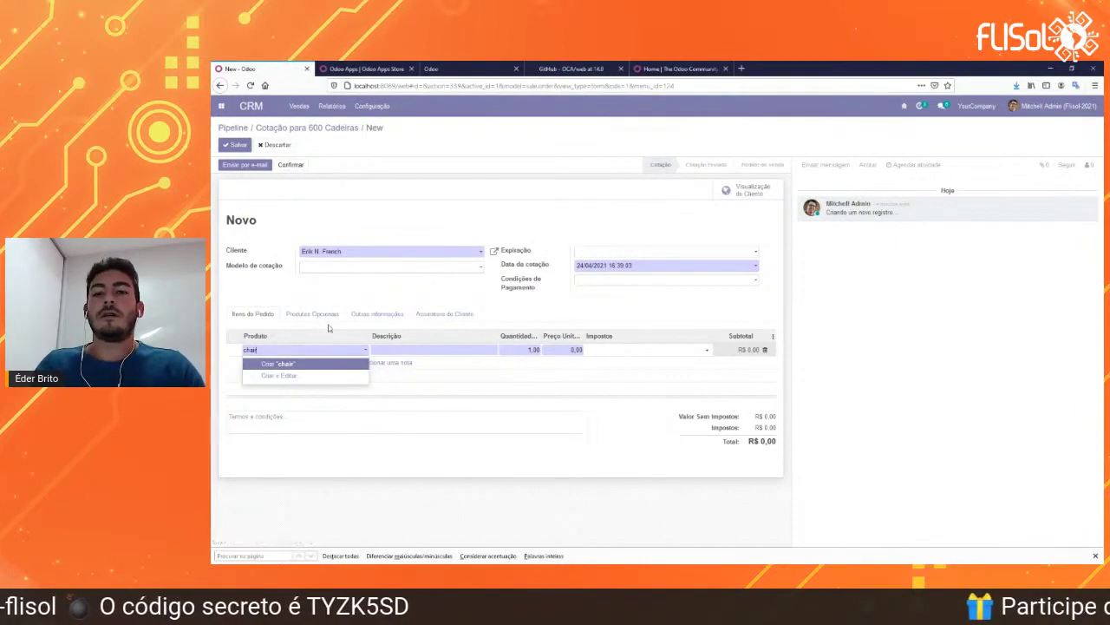
key(BackSpace)
key(BackSpace)
key(BackSpace)
key(BackSpace)
key(BackSpace)
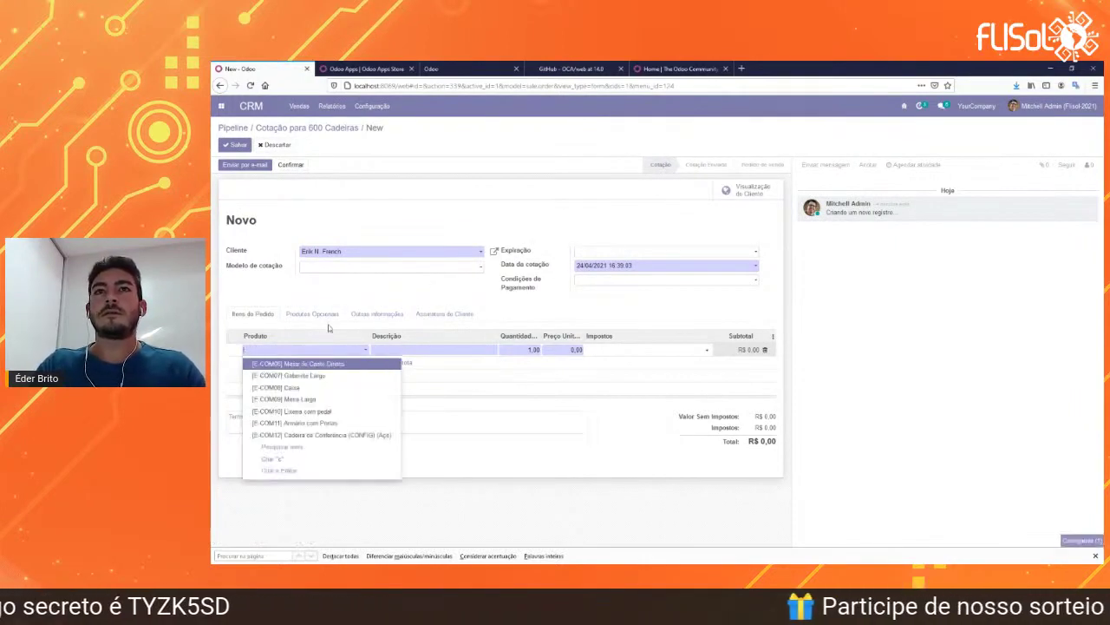
Add the product Cadeira de Conferência (CONFIG) (Aço) to the quotation line with a quantity of 600 and save the quotation.
text(cade)
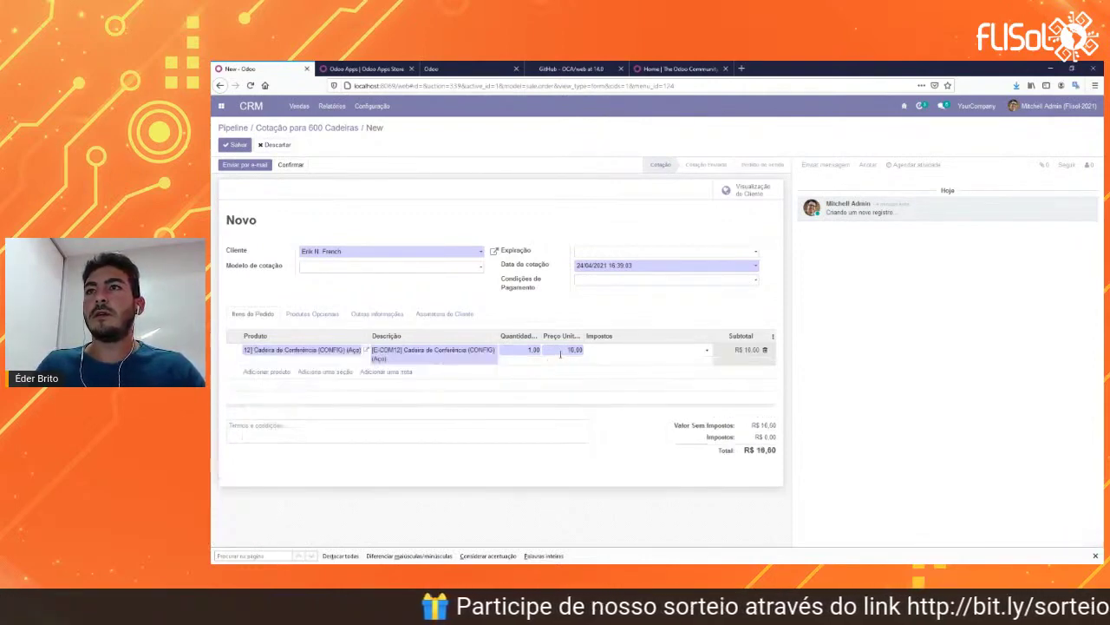
click(533, 349)
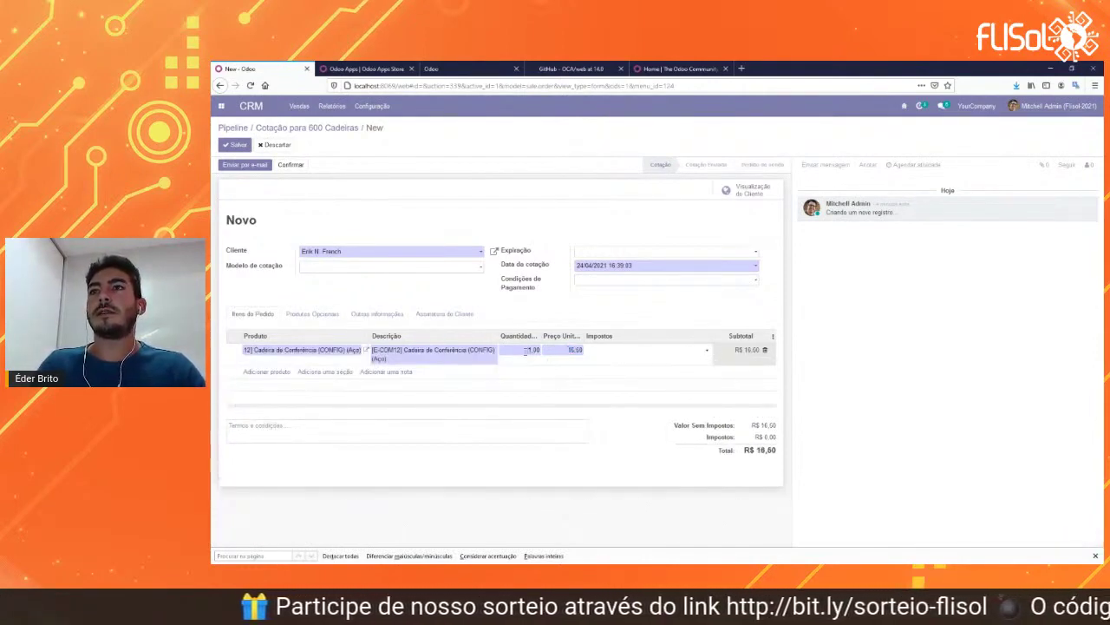
text(600)
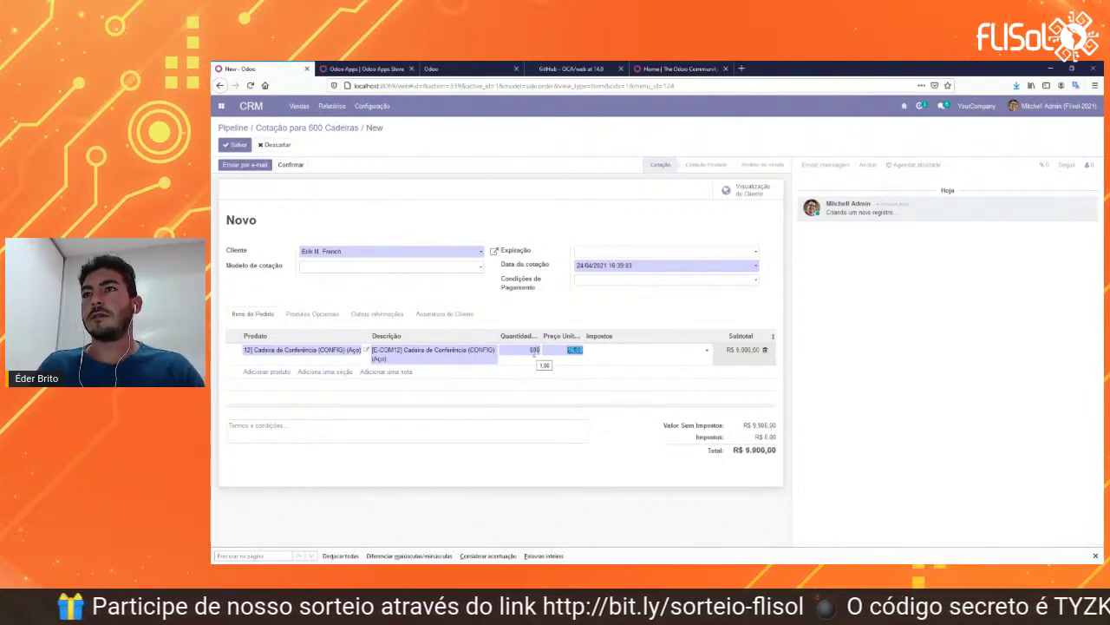
click(230, 182)
click(234, 145)
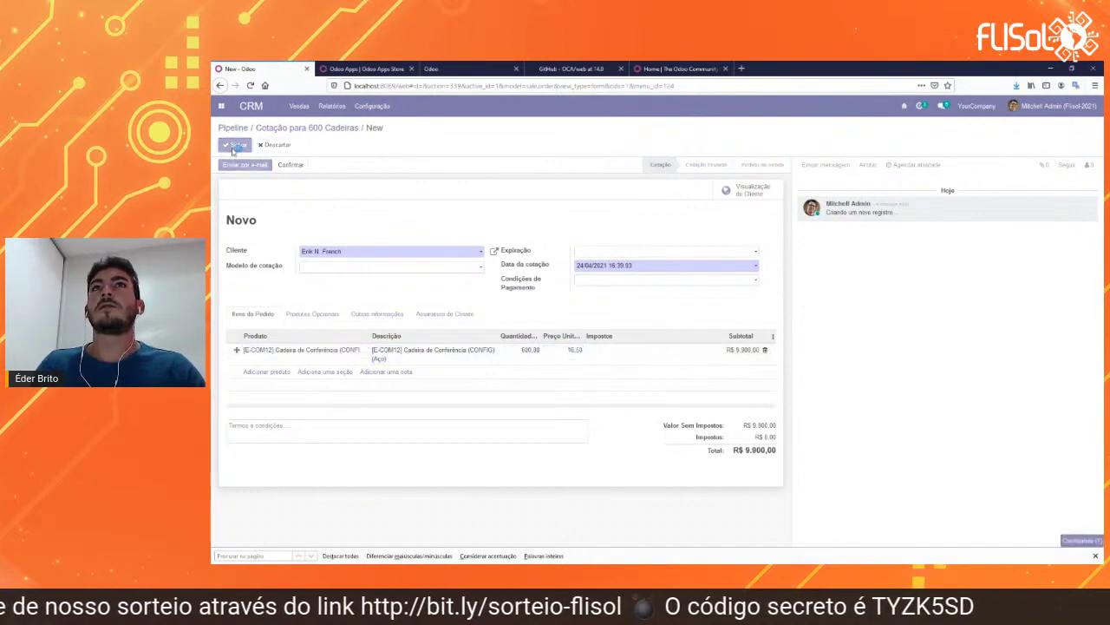
Review the quotation linked to the opportunity "Cotação para 600 Cadeiras" and return to the opportunity.
click(338, 128)
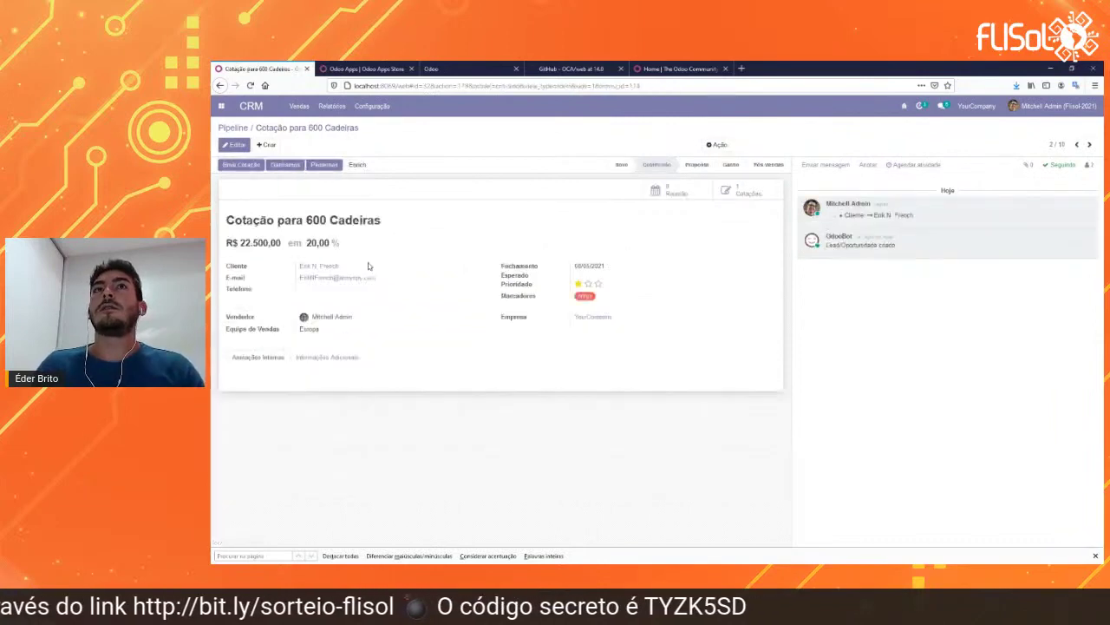
click(749, 196)
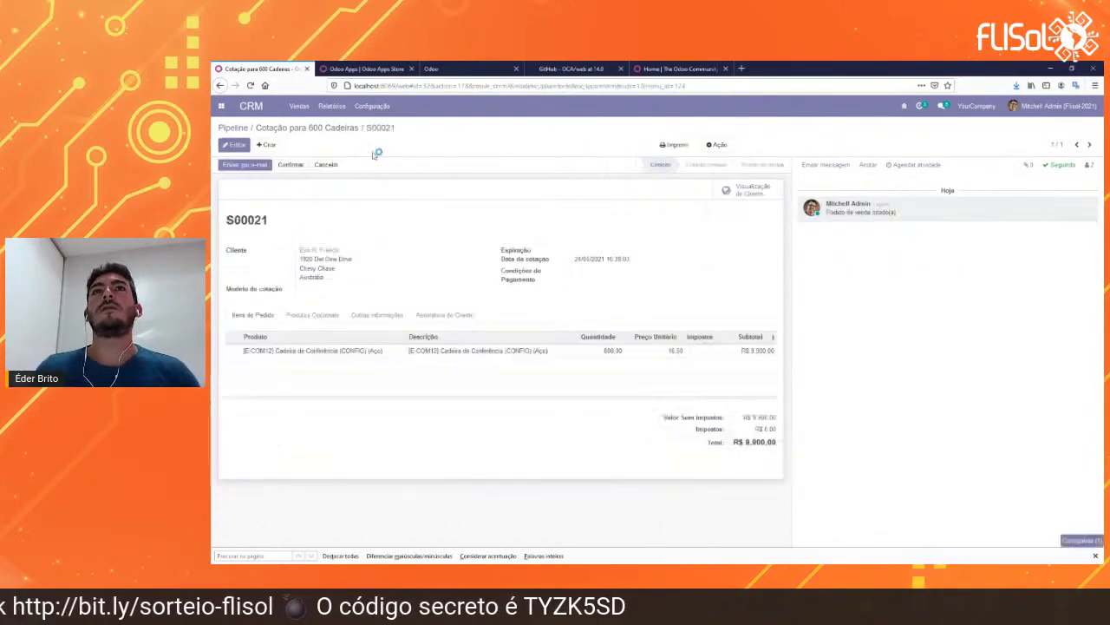
click(333, 127)
Create another quotation from the opportunity with 10 units of Mesa de Canto Direita.
click(235, 164)
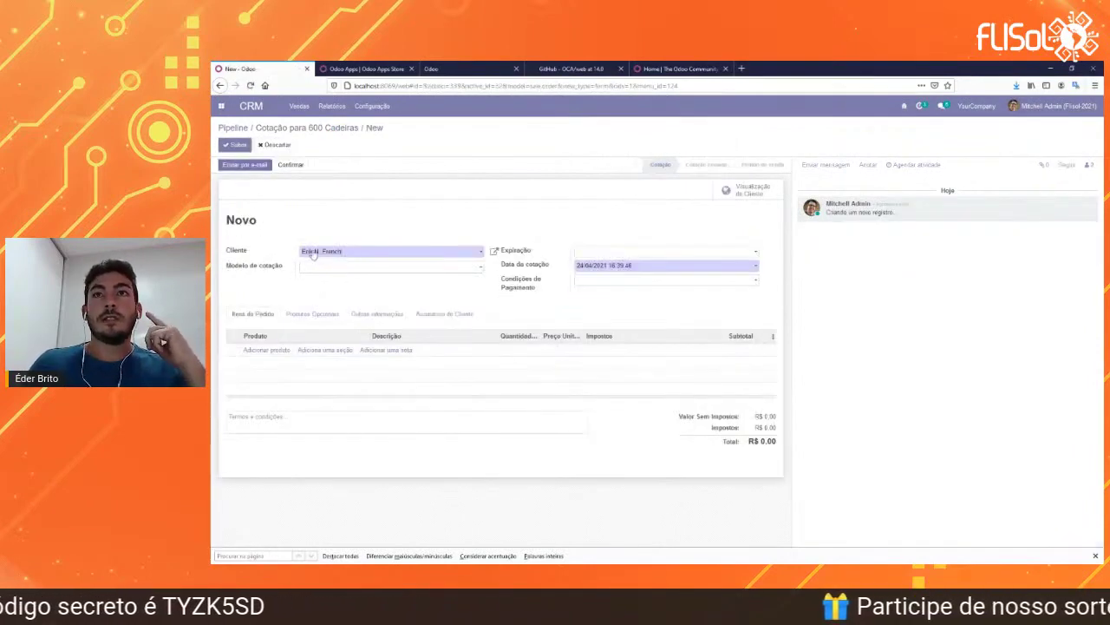
click(284, 350)
click(312, 351)
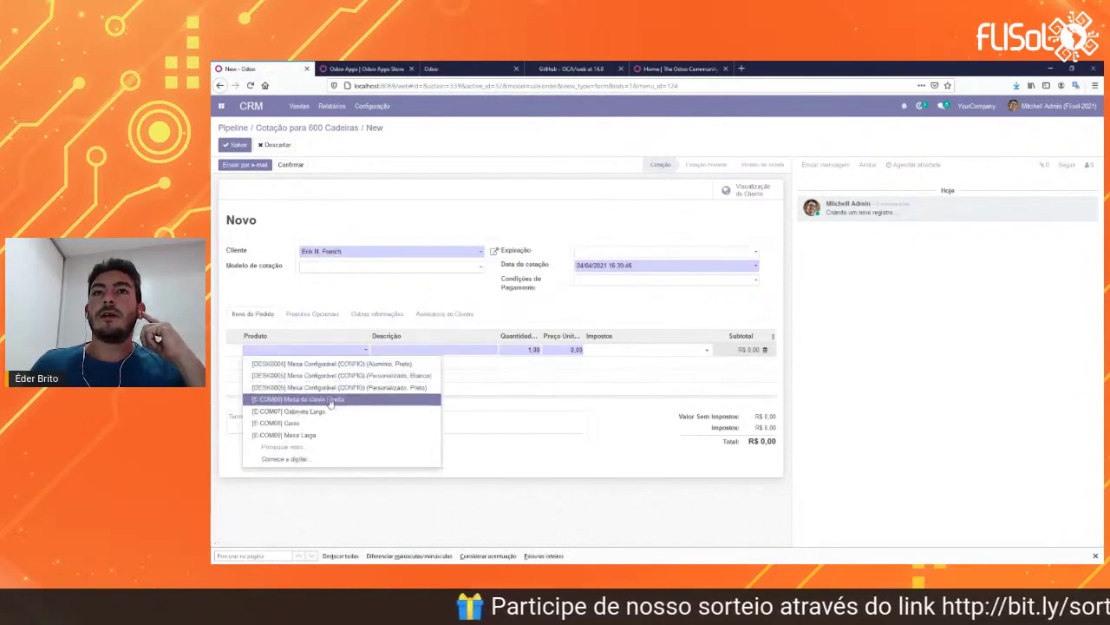
click(332, 400)
click(542, 350)
text(10)
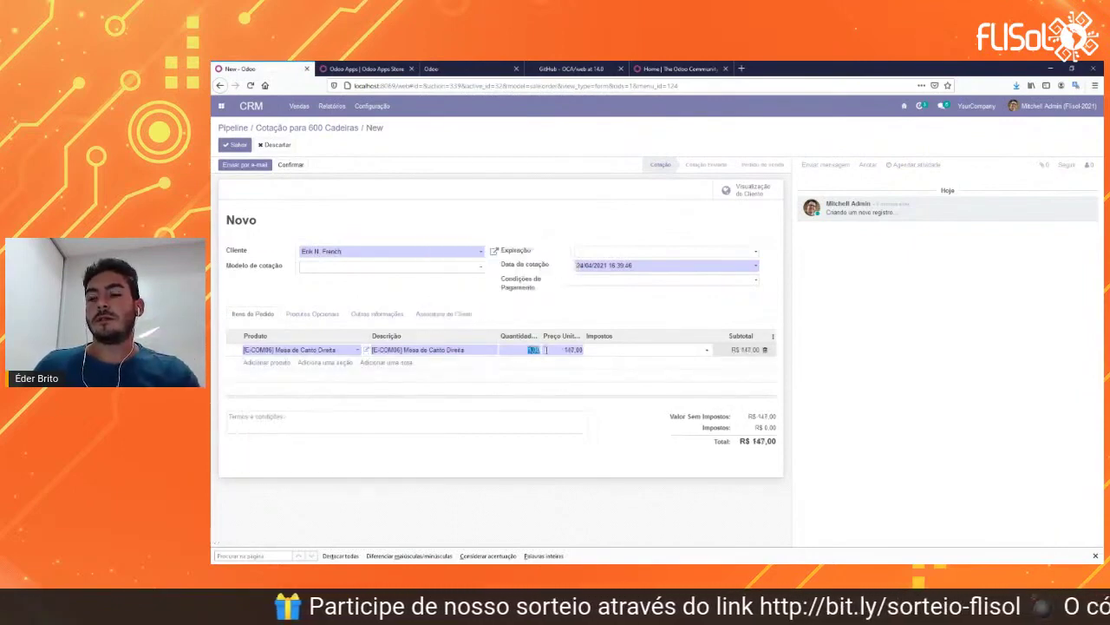
click(558, 298)
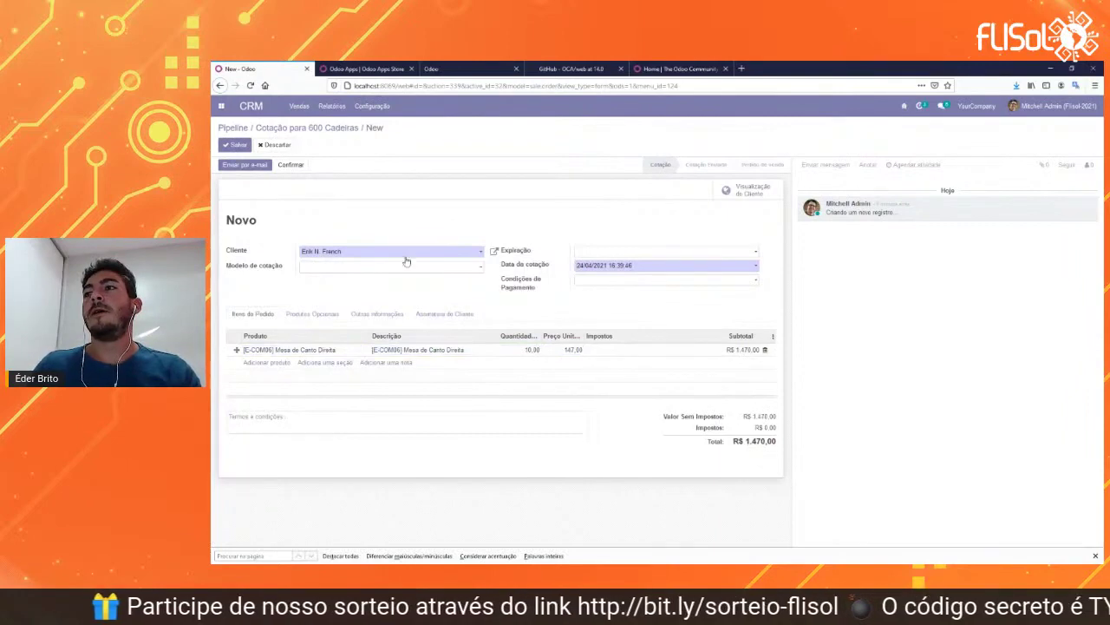
Review the list of quotations linked to the opportunity "Cotação para 600 Cadeiras" and return to the opportunity.
click(304, 129)
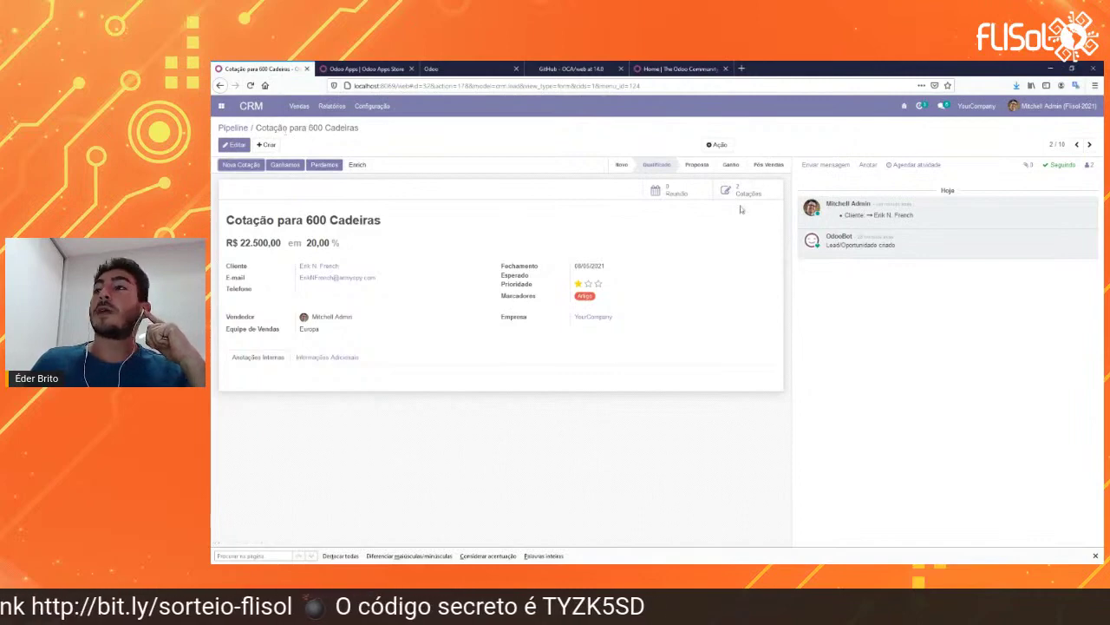
click(748, 193)
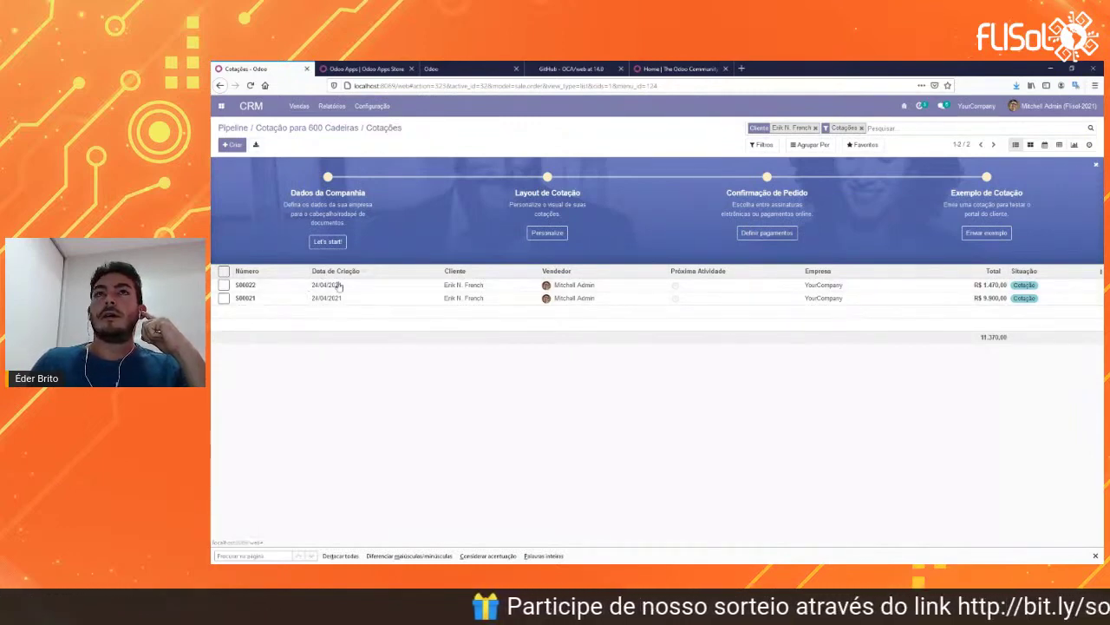
click(278, 128)
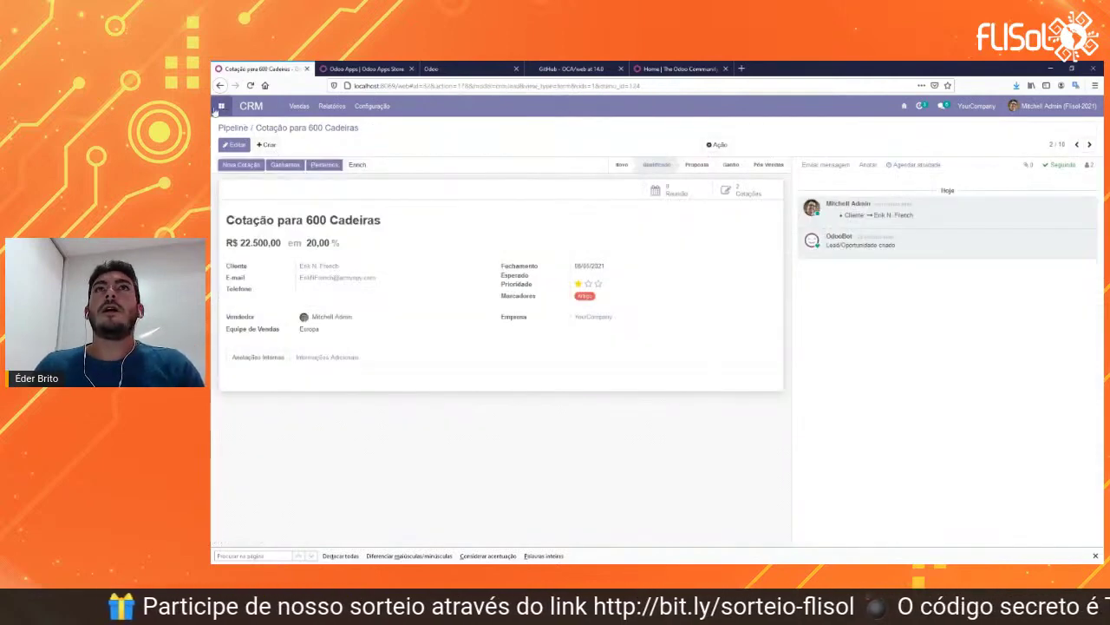
Switch to the Vendas app and confirm the quotation for 600 Cadeira de Conferência as a sales order.
click(221, 106)
click(764, 187)
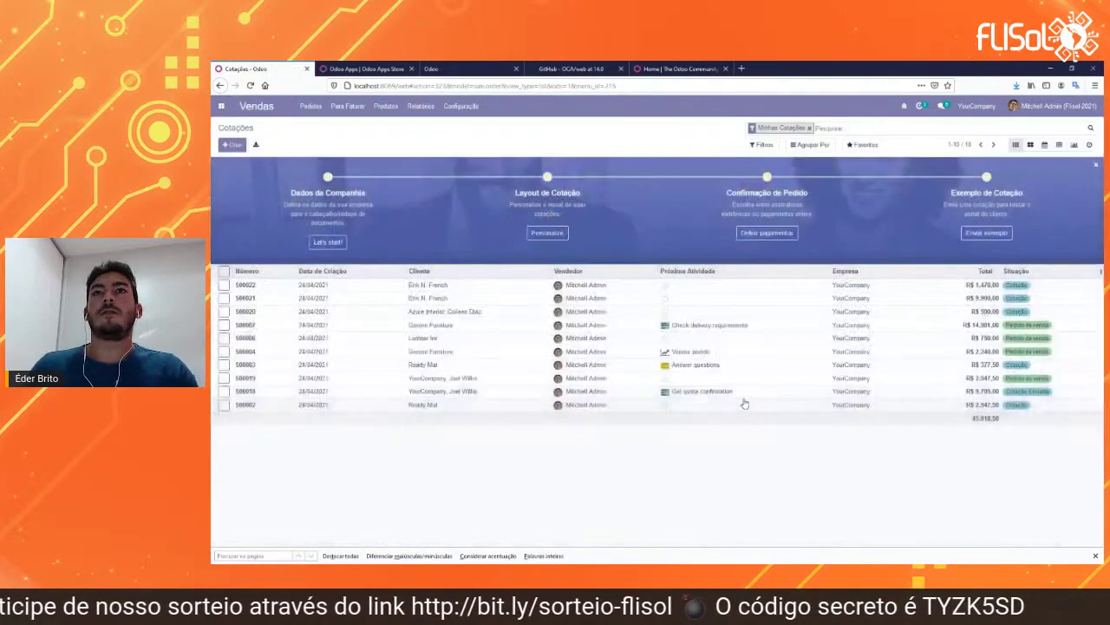
click(489, 299)
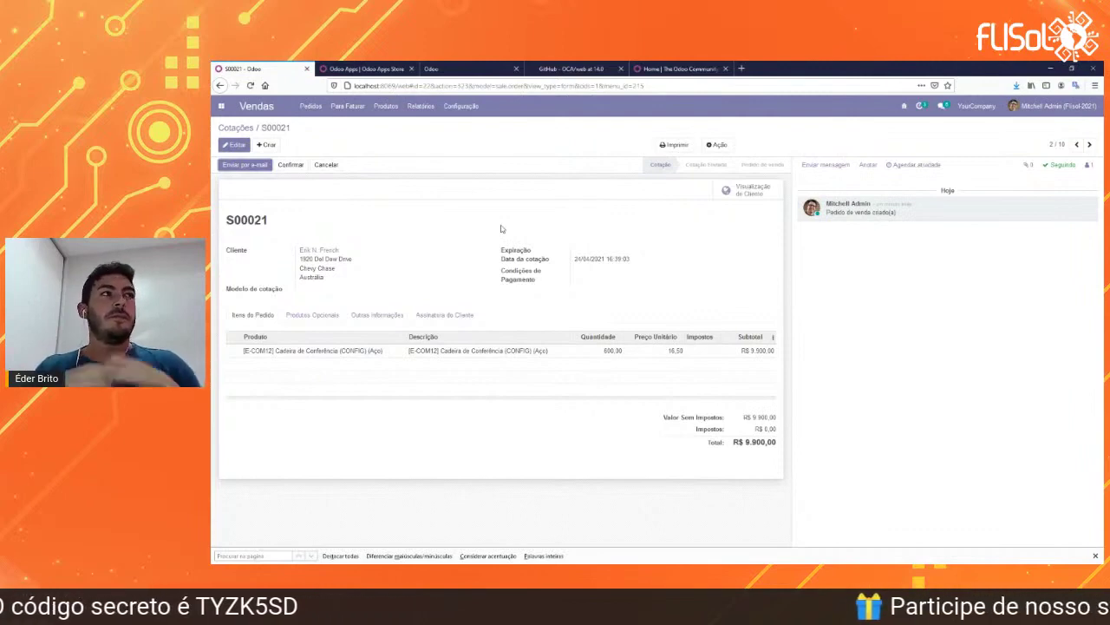
click(292, 164)
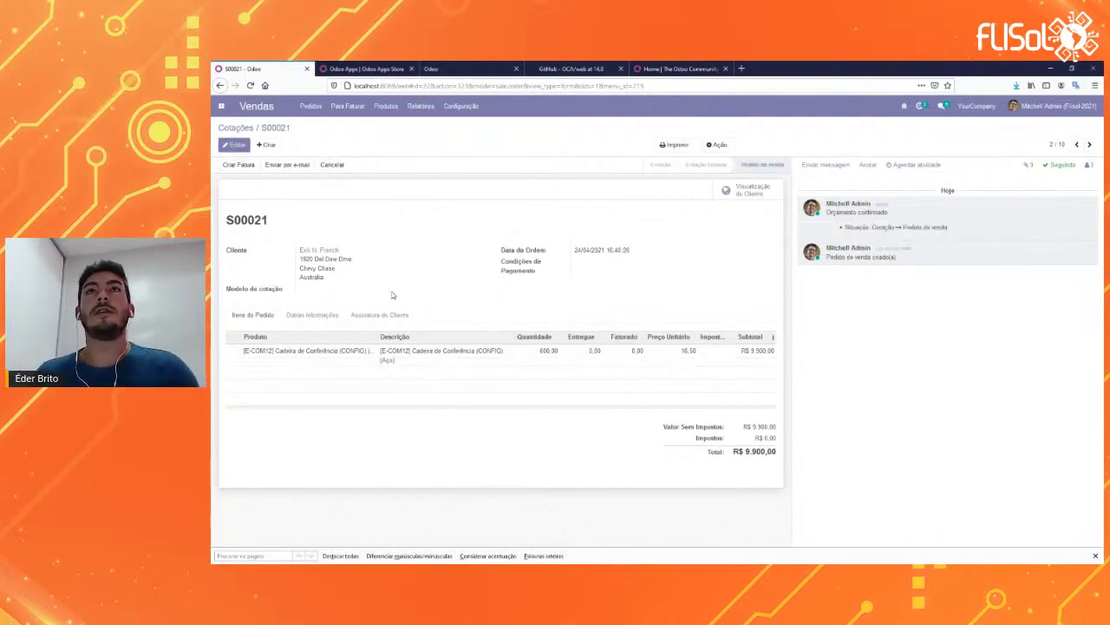
Return to the opportunity "Cotação para 600 Cadeiras" in CRM and open its linked sales order.
click(221, 106)
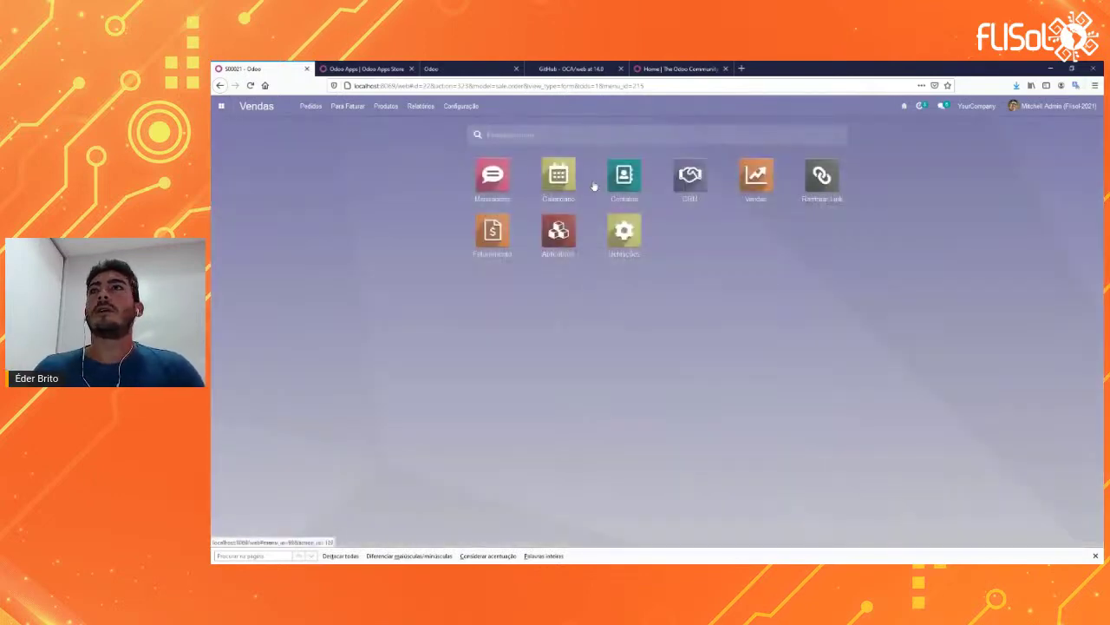
click(690, 178)
click(450, 219)
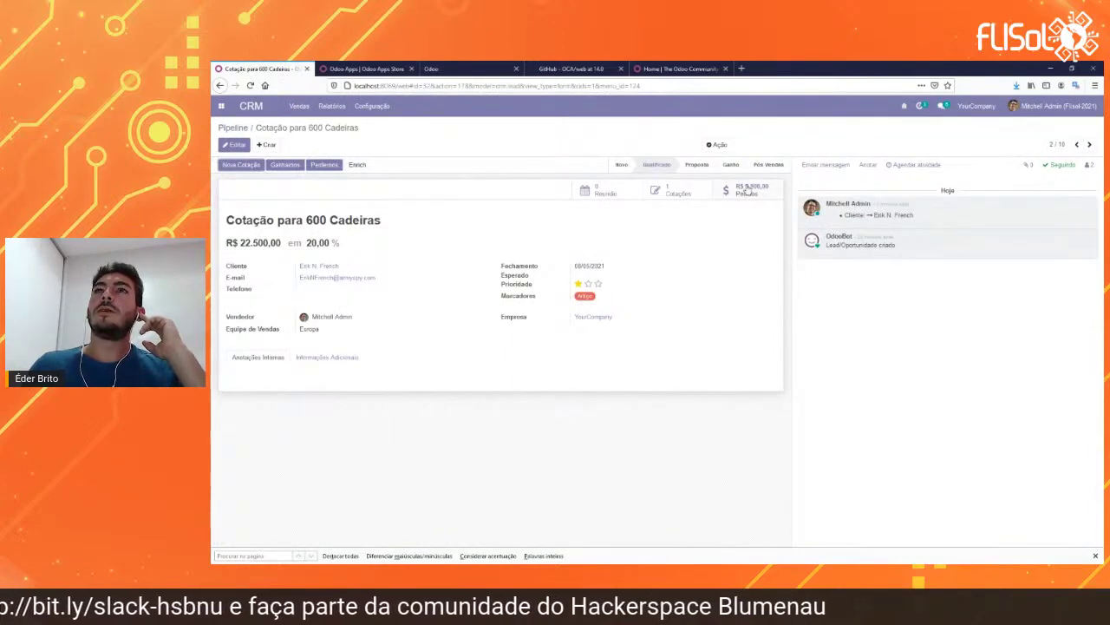
click(733, 211)
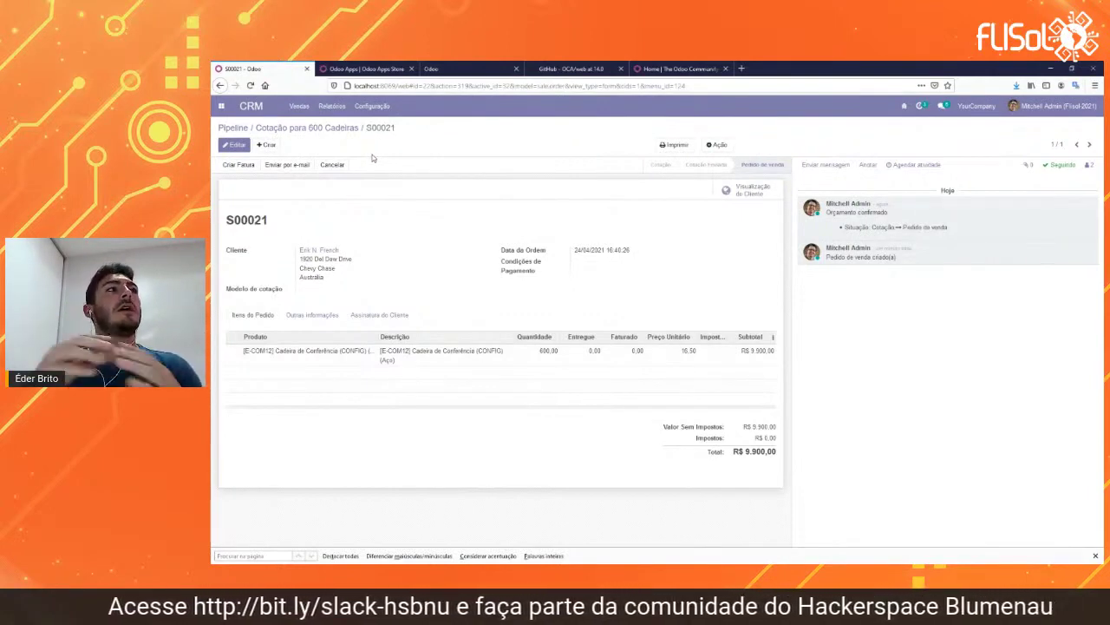
Start an invoice for the sales order with the option Baixar pagamento (porcentagem) set to 10%.
click(239, 165)
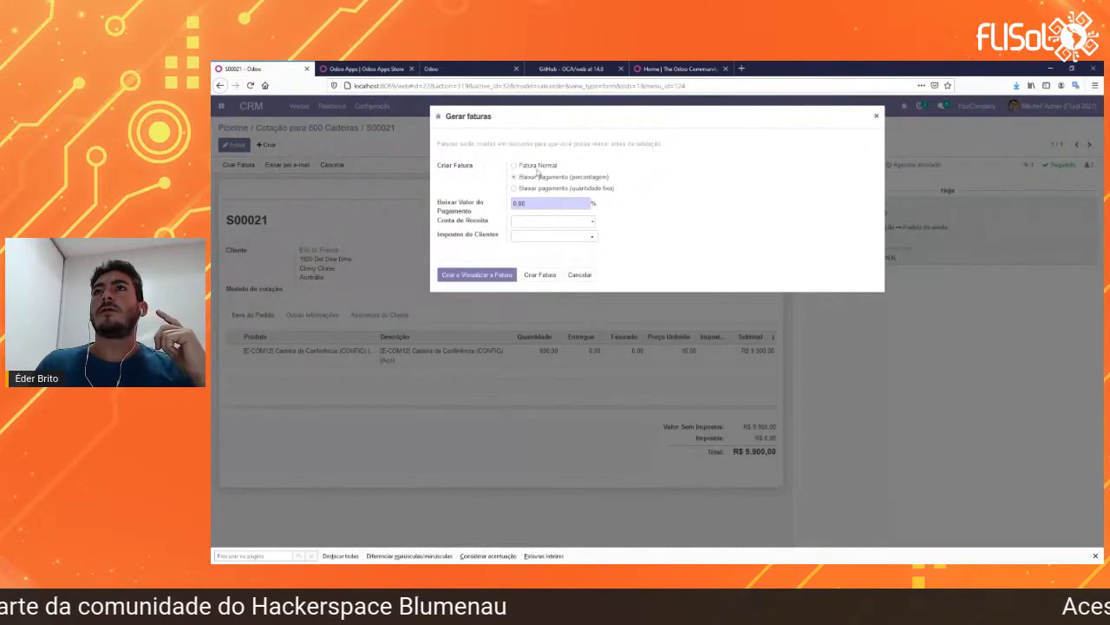
click(515, 165)
click(542, 178)
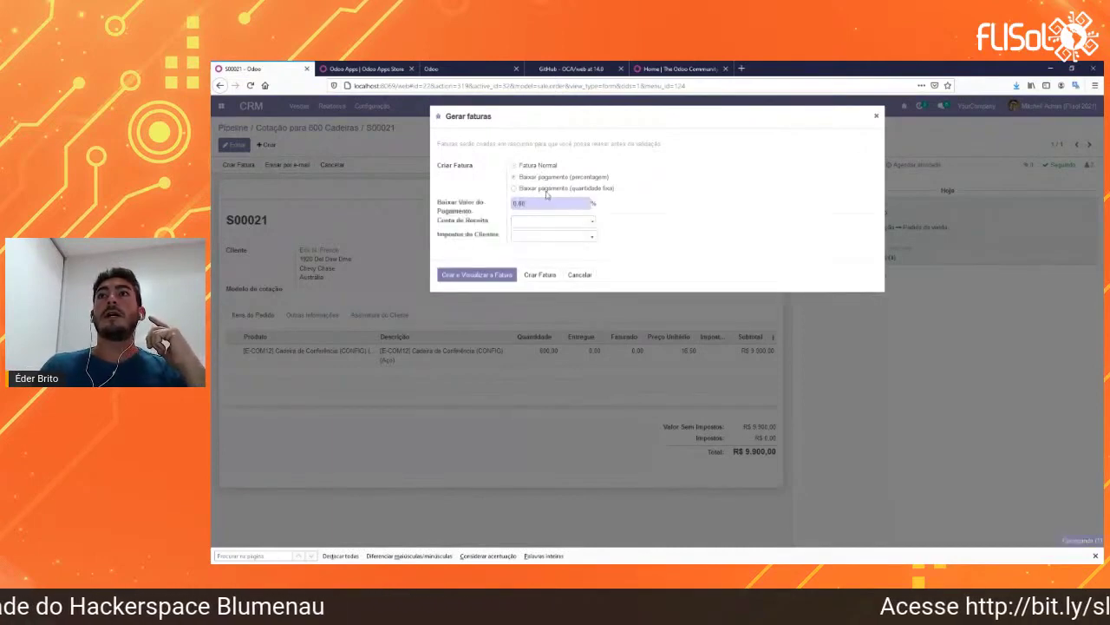
click(463, 206)
text(10)
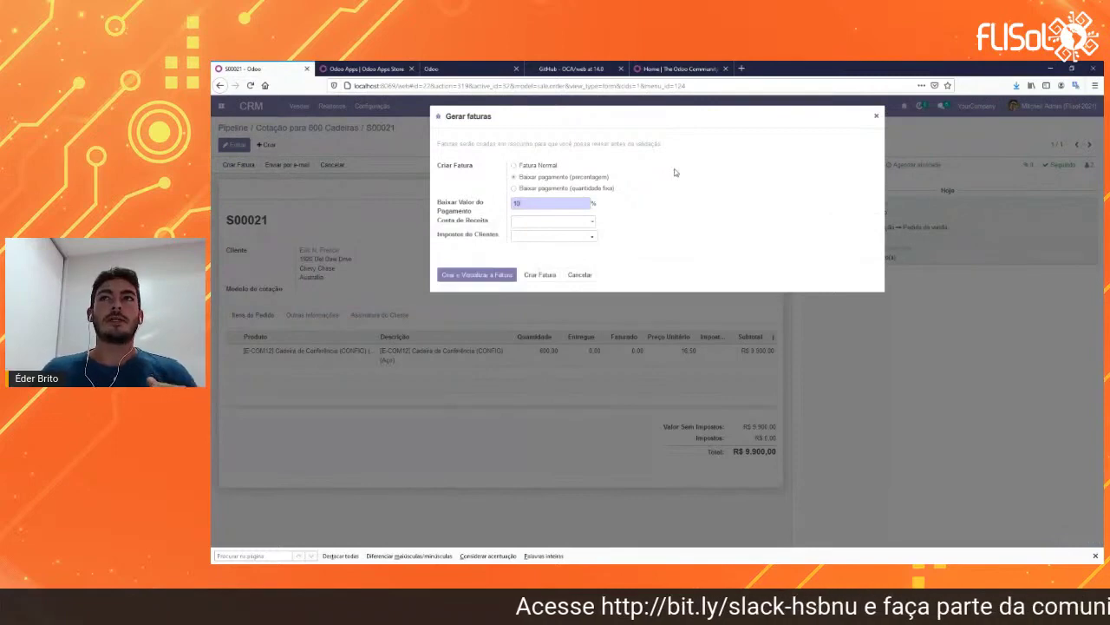
Try to create and view the sales order's invoice as Fatura Normal, and leave the invoice dialog.
click(528, 167)
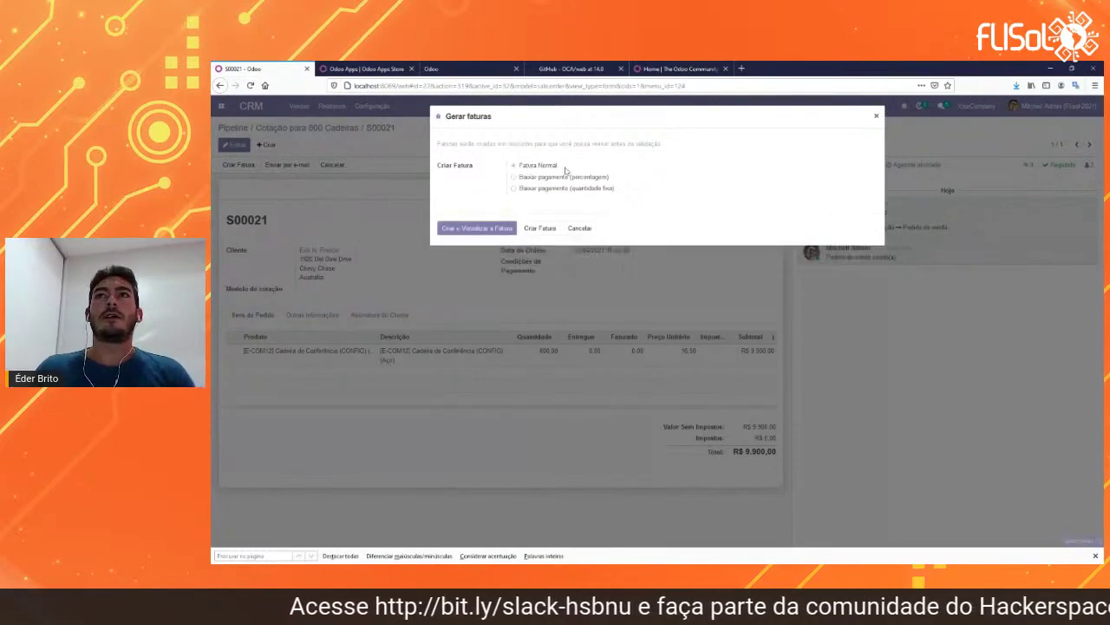
click(485, 228)
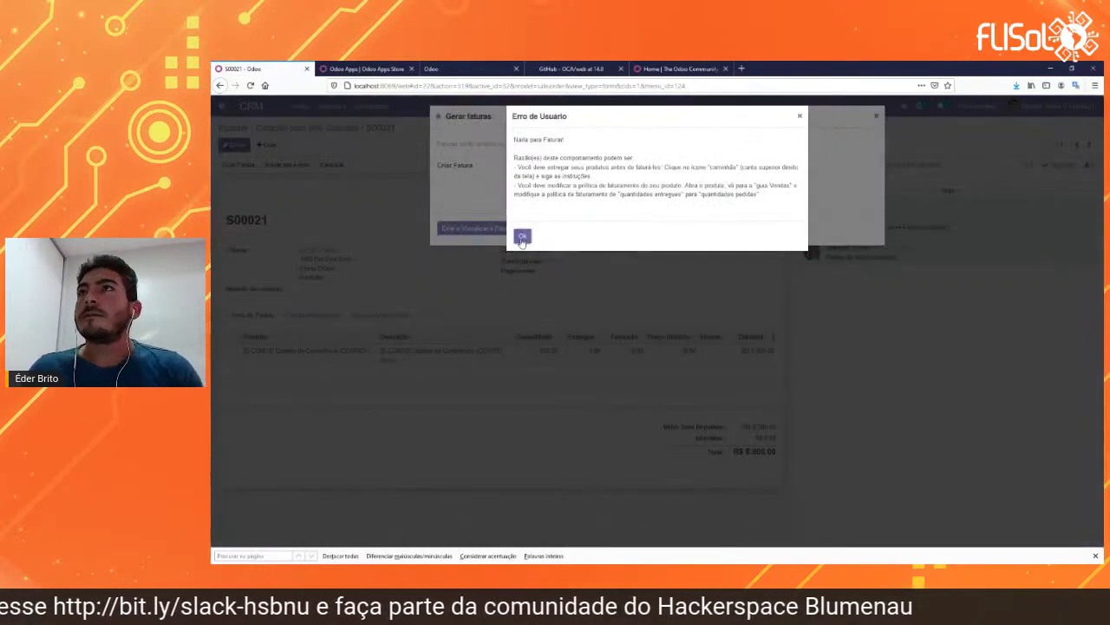
click(522, 237)
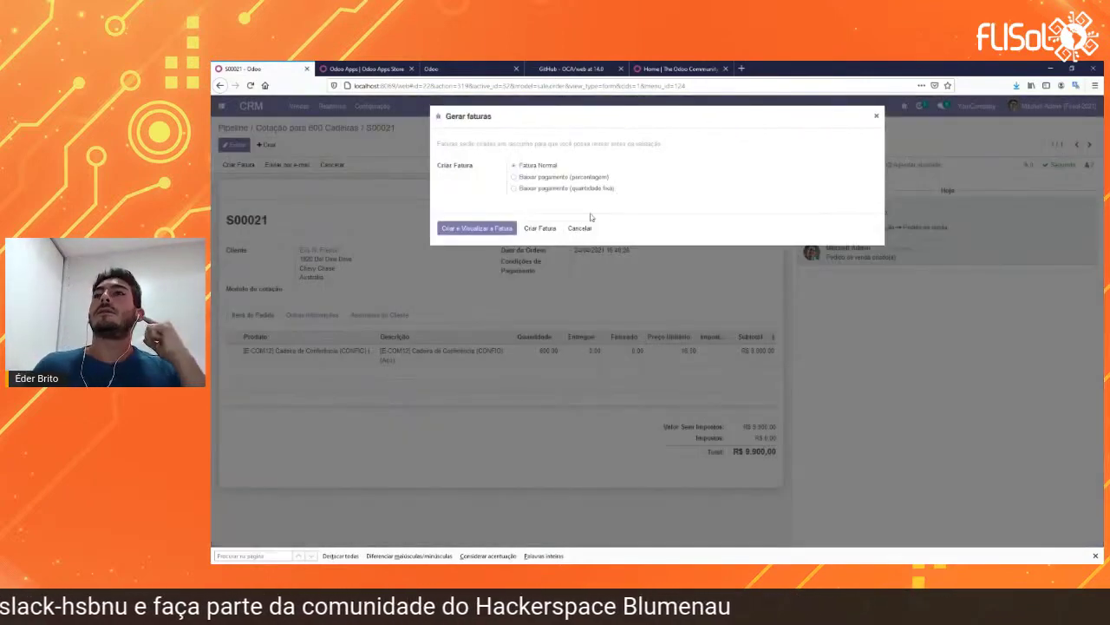
click(579, 228)
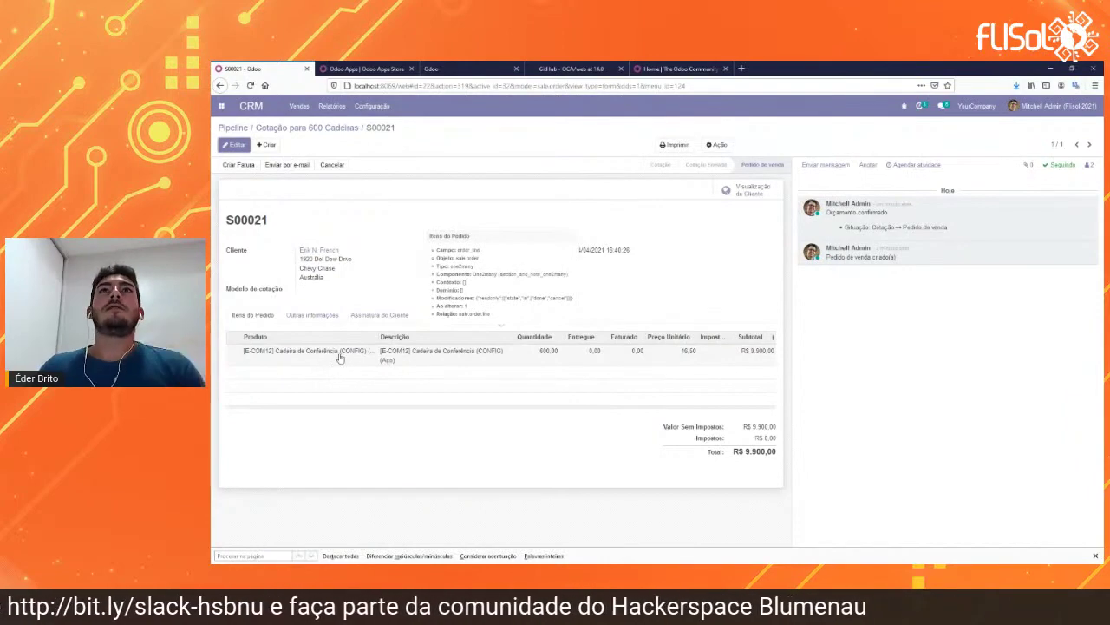
Create a customer invoice in the Faturamento app for the same customer as the chair order and save it.
click(222, 105)
click(494, 233)
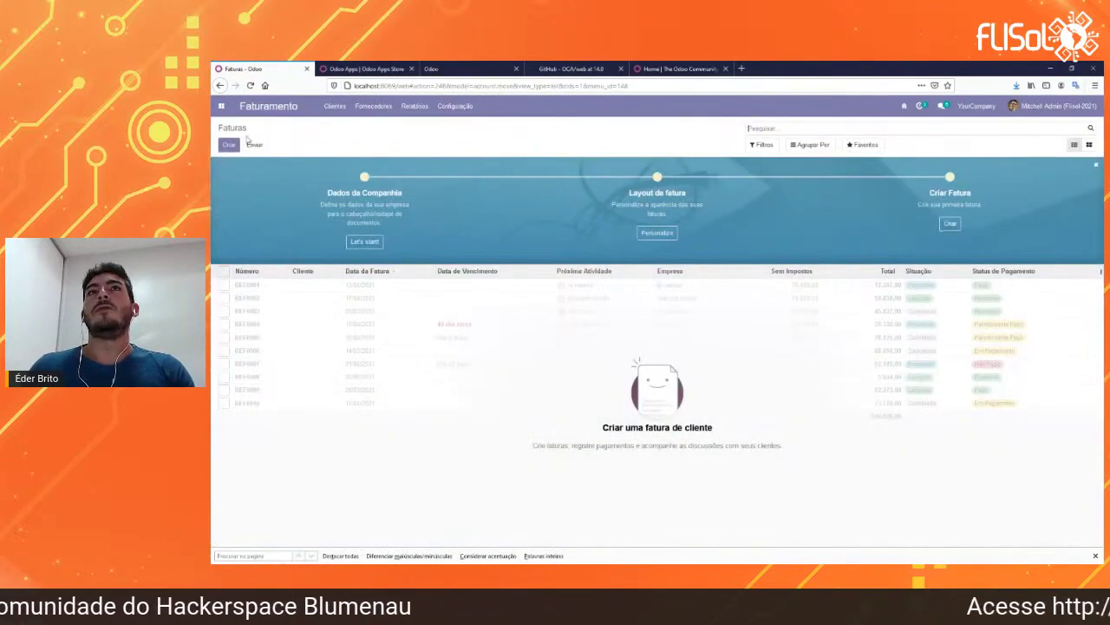
click(231, 145)
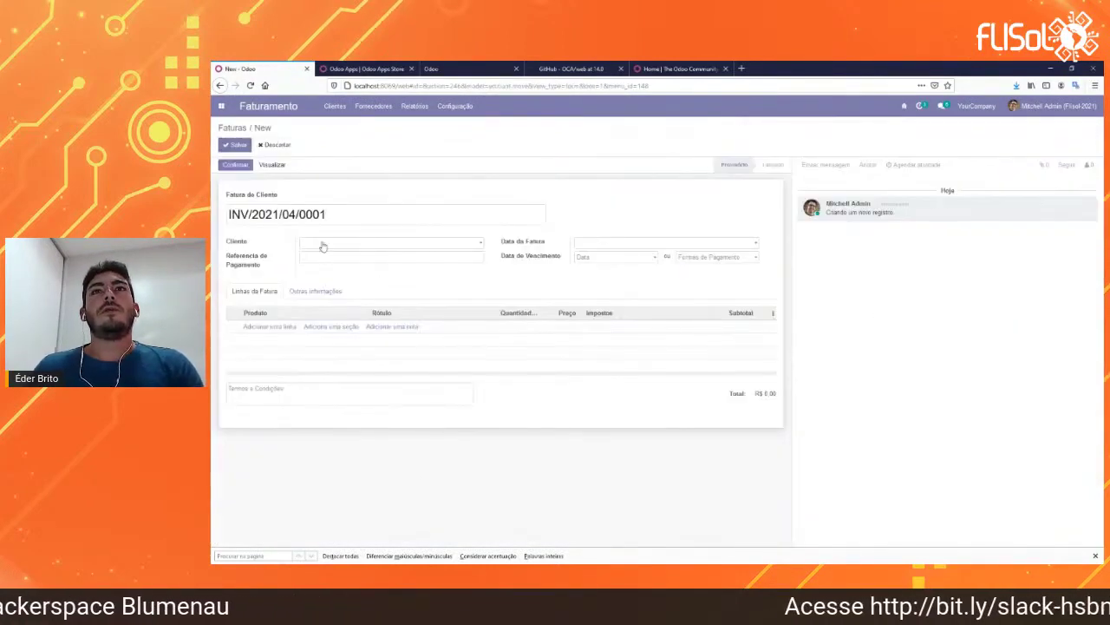
click(324, 243)
text(azu)
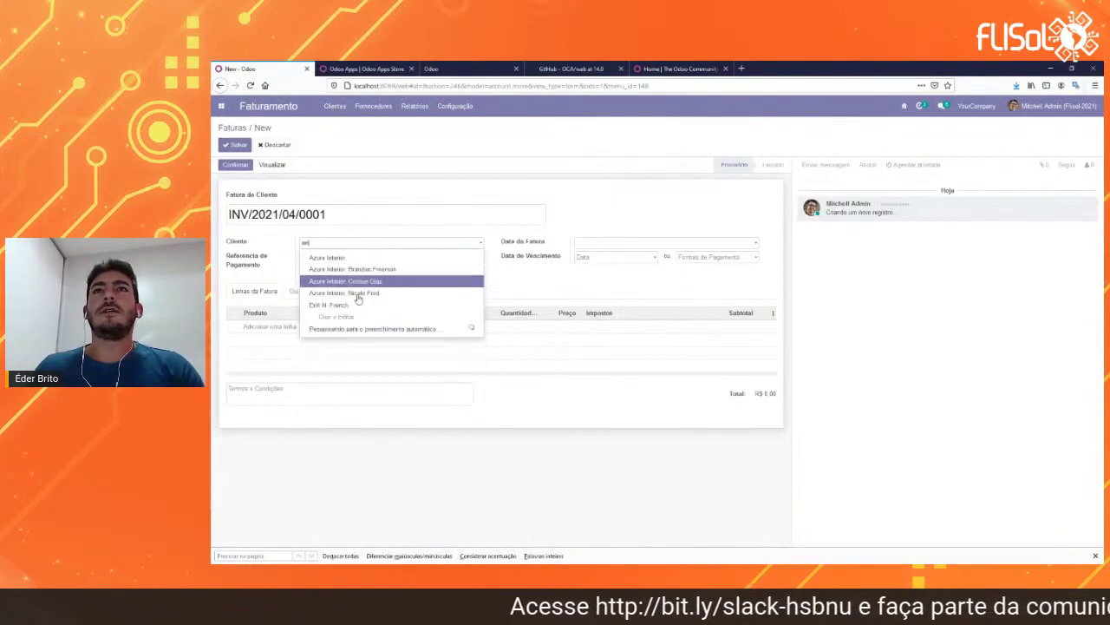
click(364, 312)
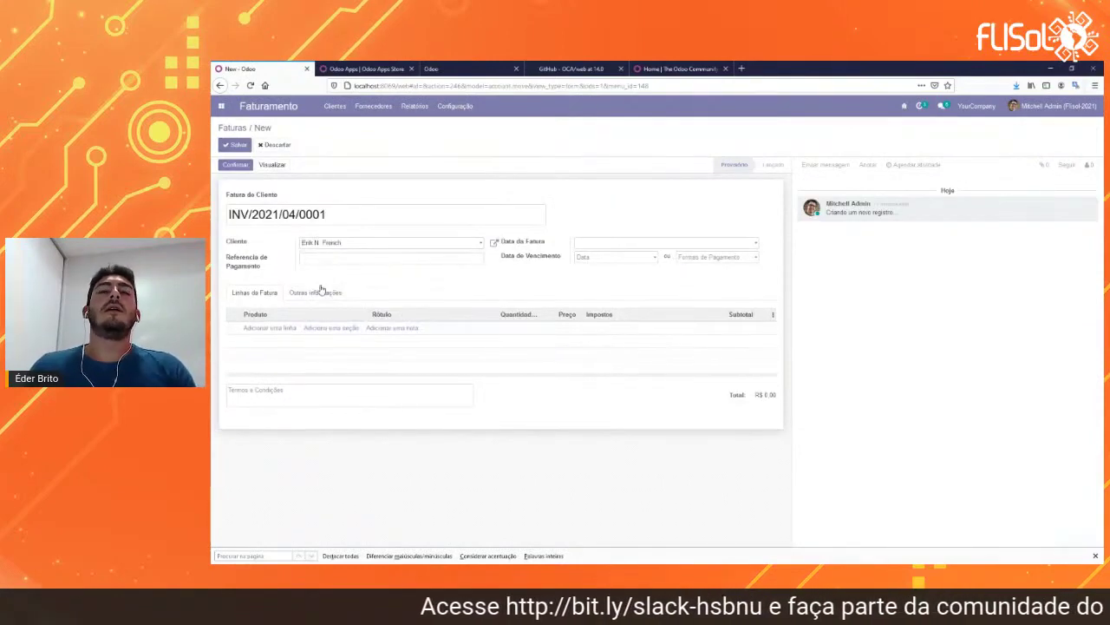
click(234, 147)
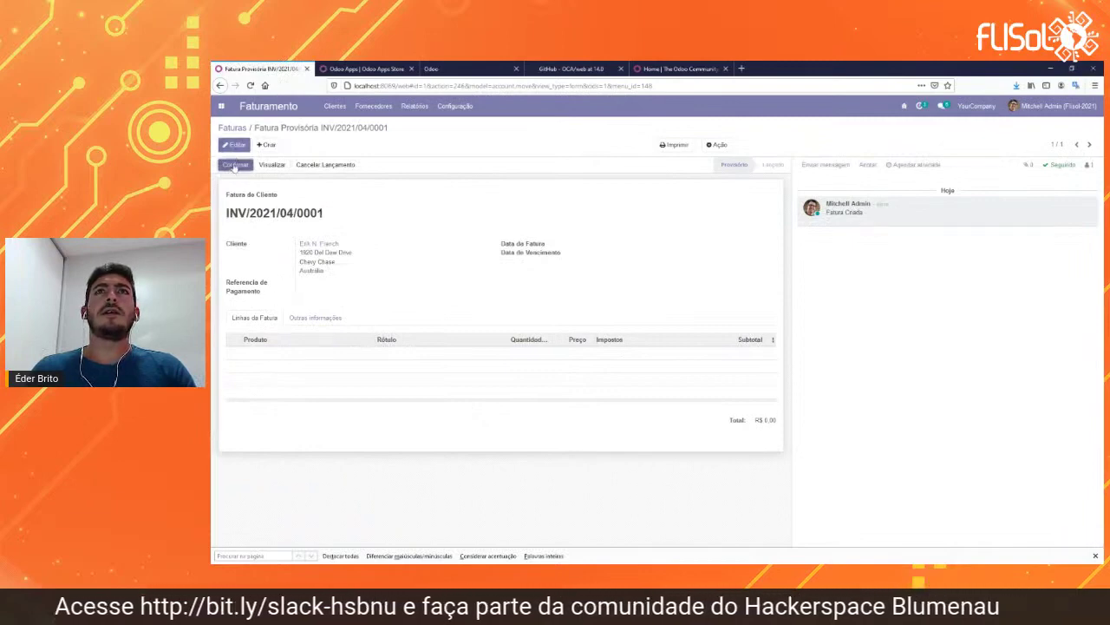
Add an invoice line for Cadeira de Escritório Preta with a quantity of 600 and save the draft invoice.
click(234, 145)
click(287, 328)
click(292, 328)
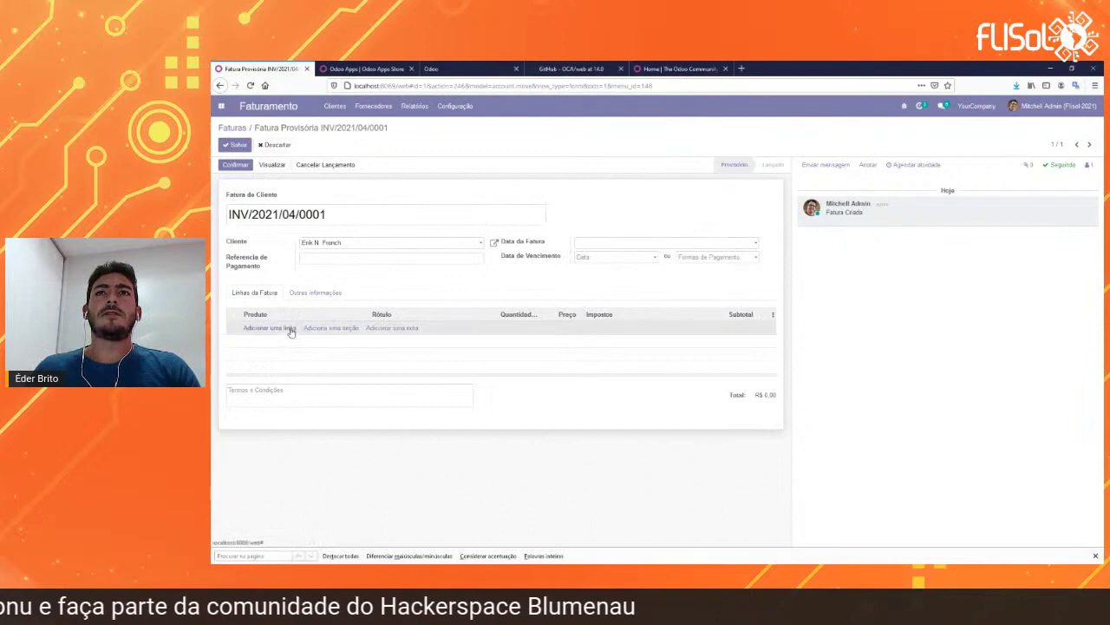
text(cad)
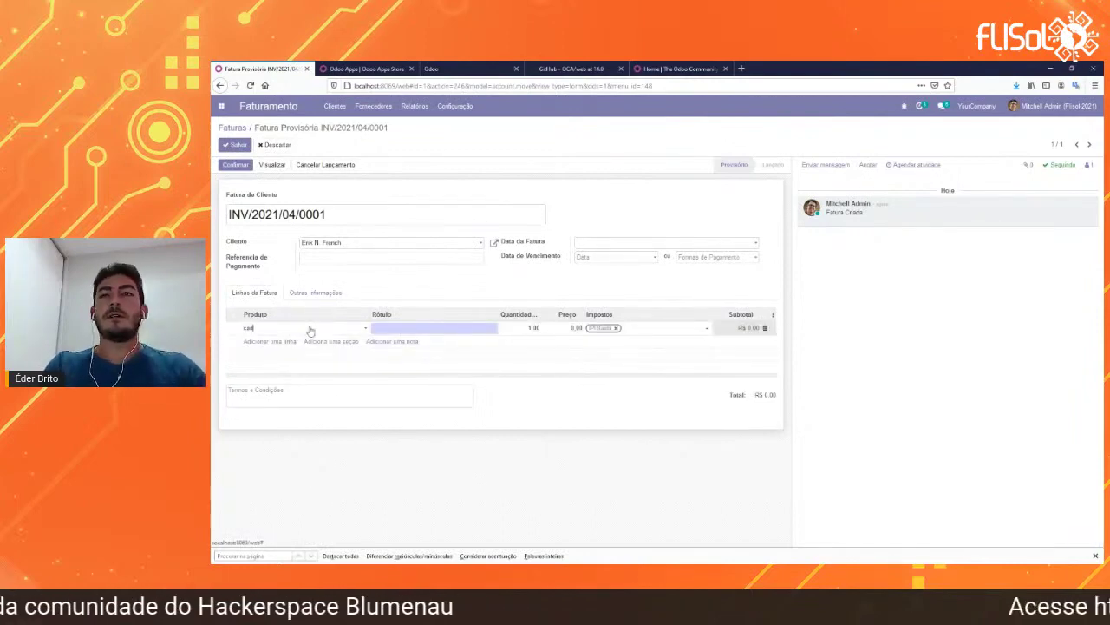
text(e)
key(Down)
key(Down)
key(Return)
key(Tab)
key(Tab)
text(600)
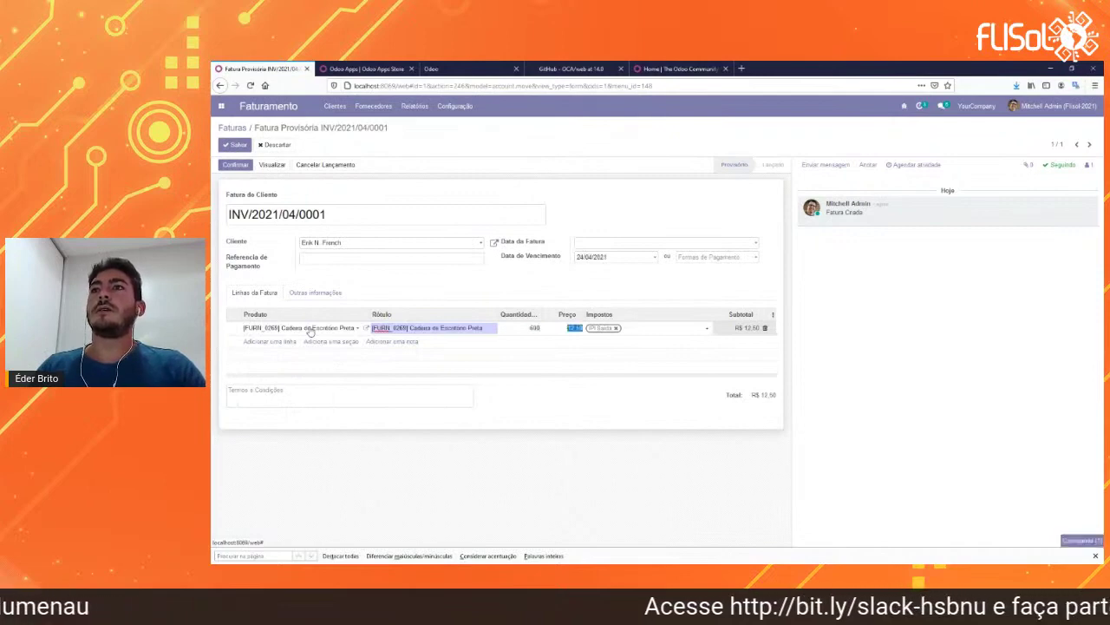
click(236, 145)
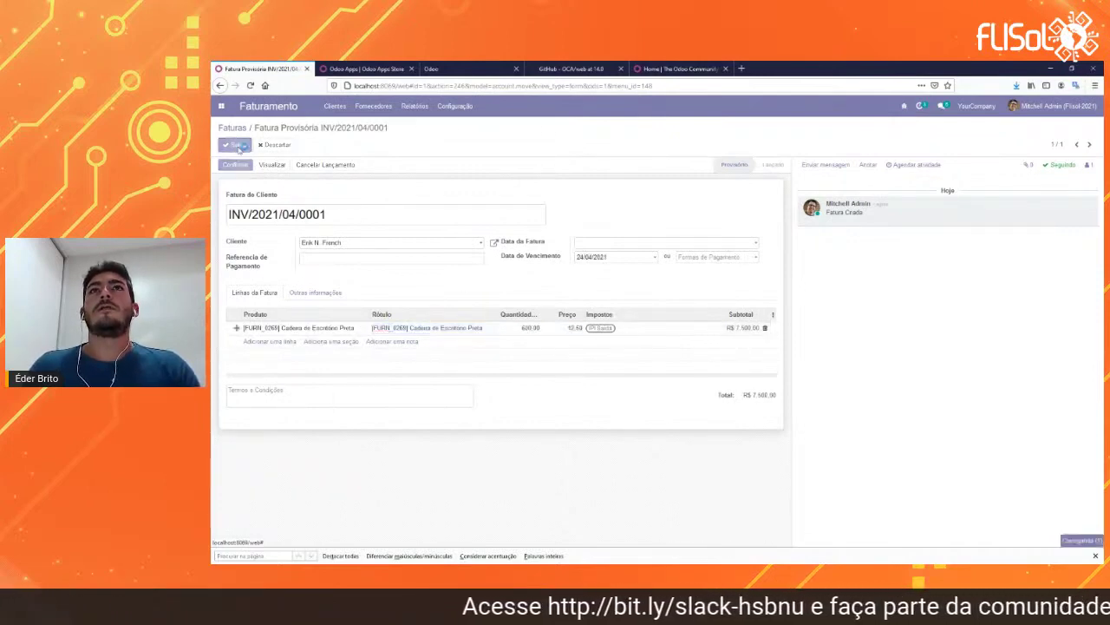
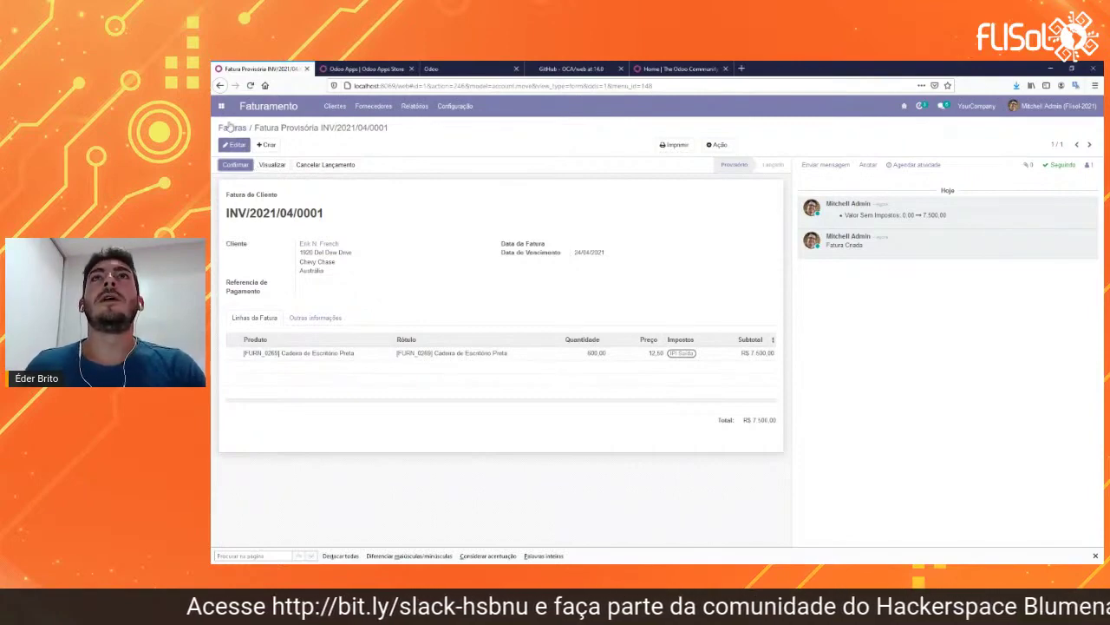
Confirm the draft customer invoice for the 600 office chairs and return to the Faturas list.
click(232, 127)
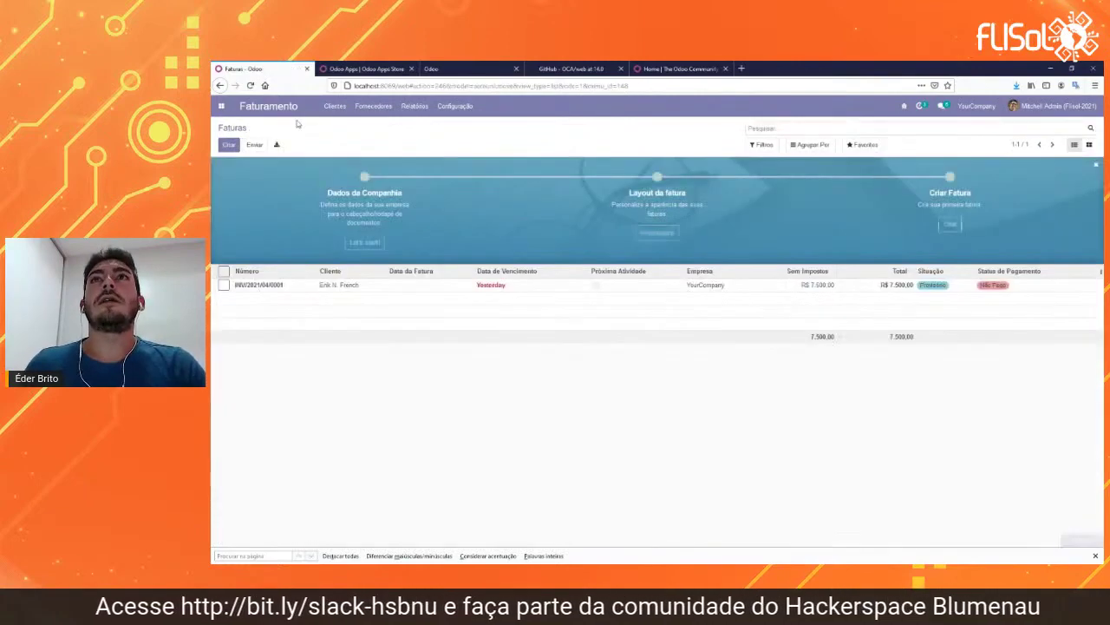
click(221, 106)
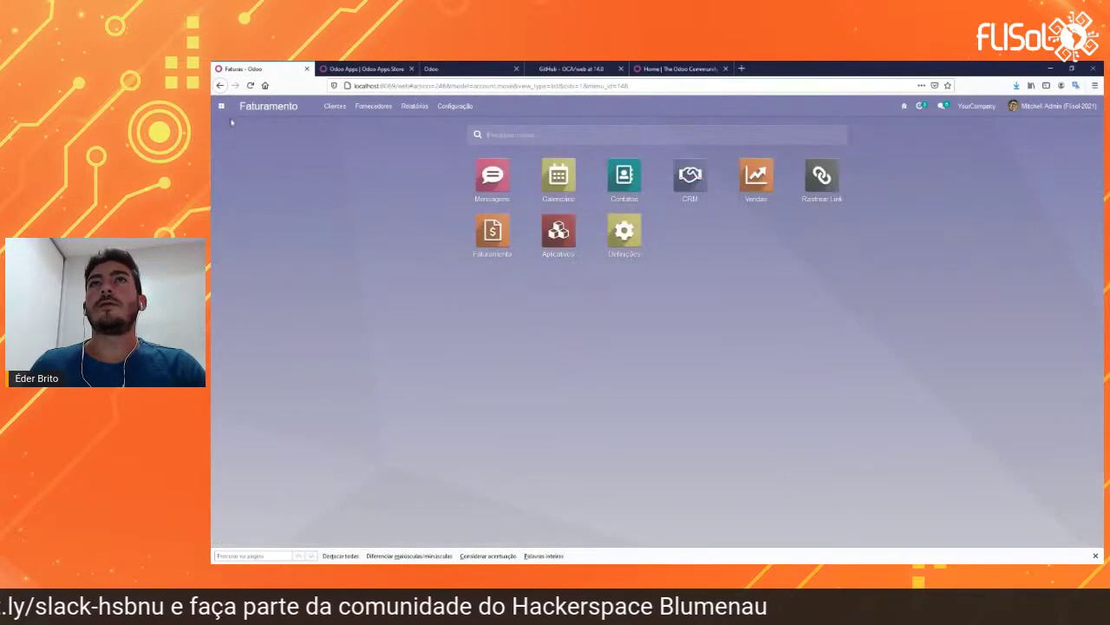
click(369, 273)
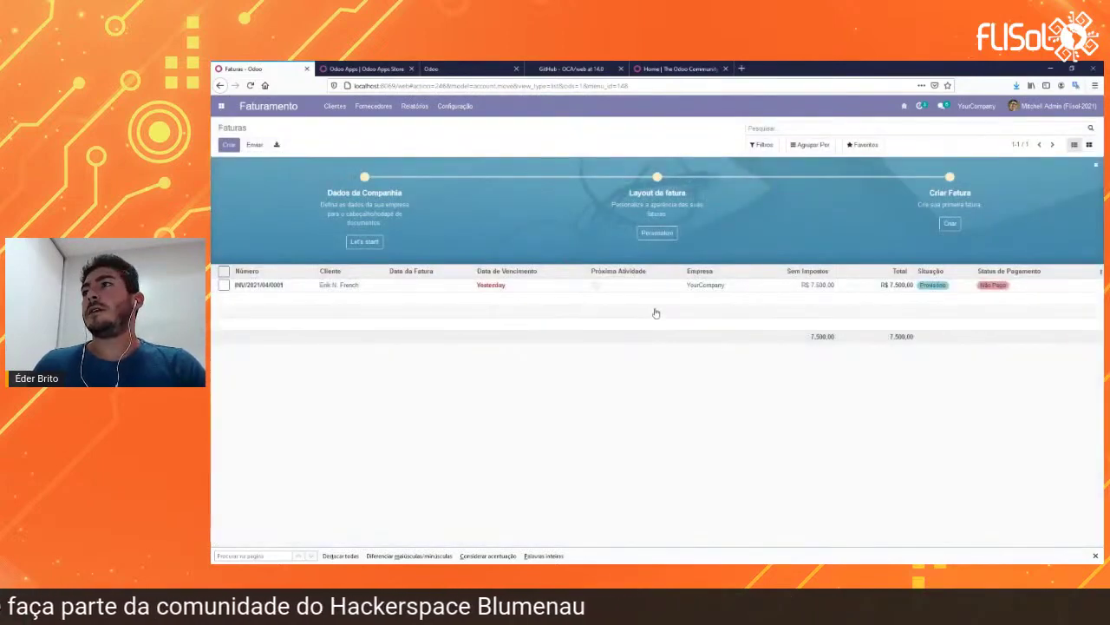
click(333, 288)
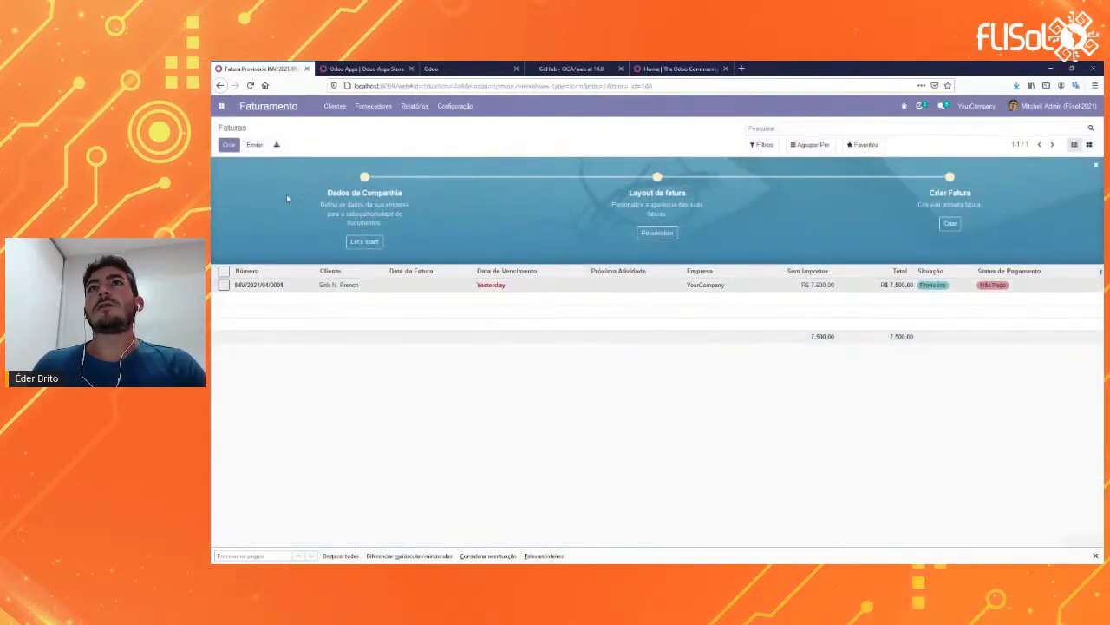
click(242, 166)
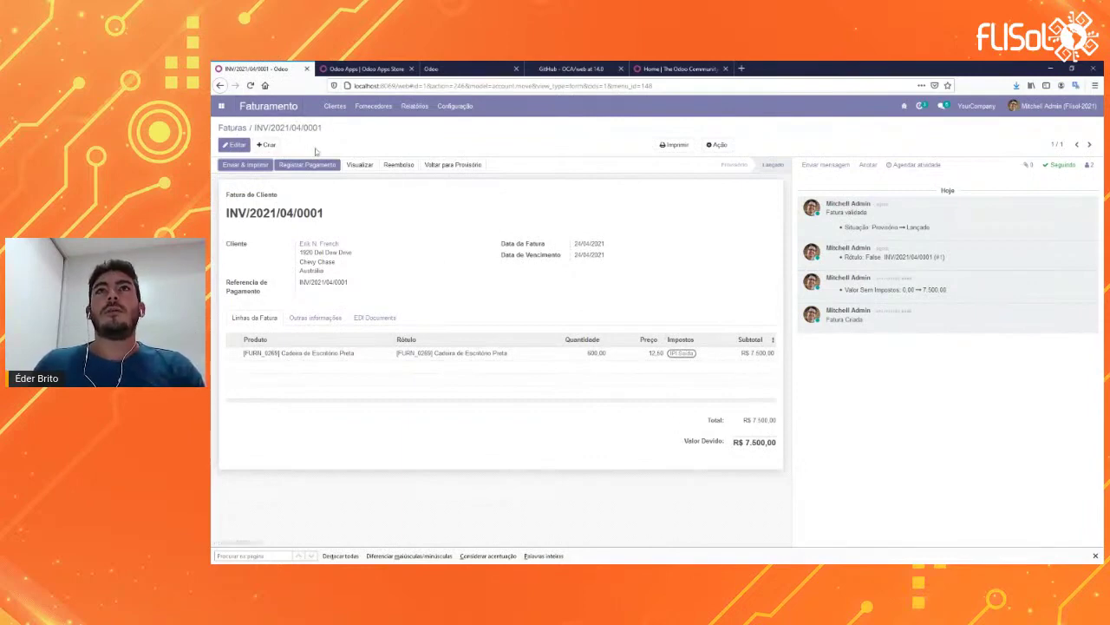
click(232, 128)
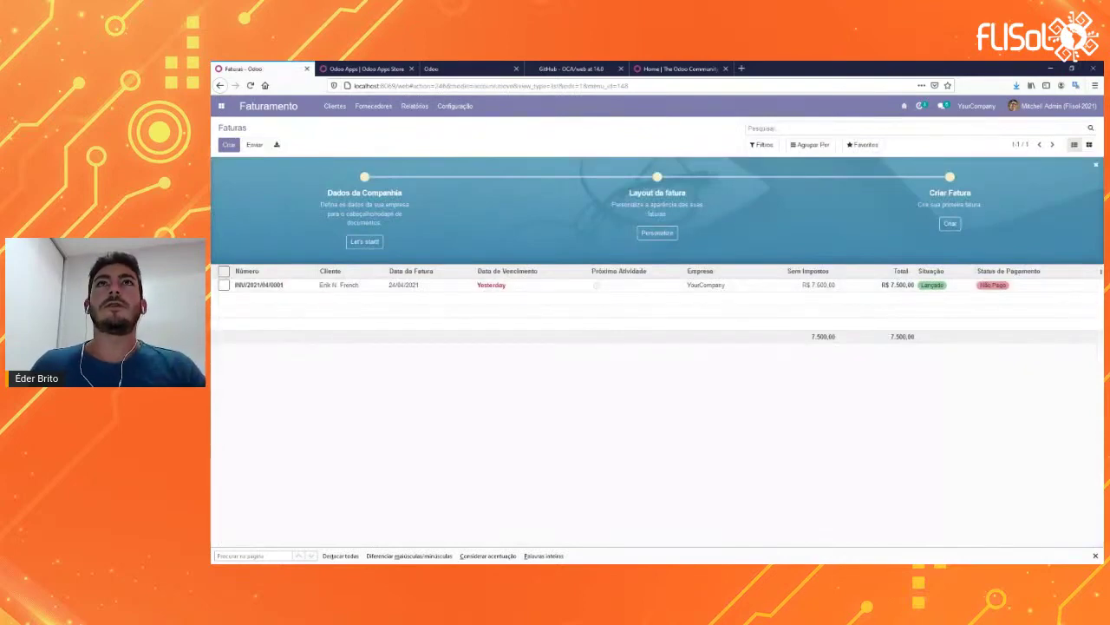
Look through the CRM, Faturamento and Vendas settings in Definições and enable Unidades de Medida in the product catalogue.
click(222, 109)
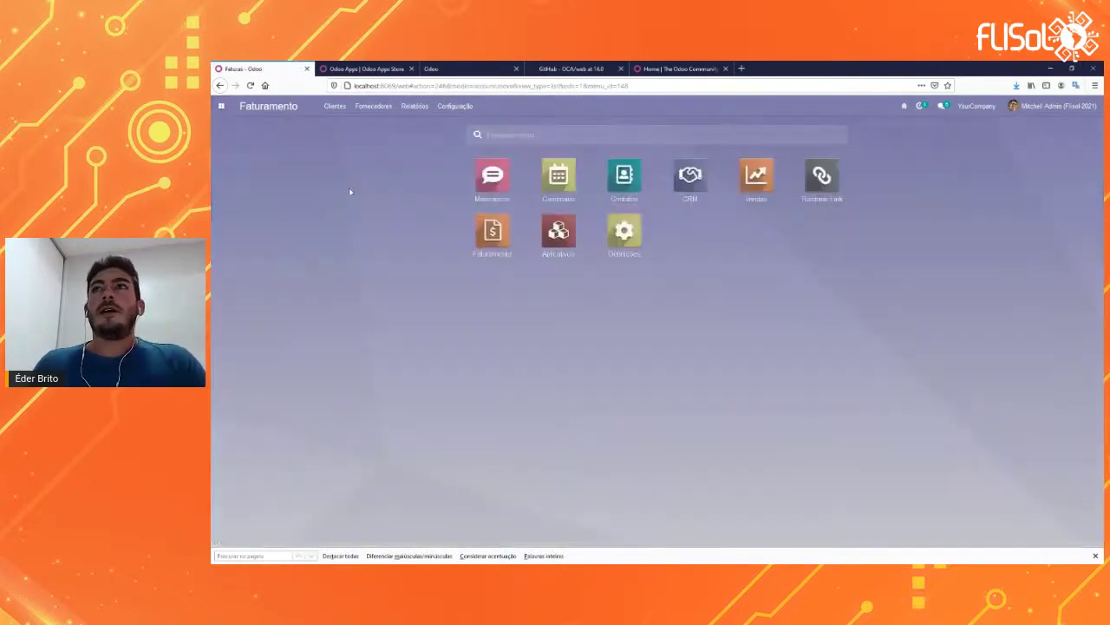
click(620, 251)
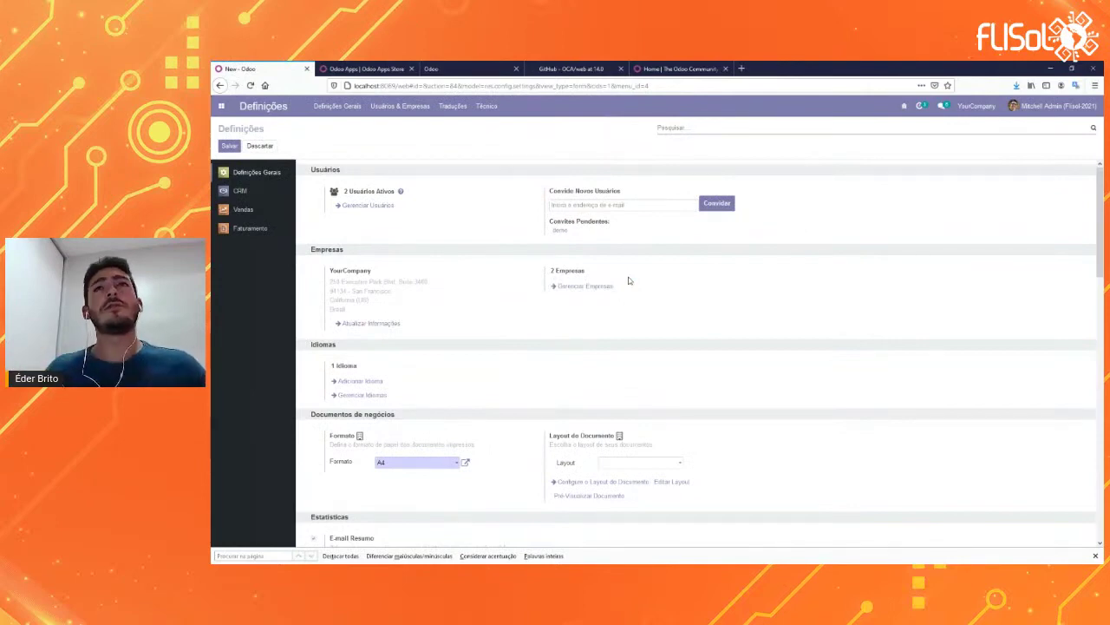
click(241, 191)
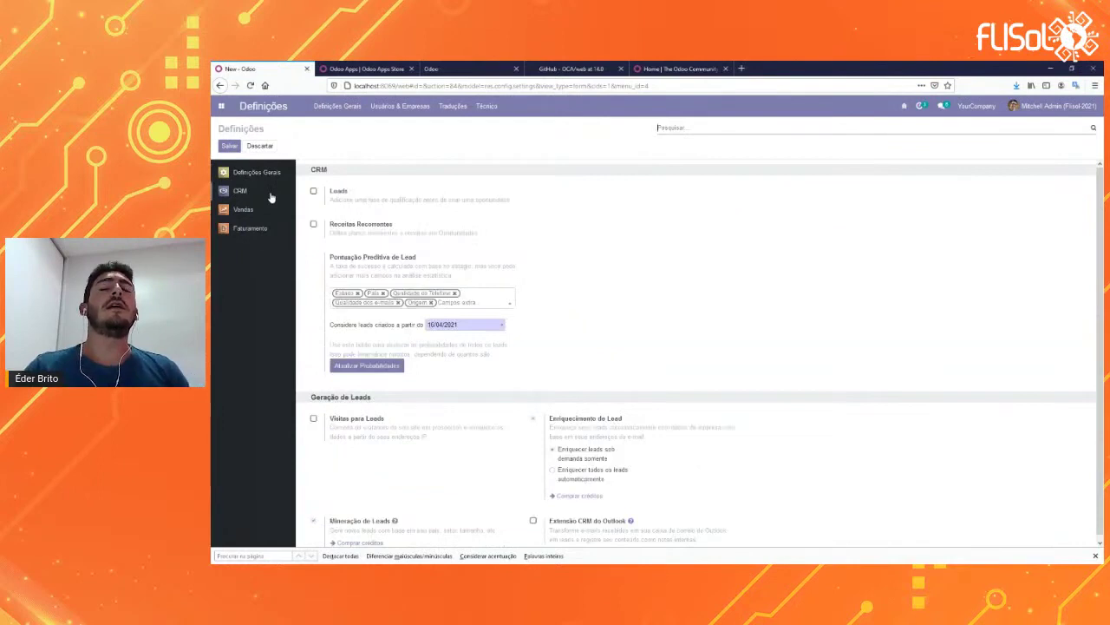
click(257, 210)
click(250, 228)
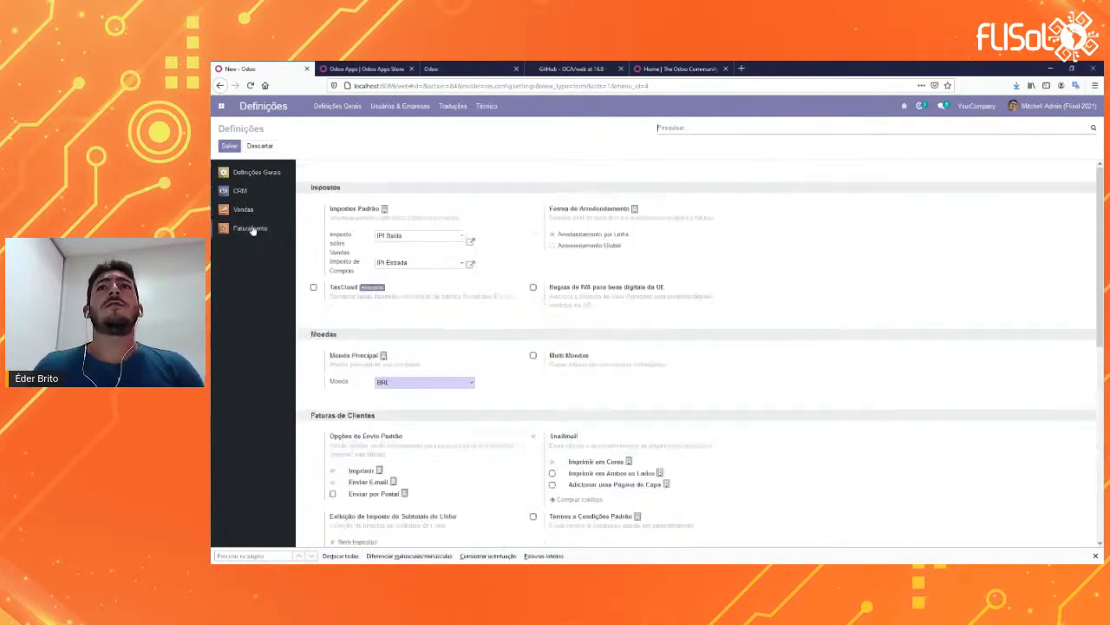
click(253, 214)
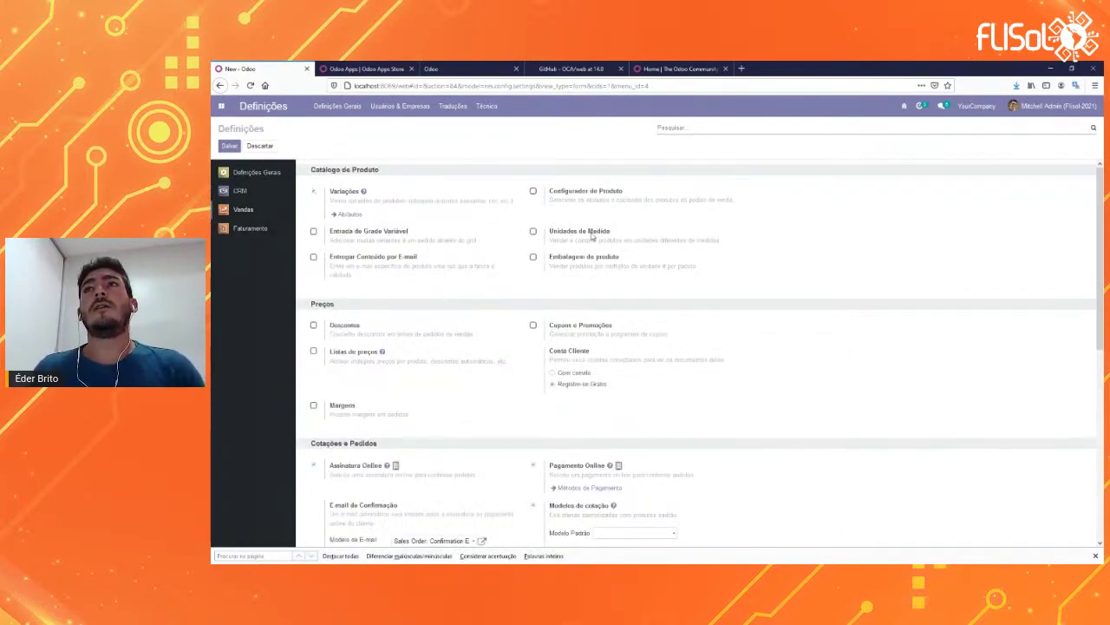
click(593, 235)
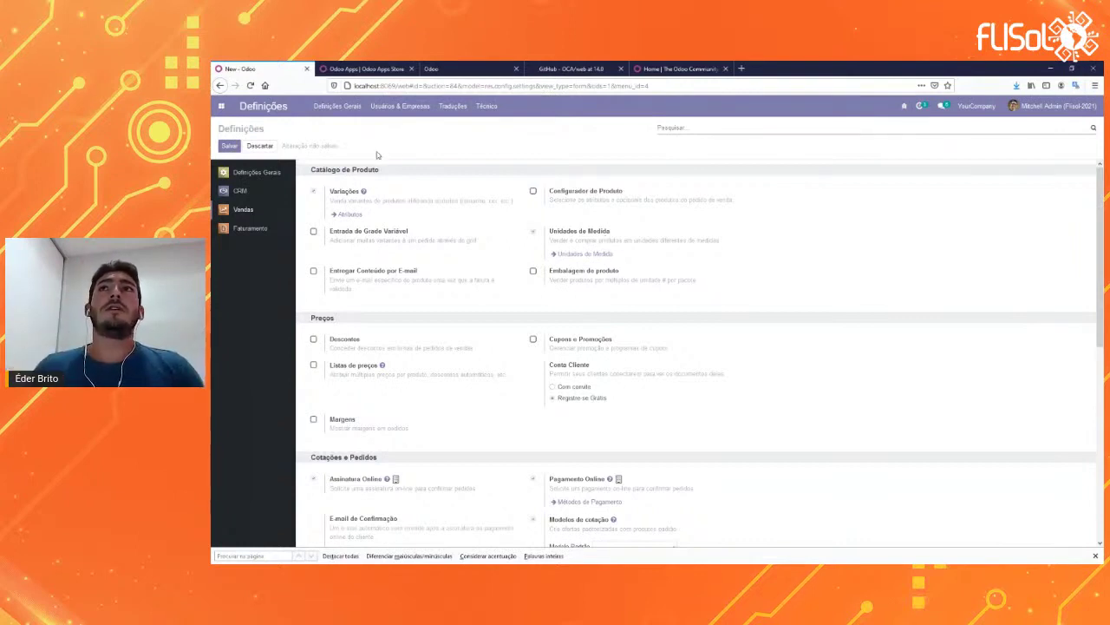
Open the Ações Agendadas list from the technical settings, discarding the unsaved settings changes.
click(486, 106)
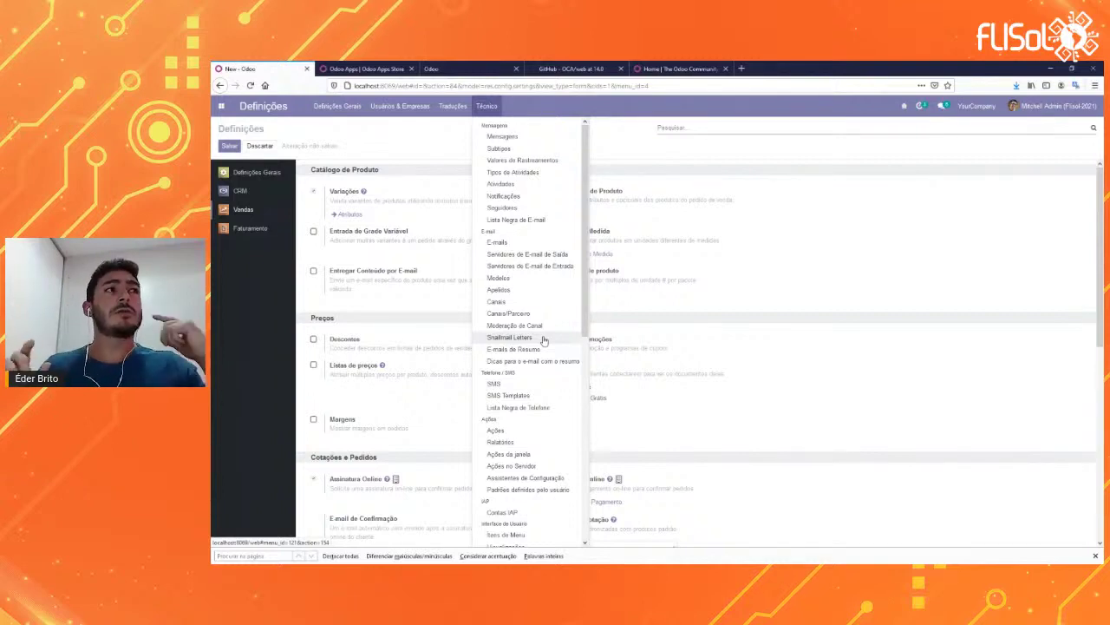
scroll(544, 340, down, 4)
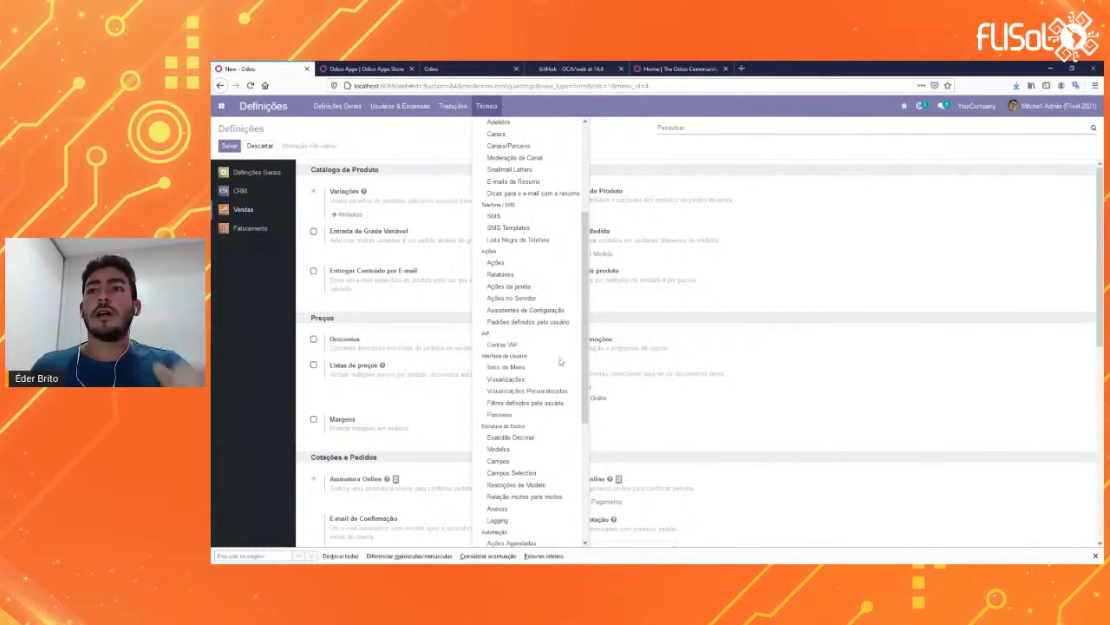
scroll(605, 501, down, 1)
scroll(547, 475, down, 2)
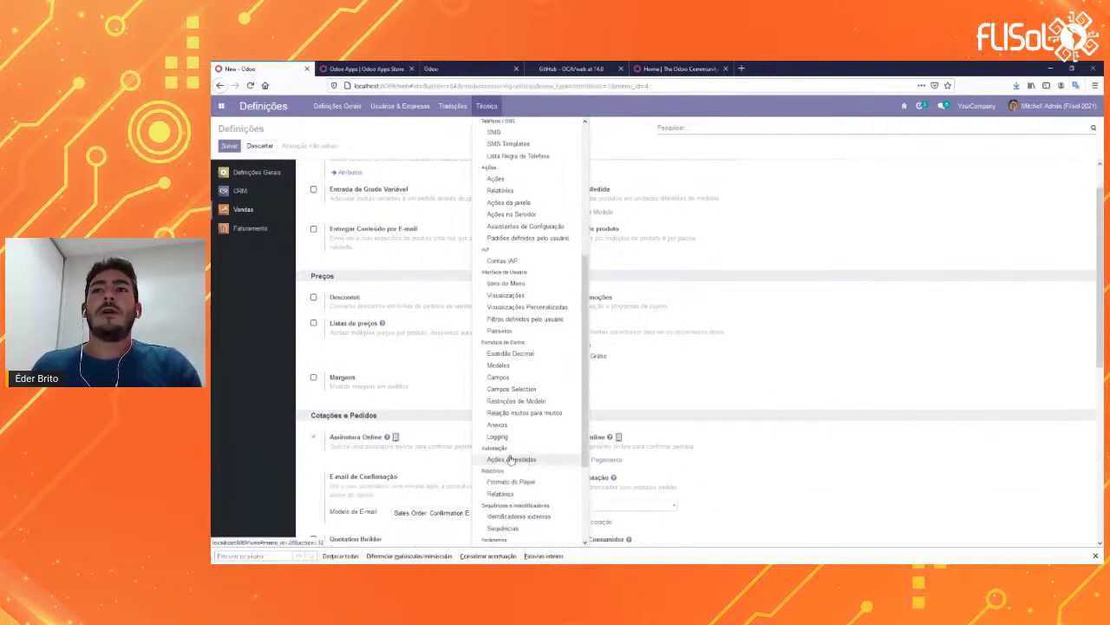
click(513, 460)
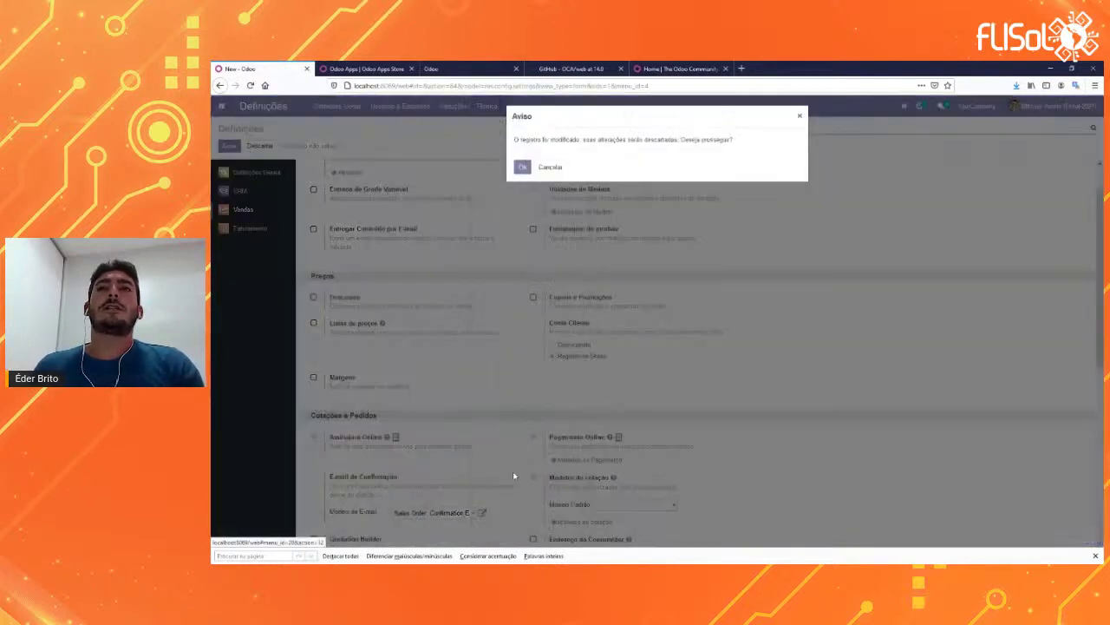
click(522, 166)
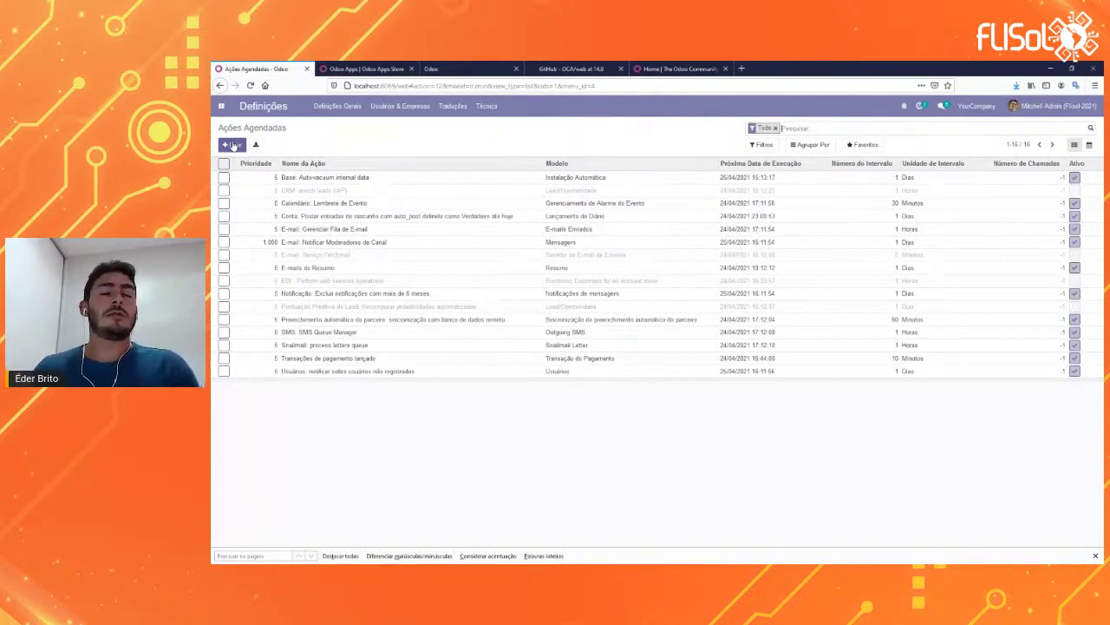
Open Termos Traduzidos and search the Fonte Interna terms for "empresa".
click(451, 112)
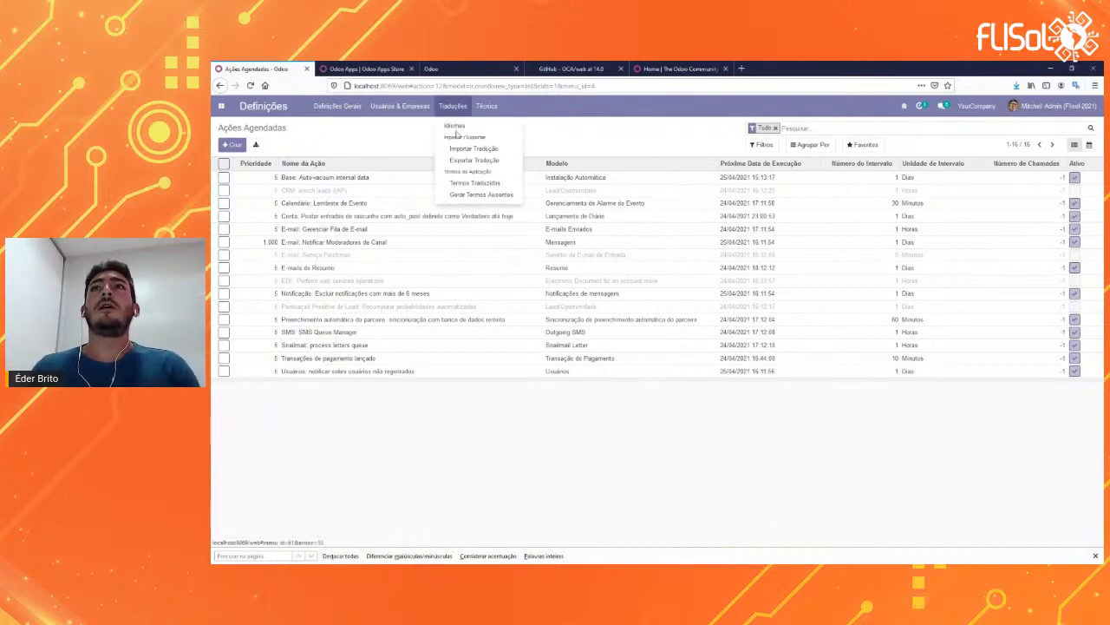
click(475, 183)
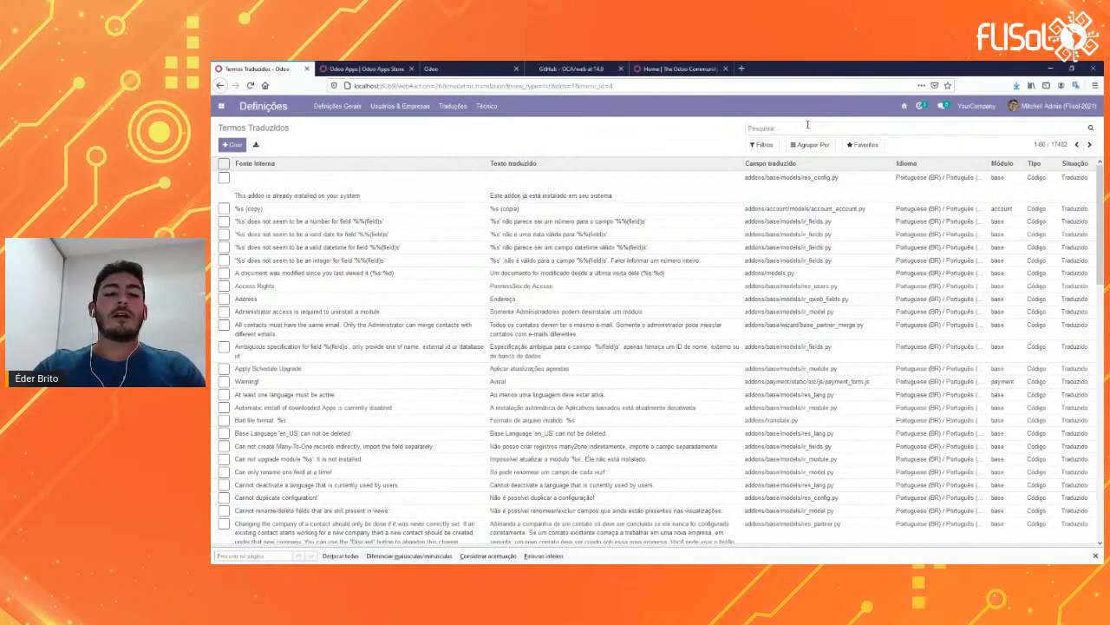
text(empre)
key(Return)
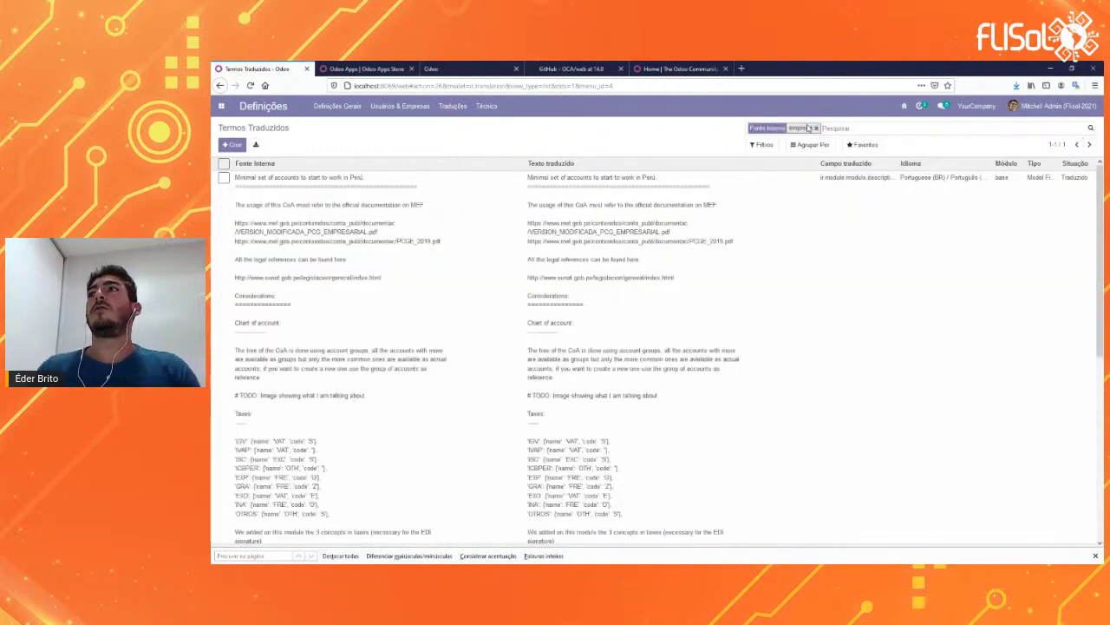
scroll(776, 173, down, 5)
scroll(609, 260, up, 5)
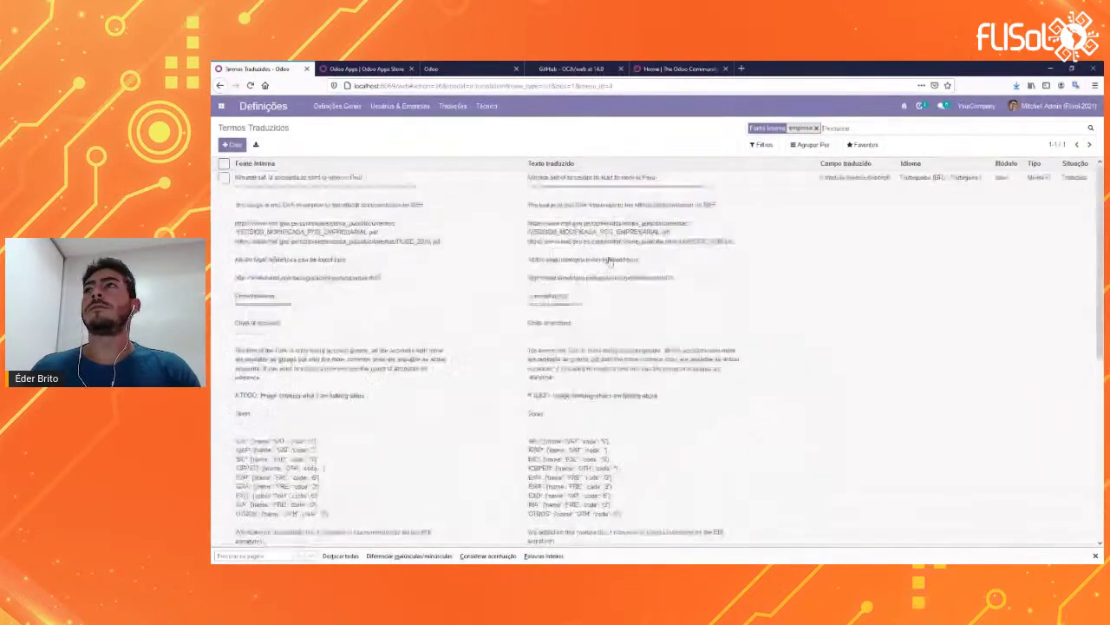
Replace the translated-terms search with "company" in Fonte Interna and look through the matching terms.
click(815, 129)
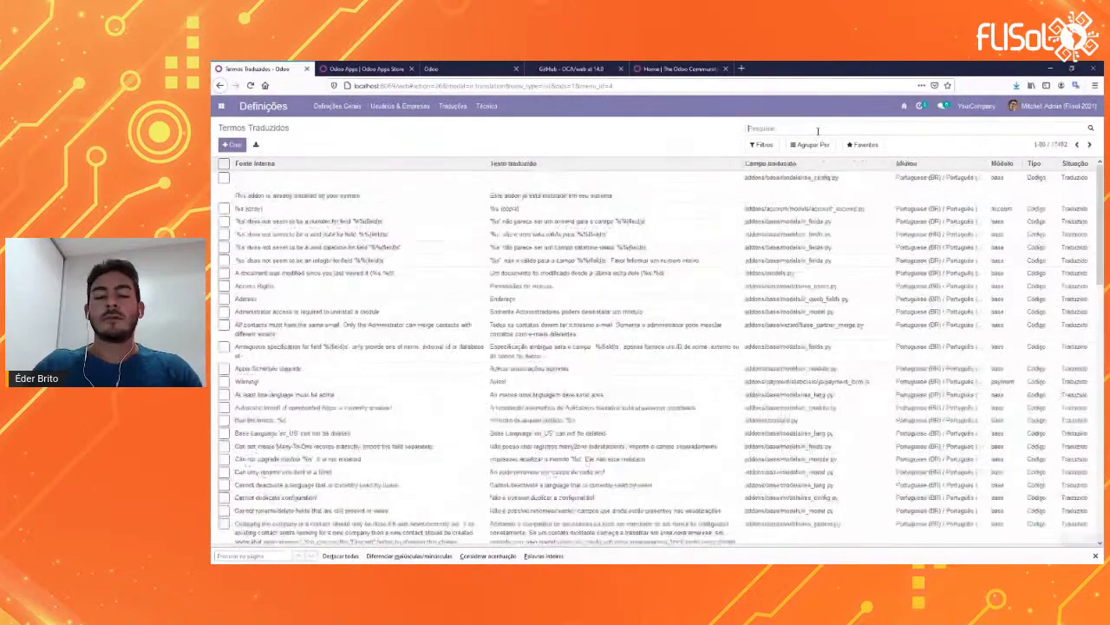
text(company)
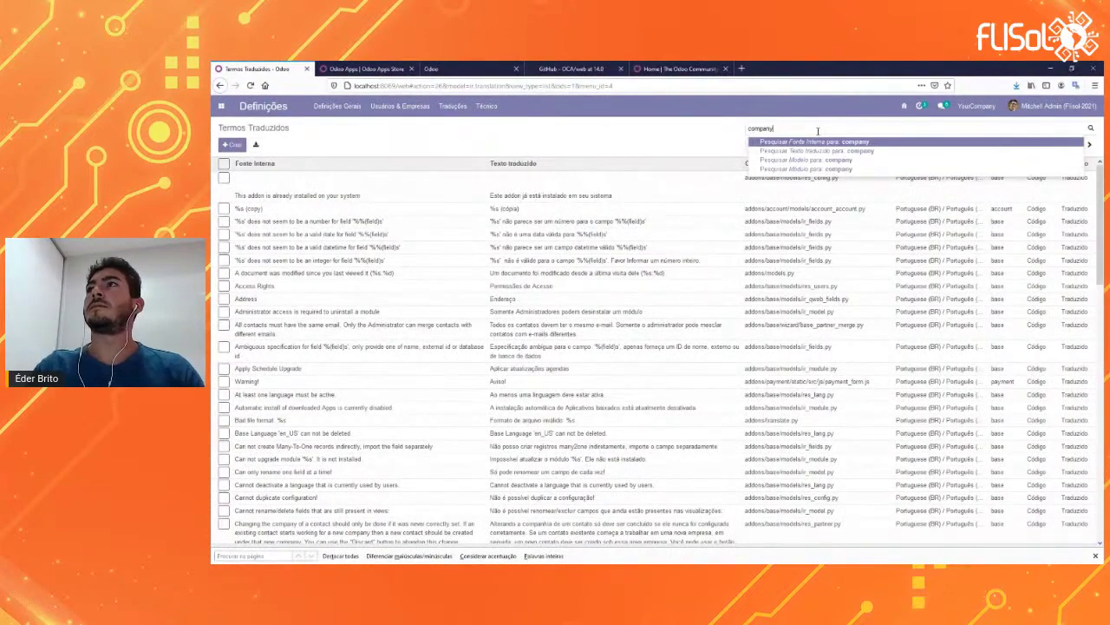
key(Return)
scroll(694, 338, down, 10)
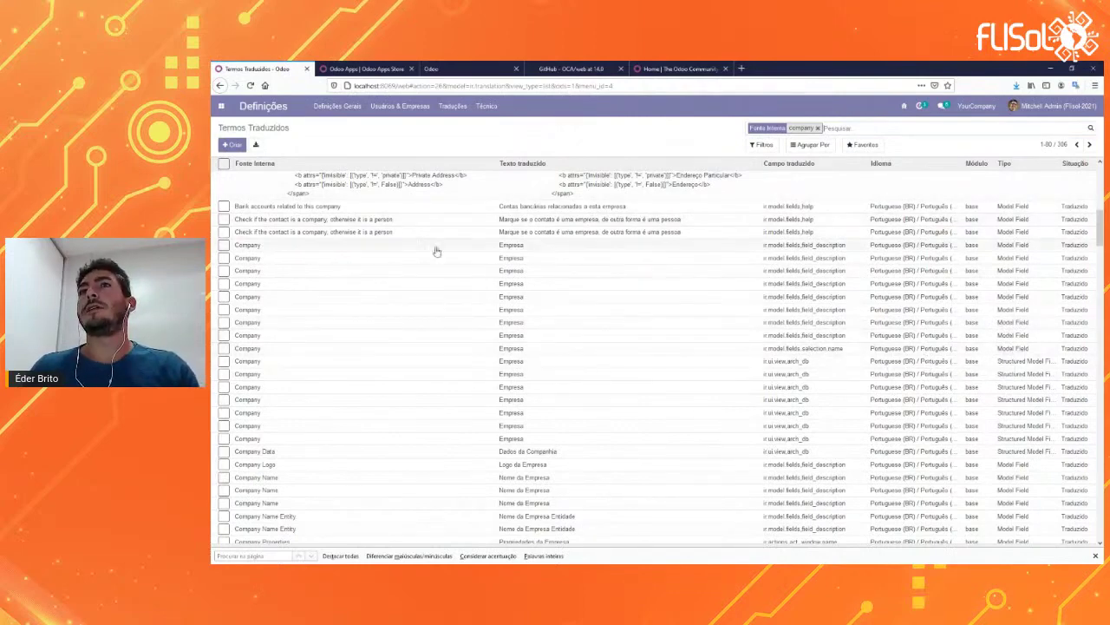
Set the translated text of one Company field description in the base module to "Companhia" and save the row.
scroll(357, 258, down, 2)
click(541, 256)
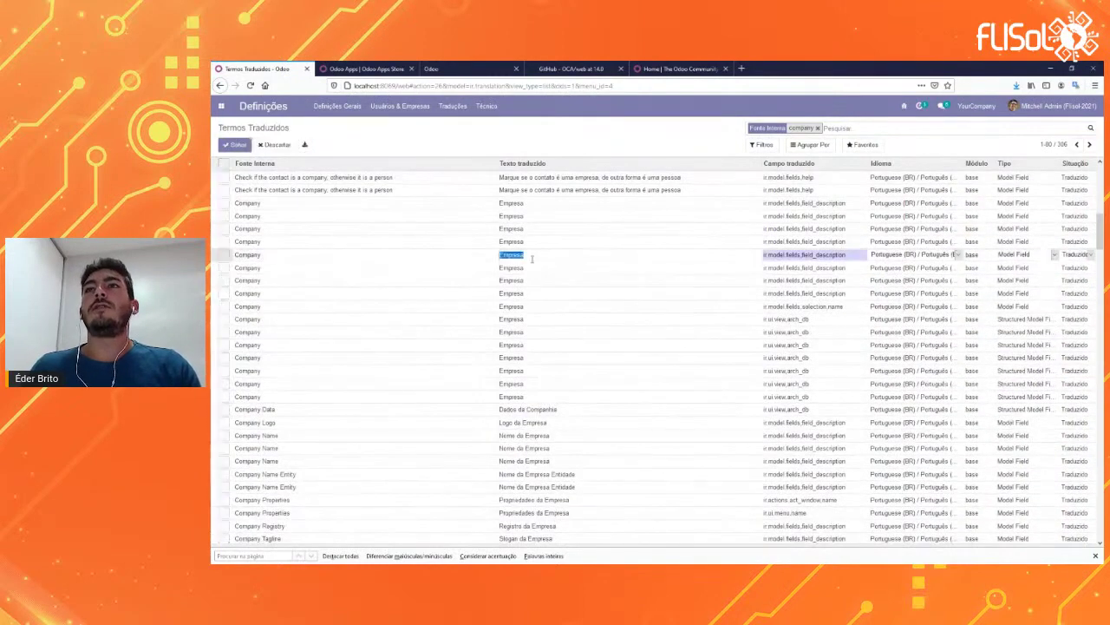
text(Companhia)
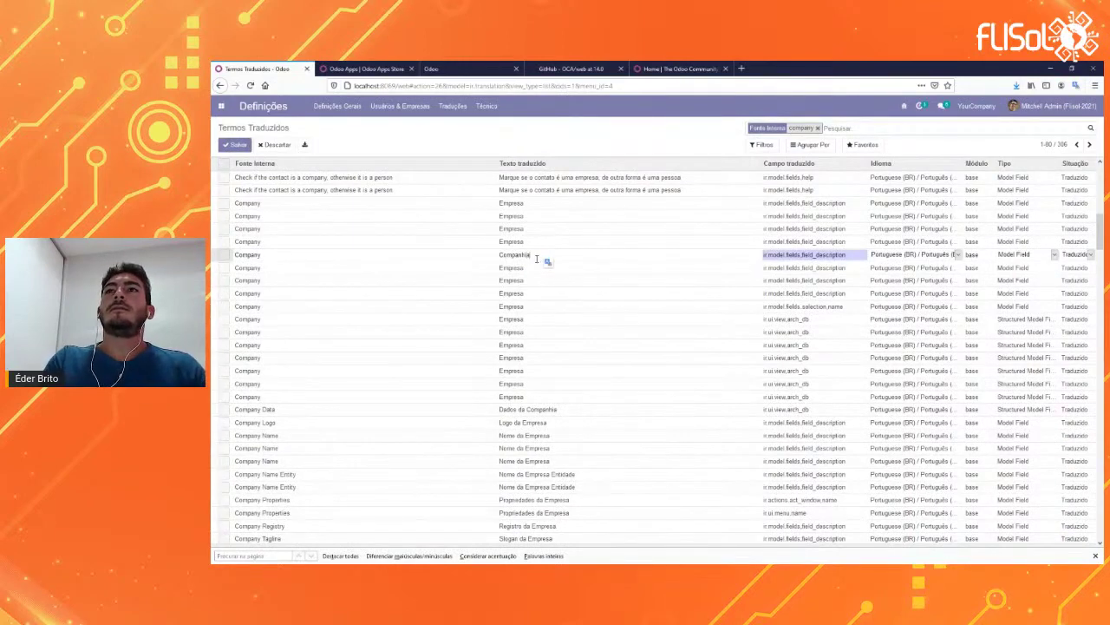
key(Return)
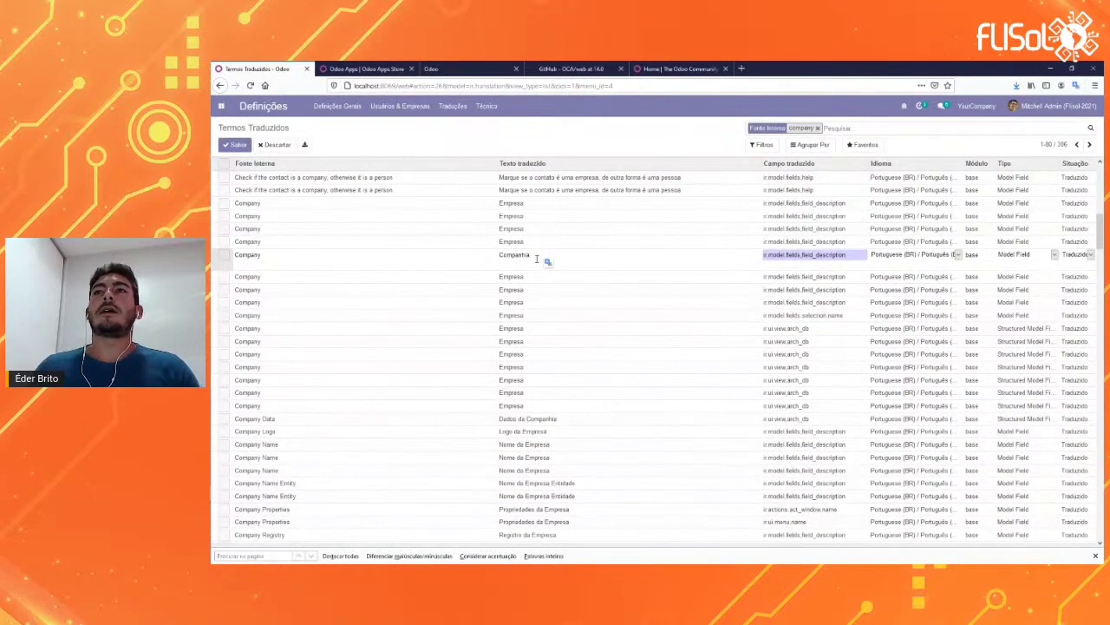
key(BackSpace)
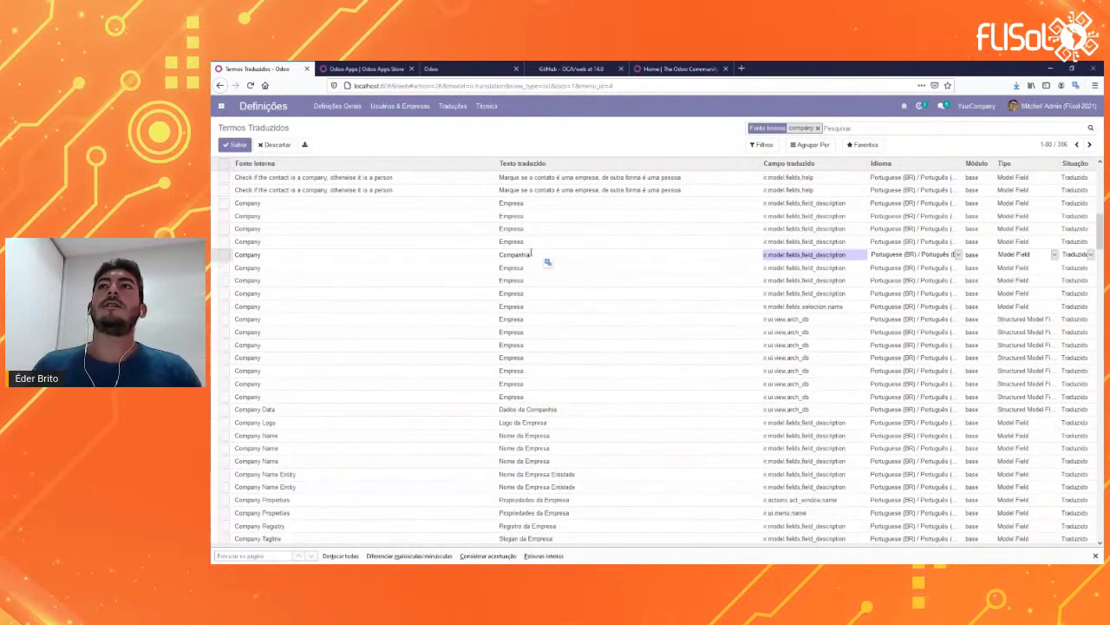
click(528, 149)
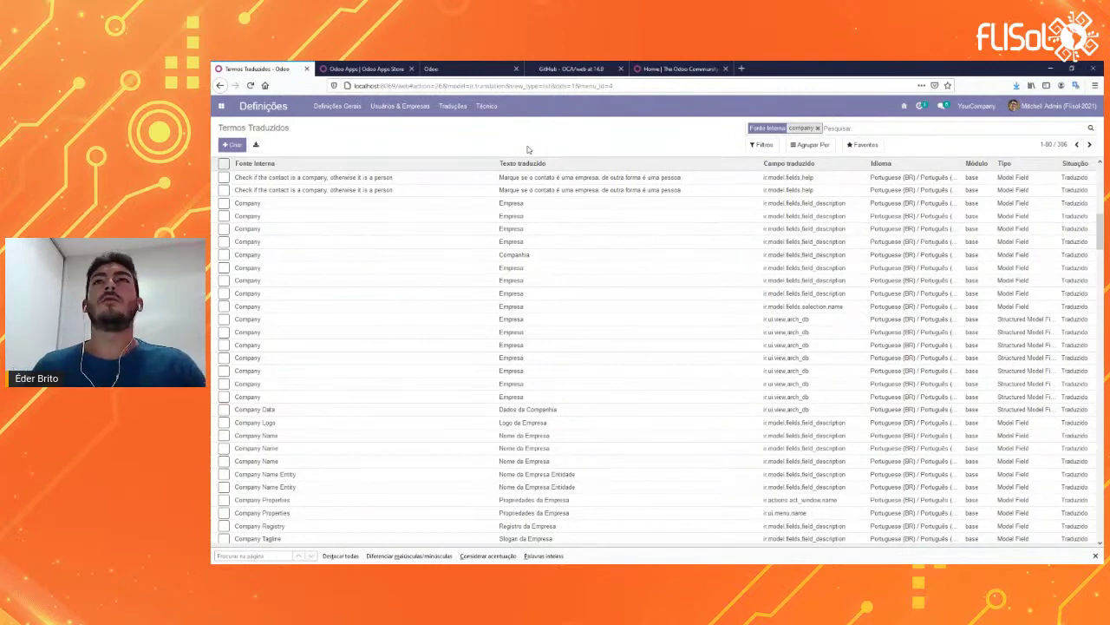
Open the Idiomas list and search the languages for "espanhol".
click(452, 106)
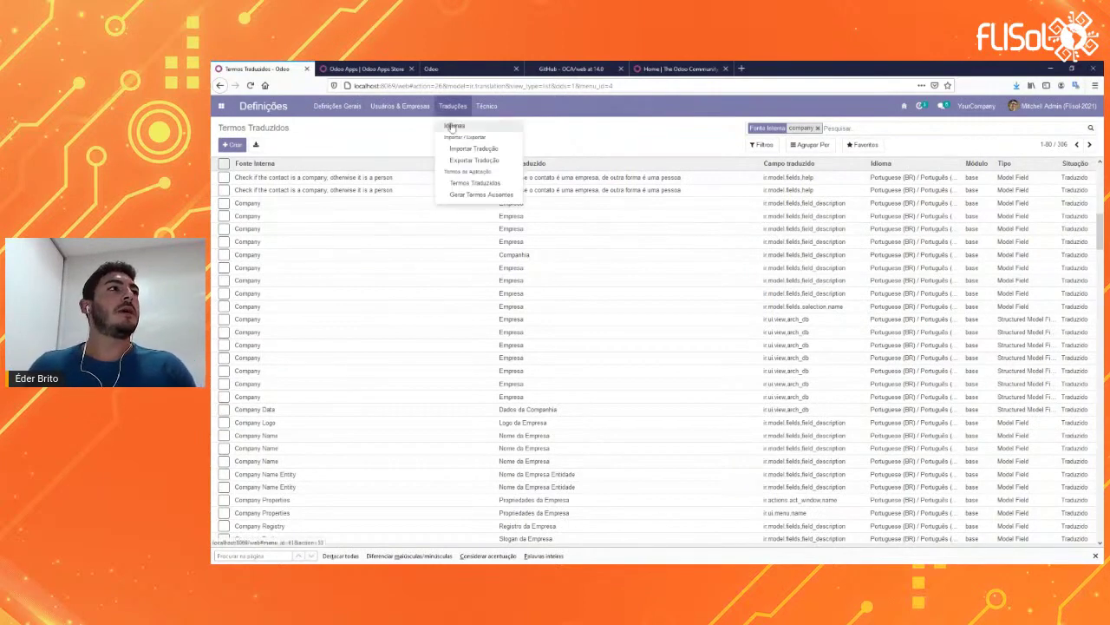
click(453, 126)
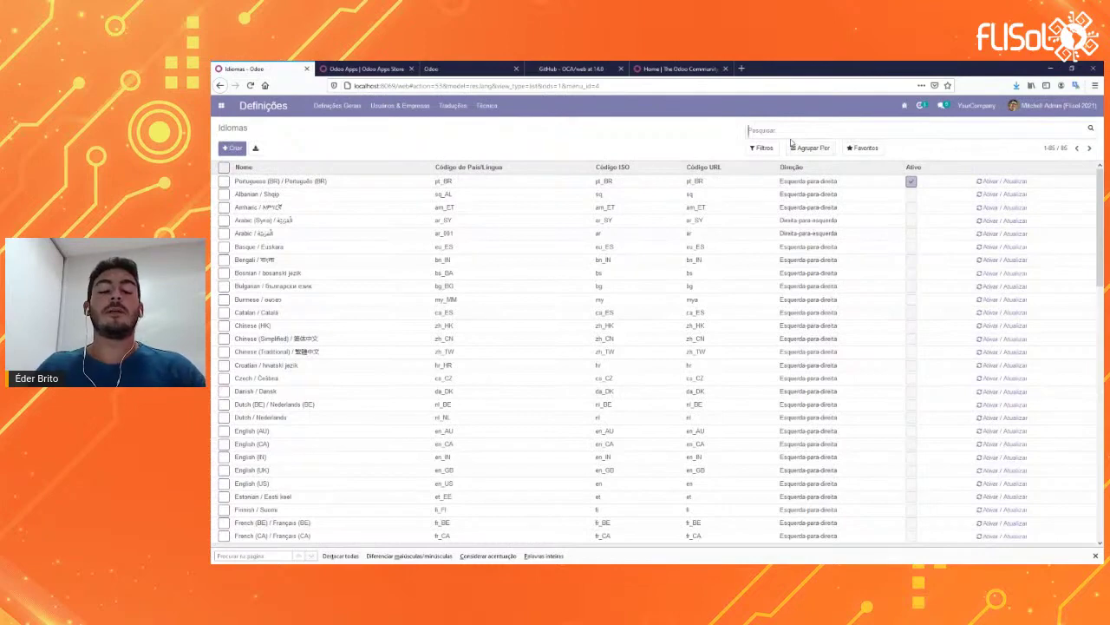
text(espanhol)
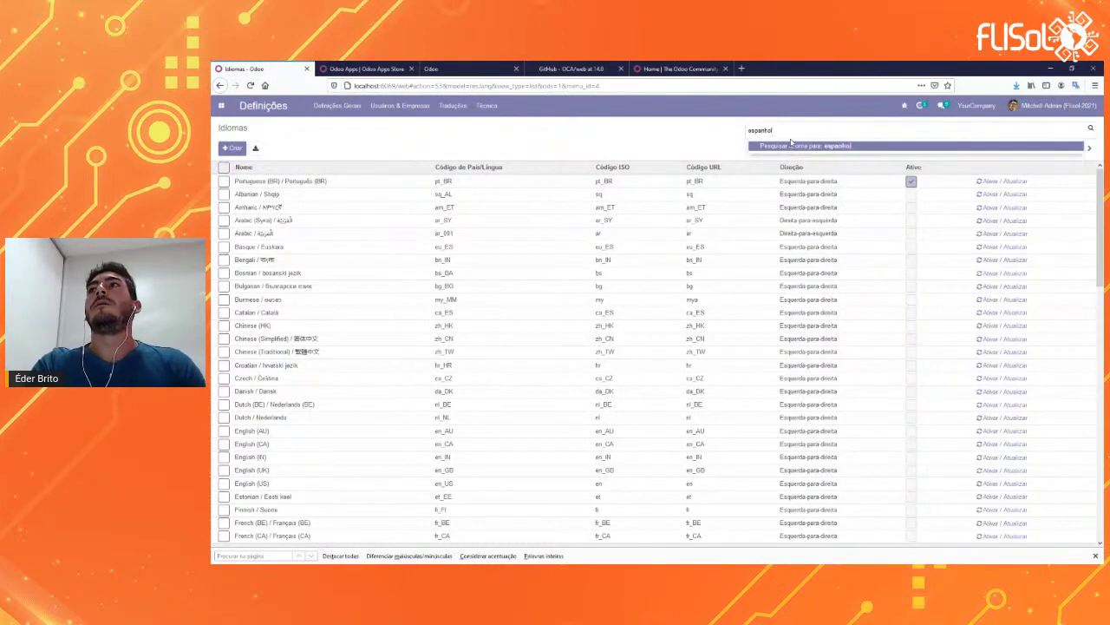
key(Return)
Replace the language search with the shorter term "es" to list the Spanish variants.
key(BackSpace)
text(espanhol)
key(BackSpace)
key(BackSpace)
key(BackSpace)
key(BackSpace)
key(BackSpace)
key(BackSpace)
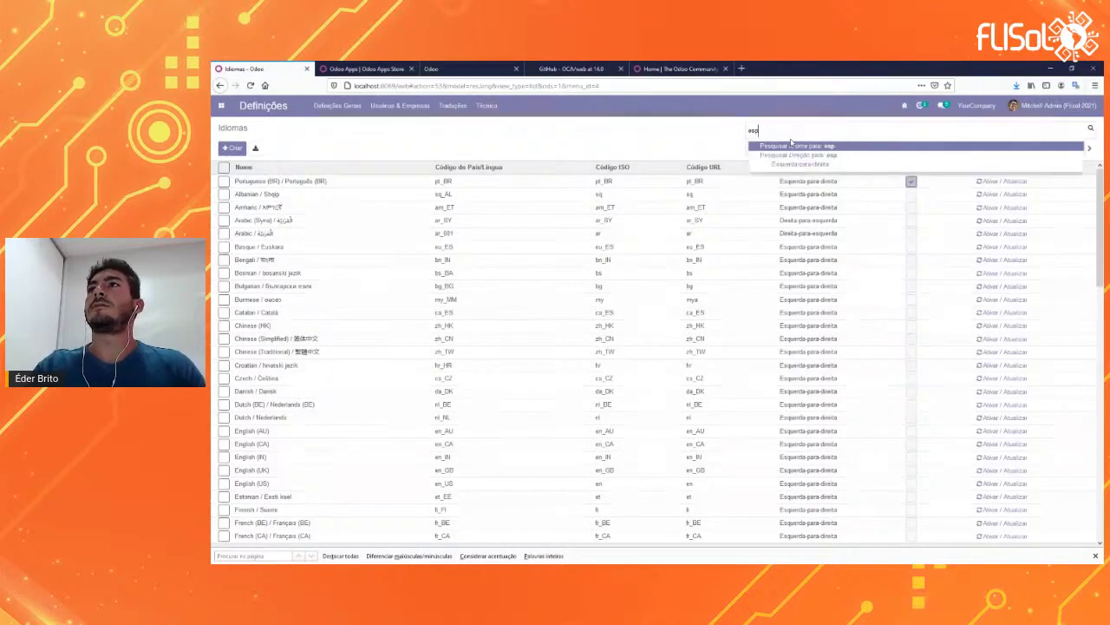
key(Return)
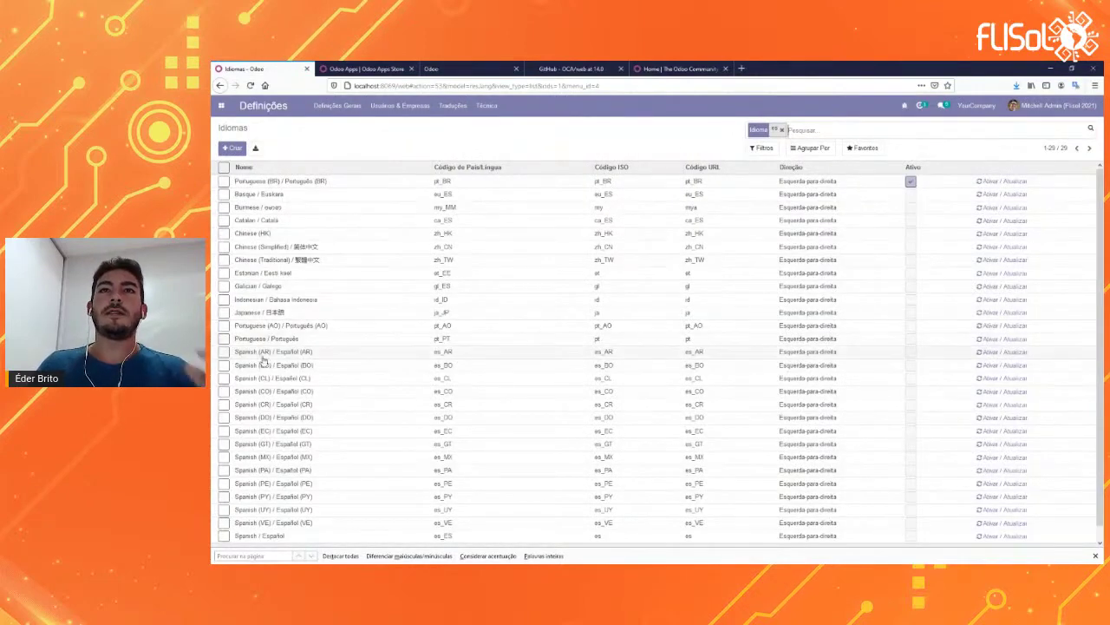
Select the Spanish / Español (es_ES) language in the Idiomas list and open the Empresas list.
scroll(264, 360, down, 1)
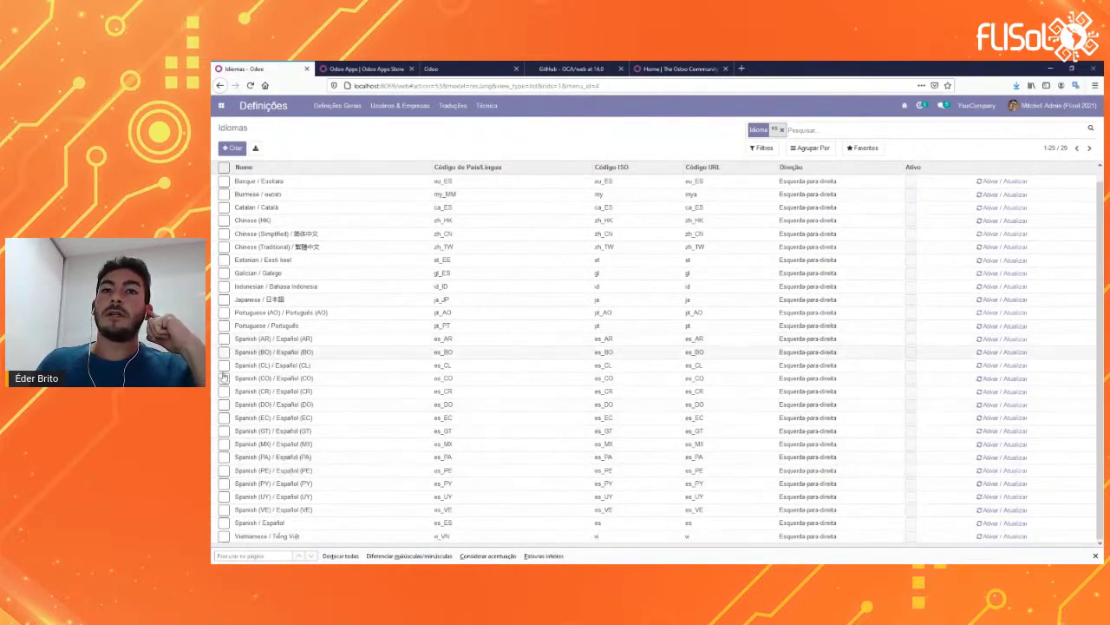
click(223, 522)
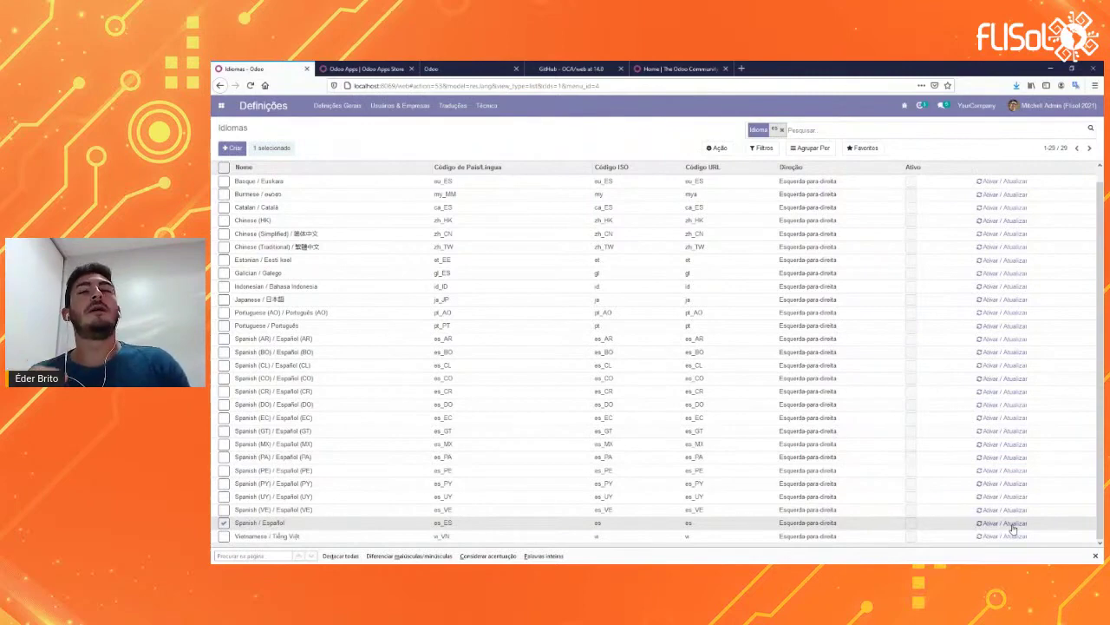
click(400, 105)
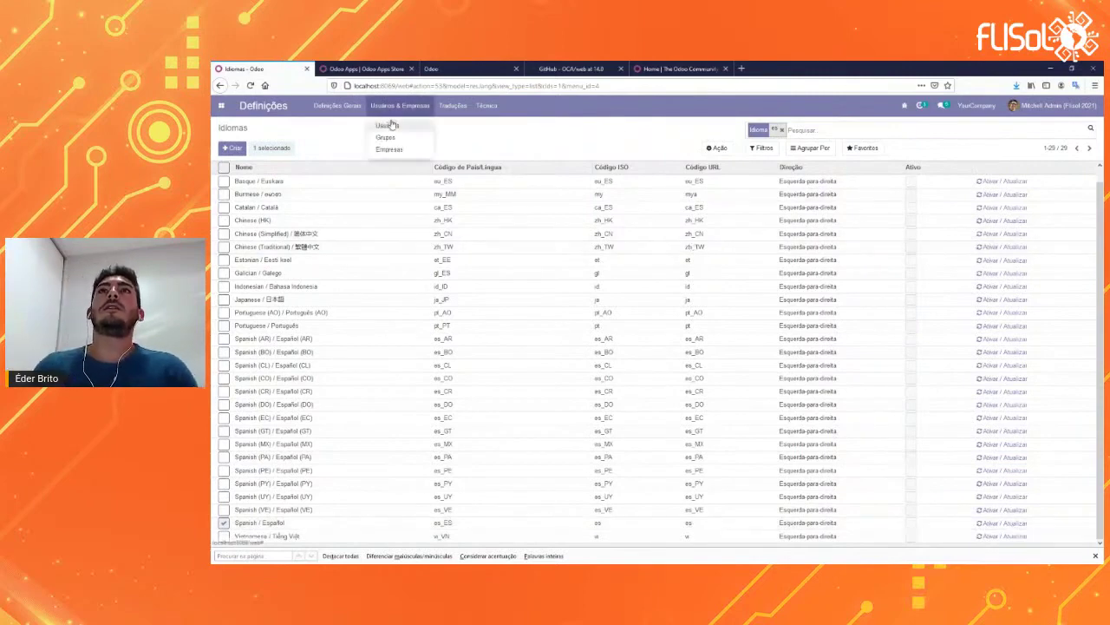
click(390, 150)
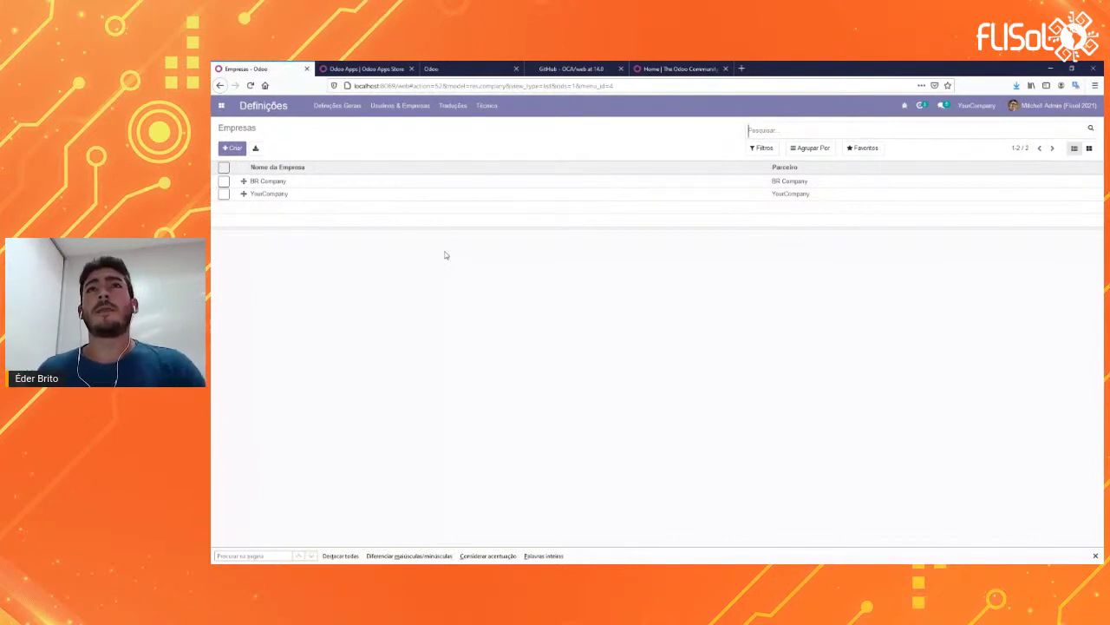
Start a new user record from the Usuários list and show the access levels available for Vendas.
click(420, 107)
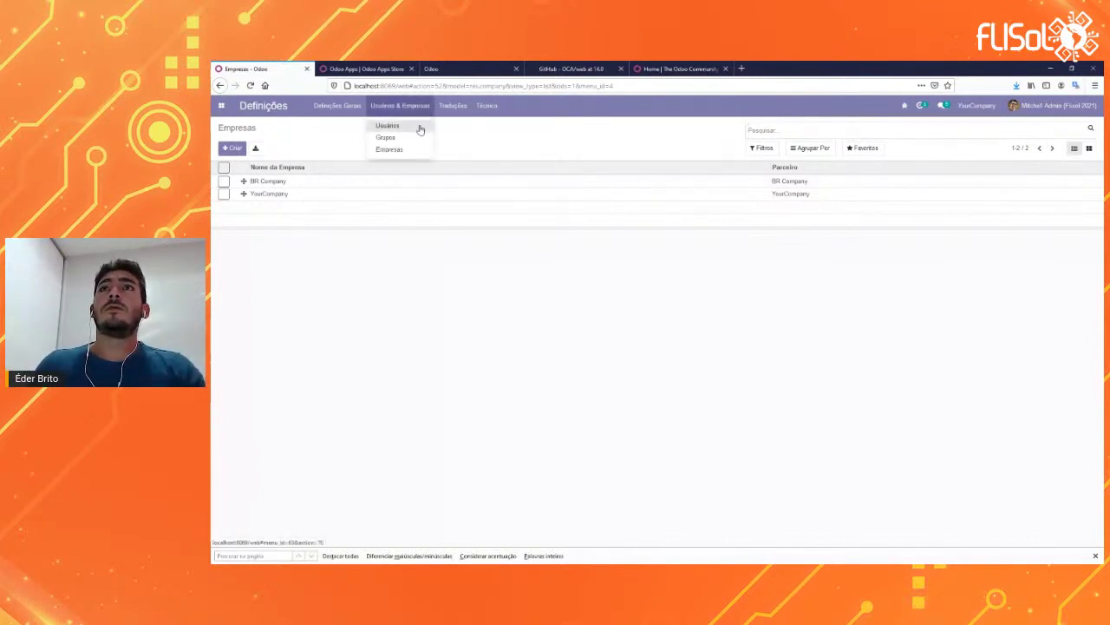
click(420, 129)
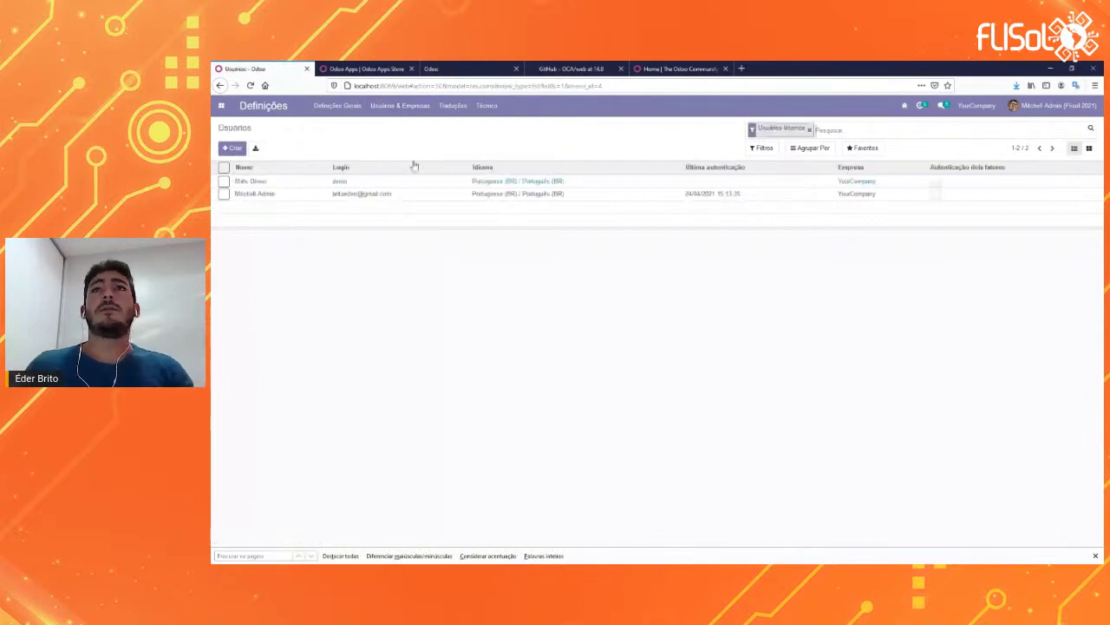
click(232, 147)
scroll(386, 320, down, 4)
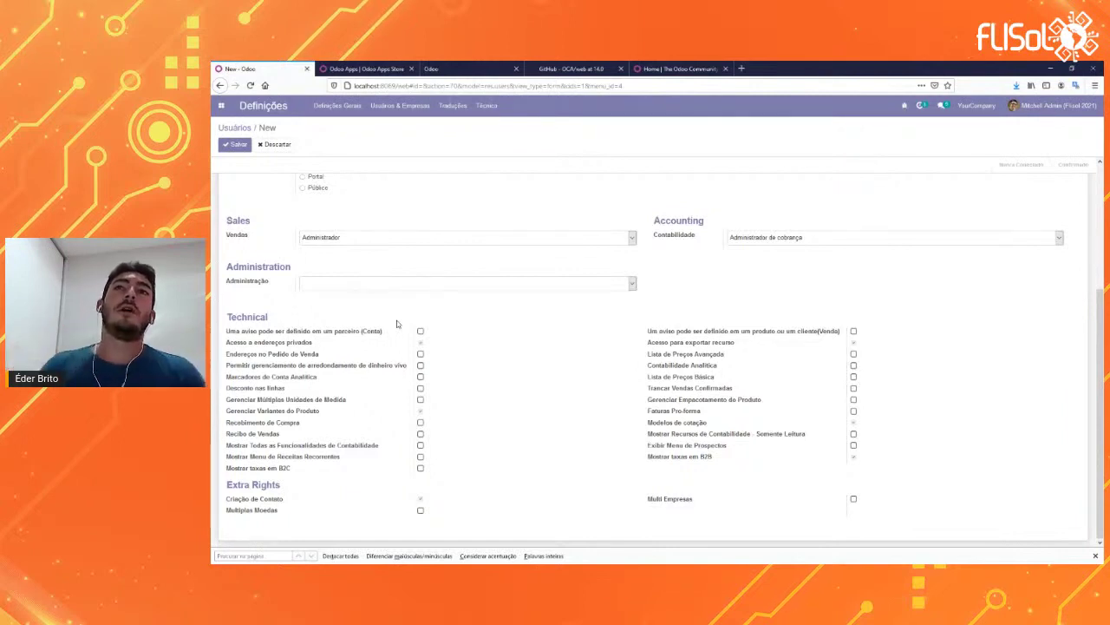
click(403, 243)
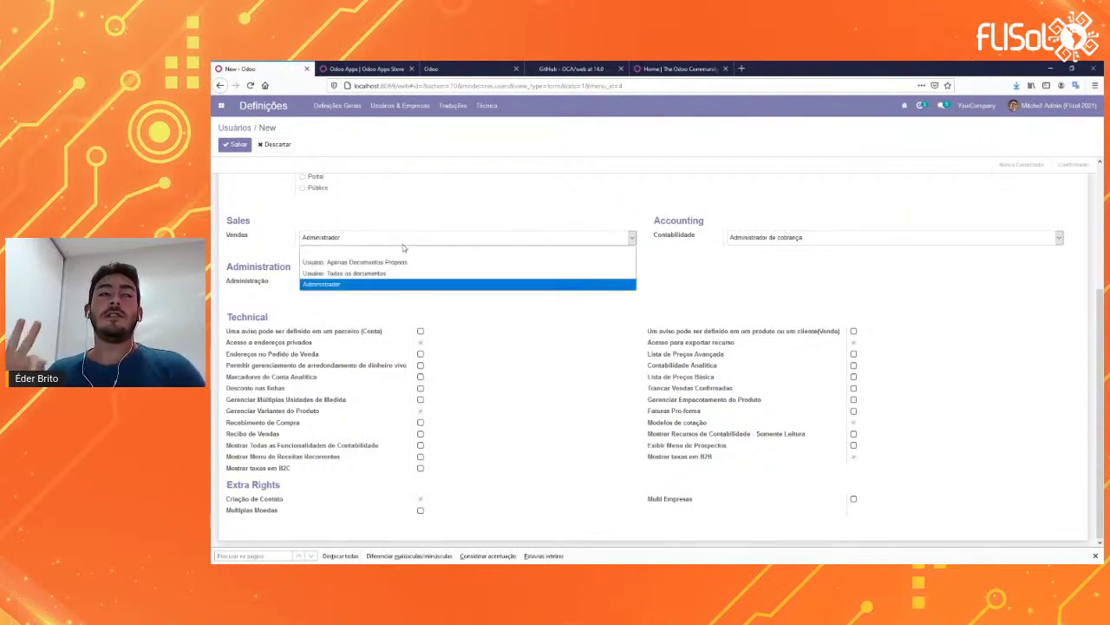